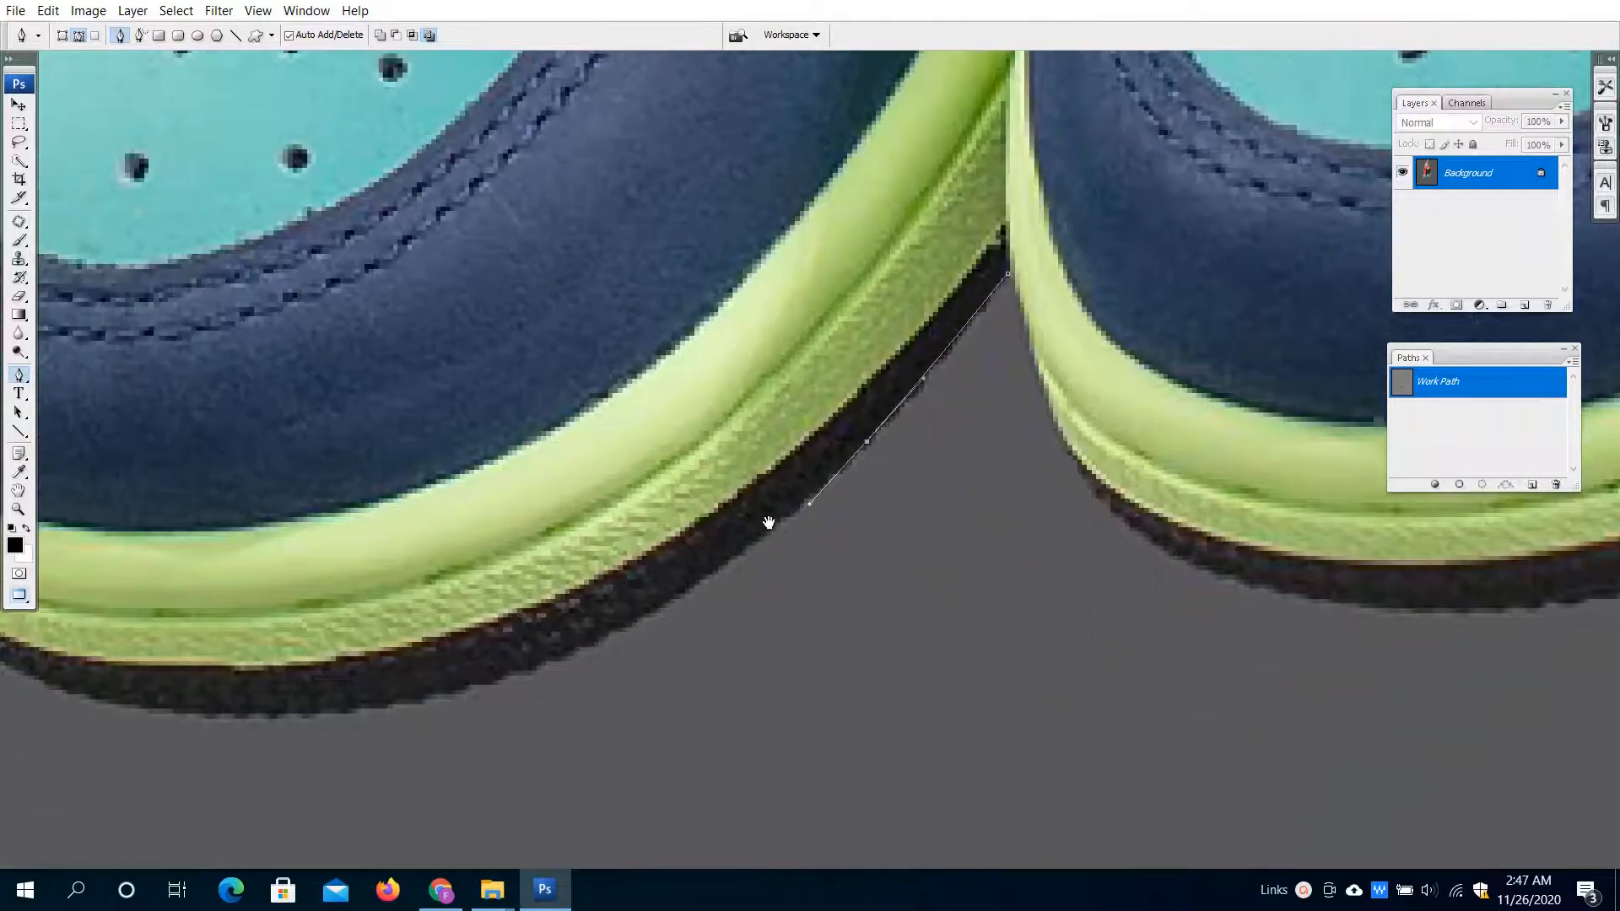
- Trace the Pen path around the black toe sole and up the outer left edge of the green midsole
left_click_drag(502, 674, 857, 767)
left_click_drag(709, 694, 597, 657)
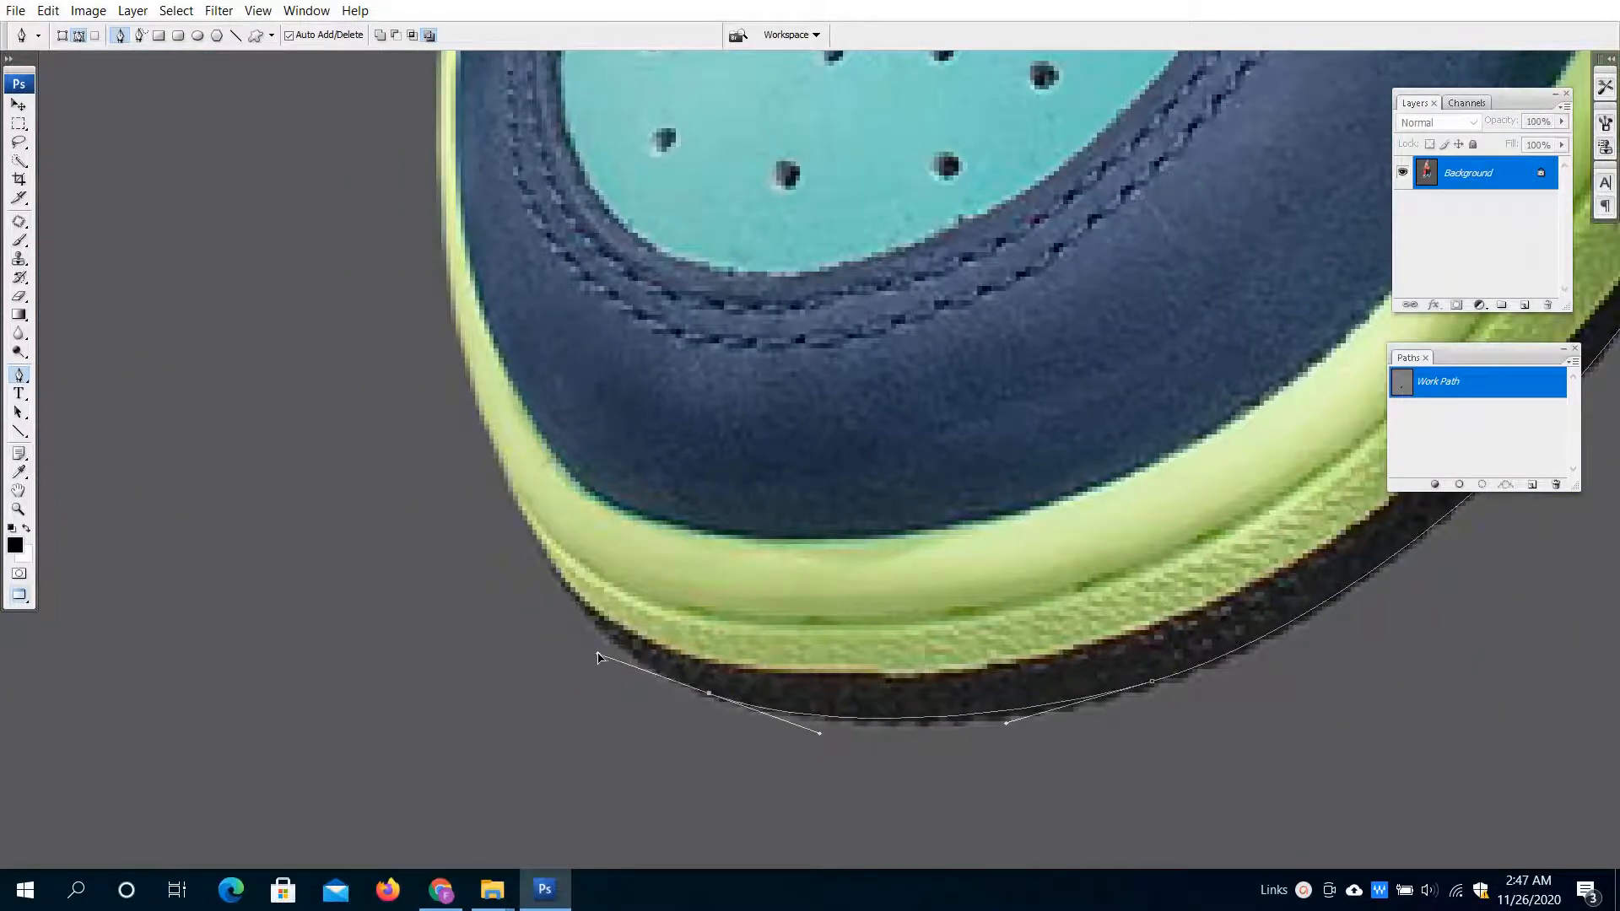
left_click_drag(510, 489, 477, 410)
left_click_drag(423, 291, 562, 647)
left_click_drag(579, 496, 579, 340)
- Extend the path up the midsole's side and along the navy upper to the lowest protruding pink lace
left_click_drag(605, 234, 586, 741)
left_click_drag(640, 485, 671, 397)
left_click_drag(709, 297, 605, 588)
scroll(590, 793, "up", 2)
left_click(609, 542)
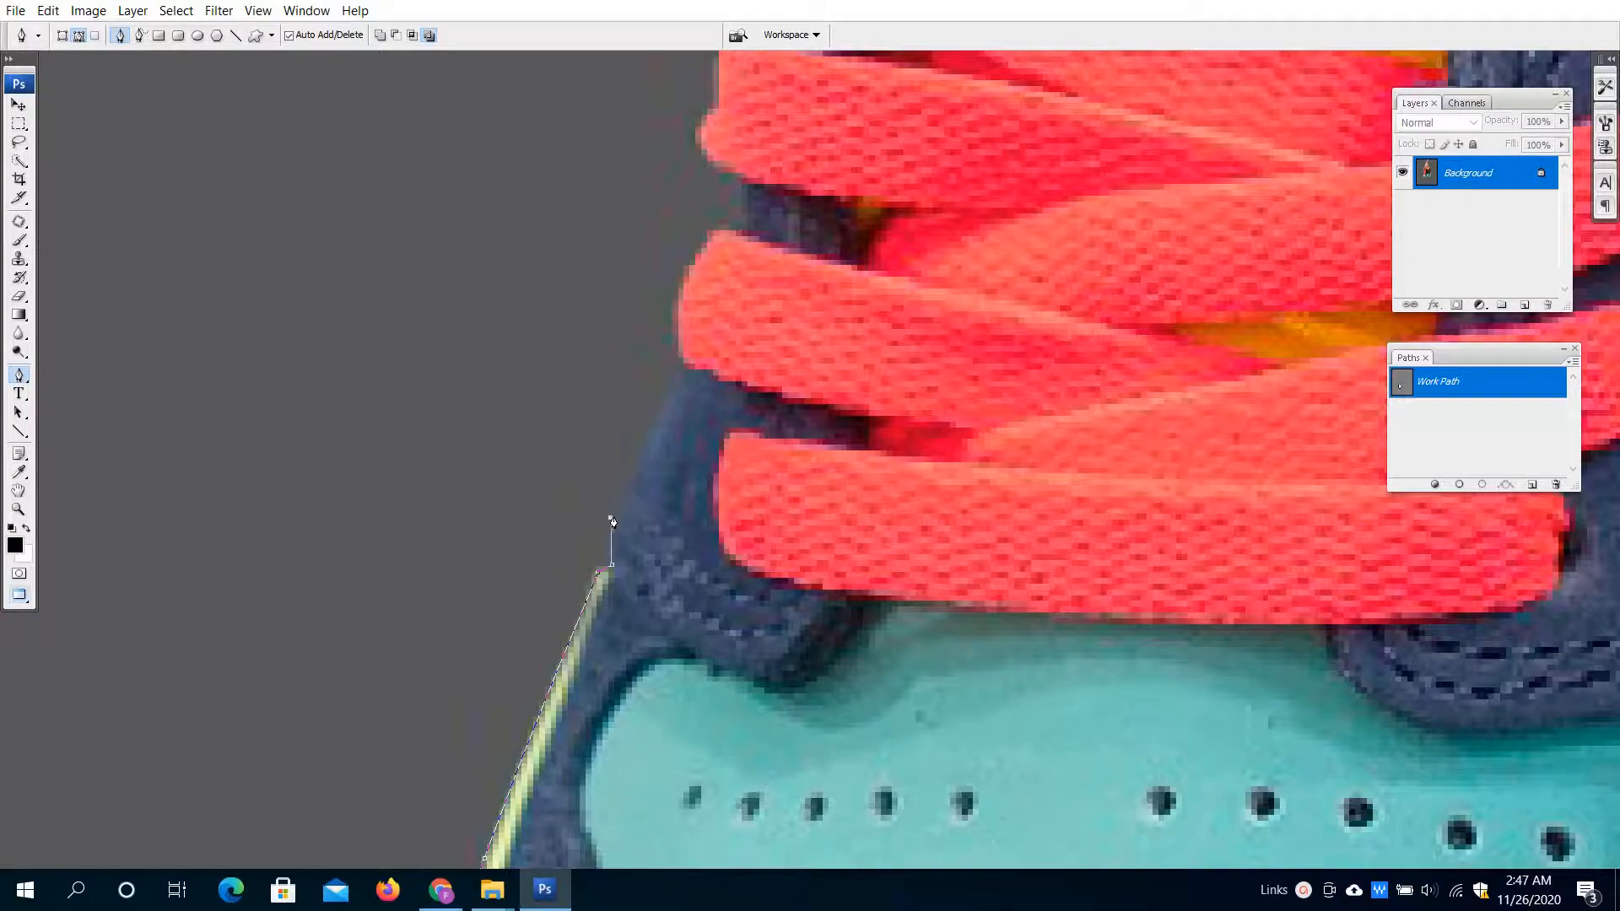
left_click_drag(671, 390, 555, 680)
left_click_drag(569, 658, 602, 605)
left_click_drag(532, 712, 549, 689)
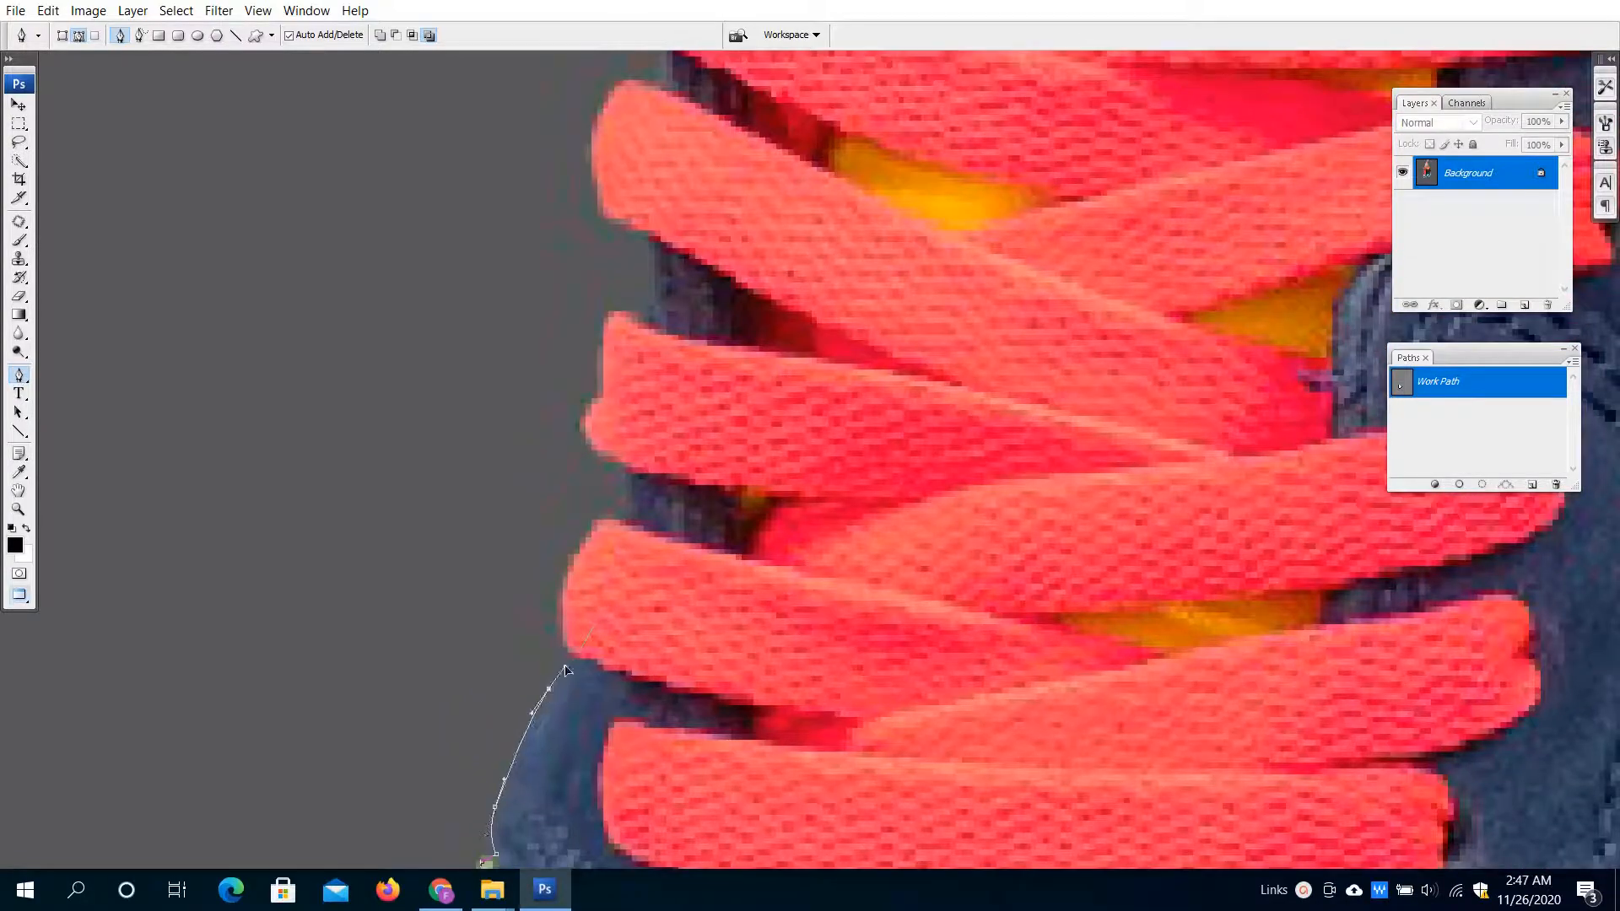
- Trace the path around the two lowest protruding lace loops and up the navy gap above them
left_click(577, 658)
left_click_drag(570, 580, 539, 734)
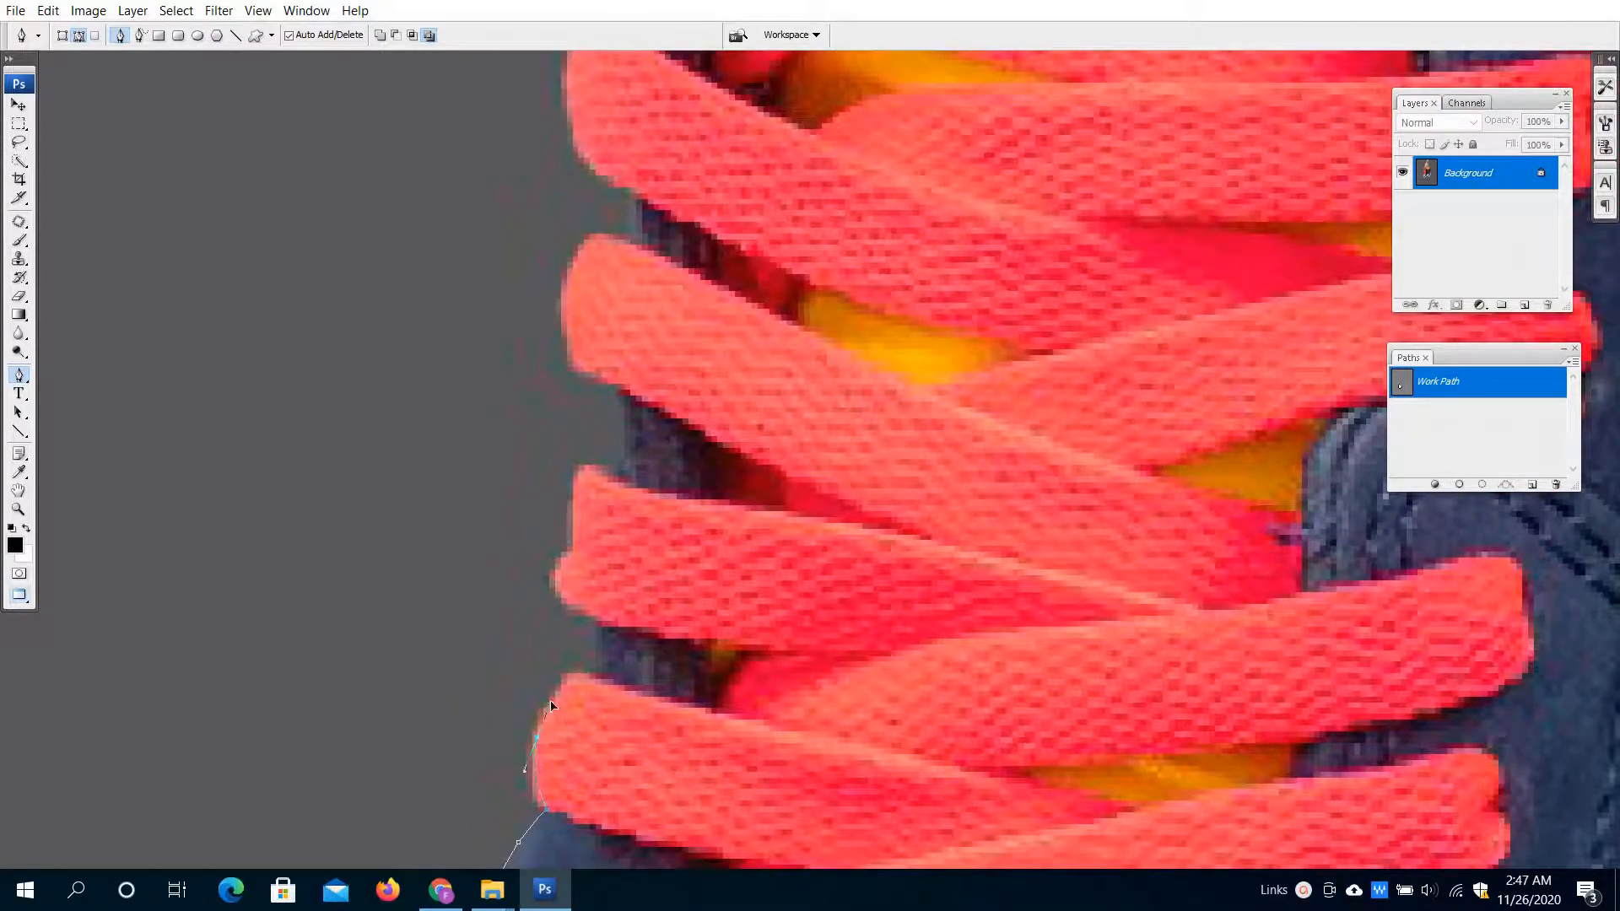
scroll(585, 680, "up", 3)
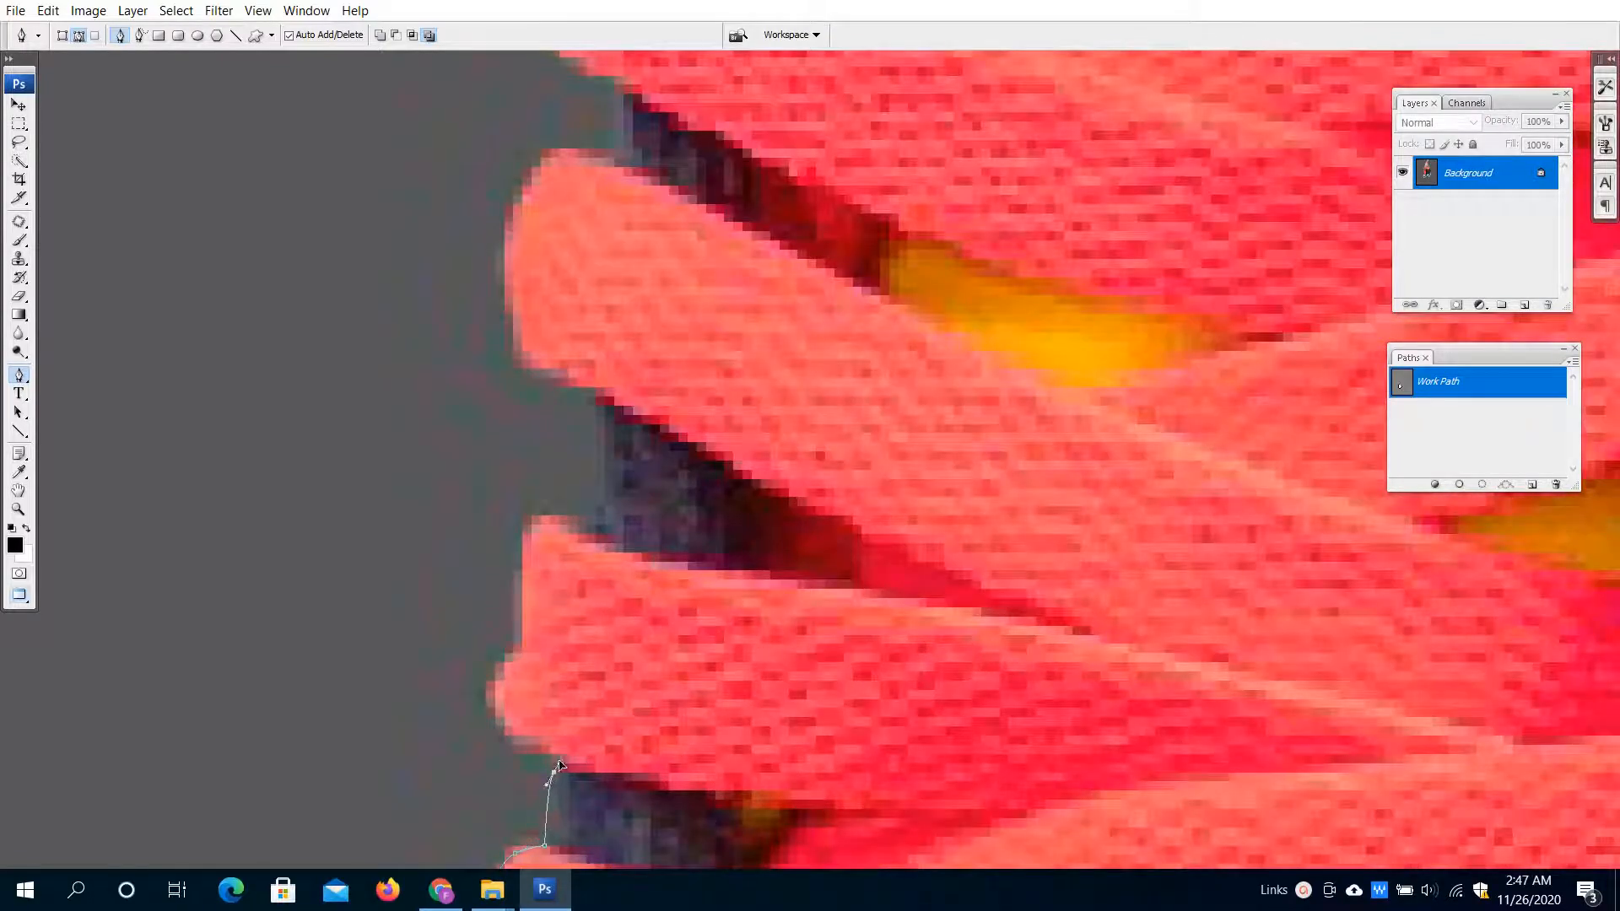
left_click(522, 651)
left_click_drag(534, 479, 536, 666)
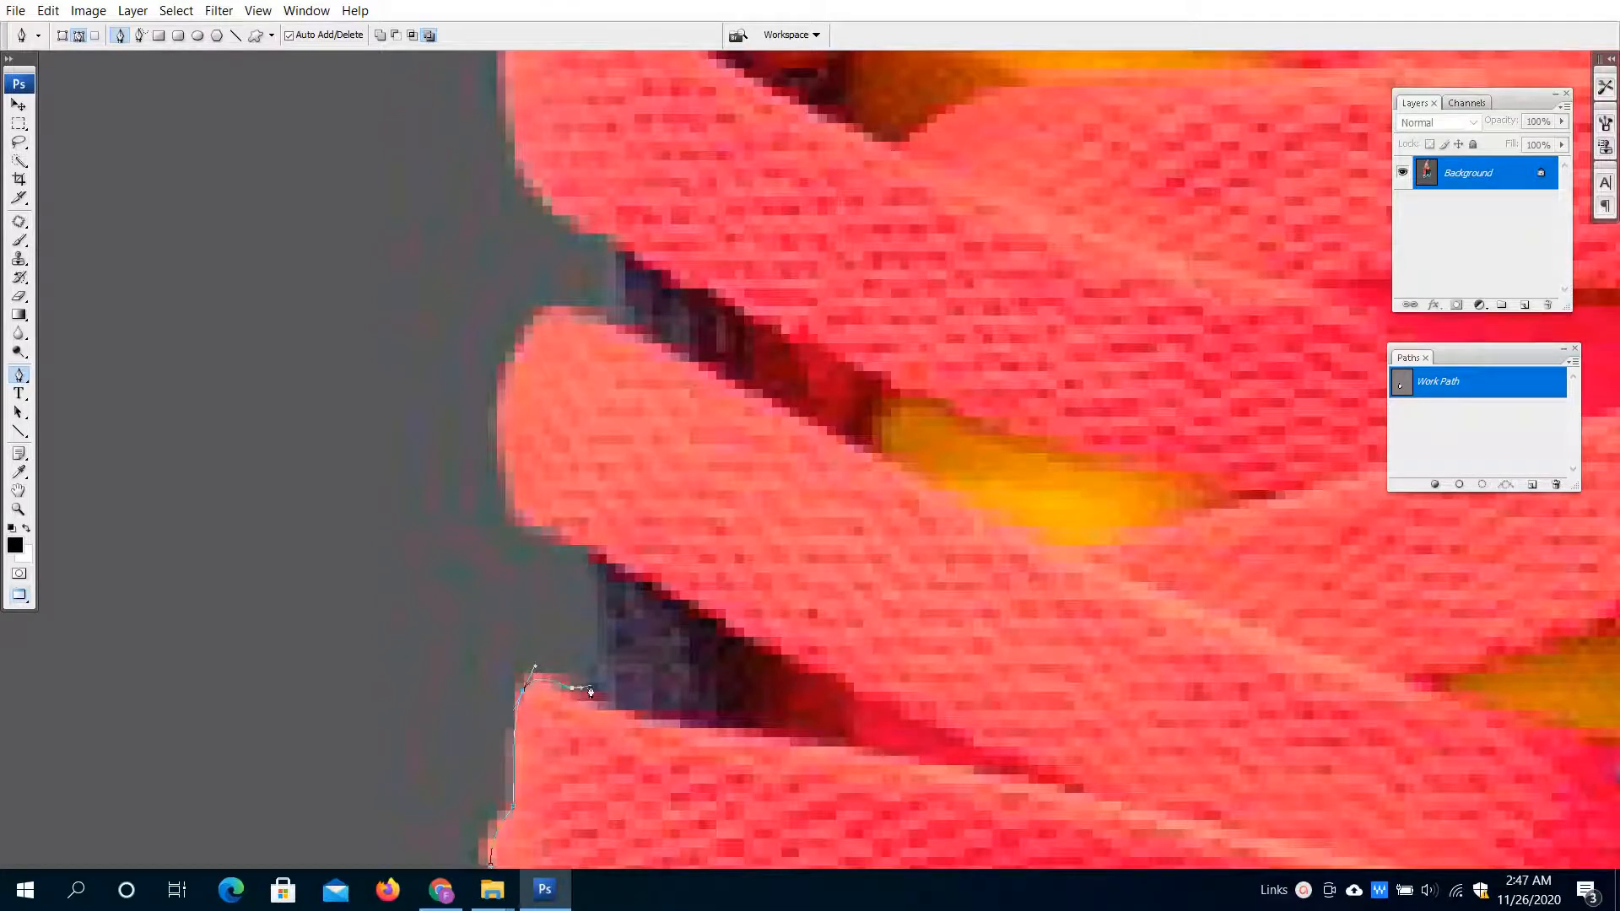
left_click(598, 566)
left_click_drag(598, 567, 550, 709)
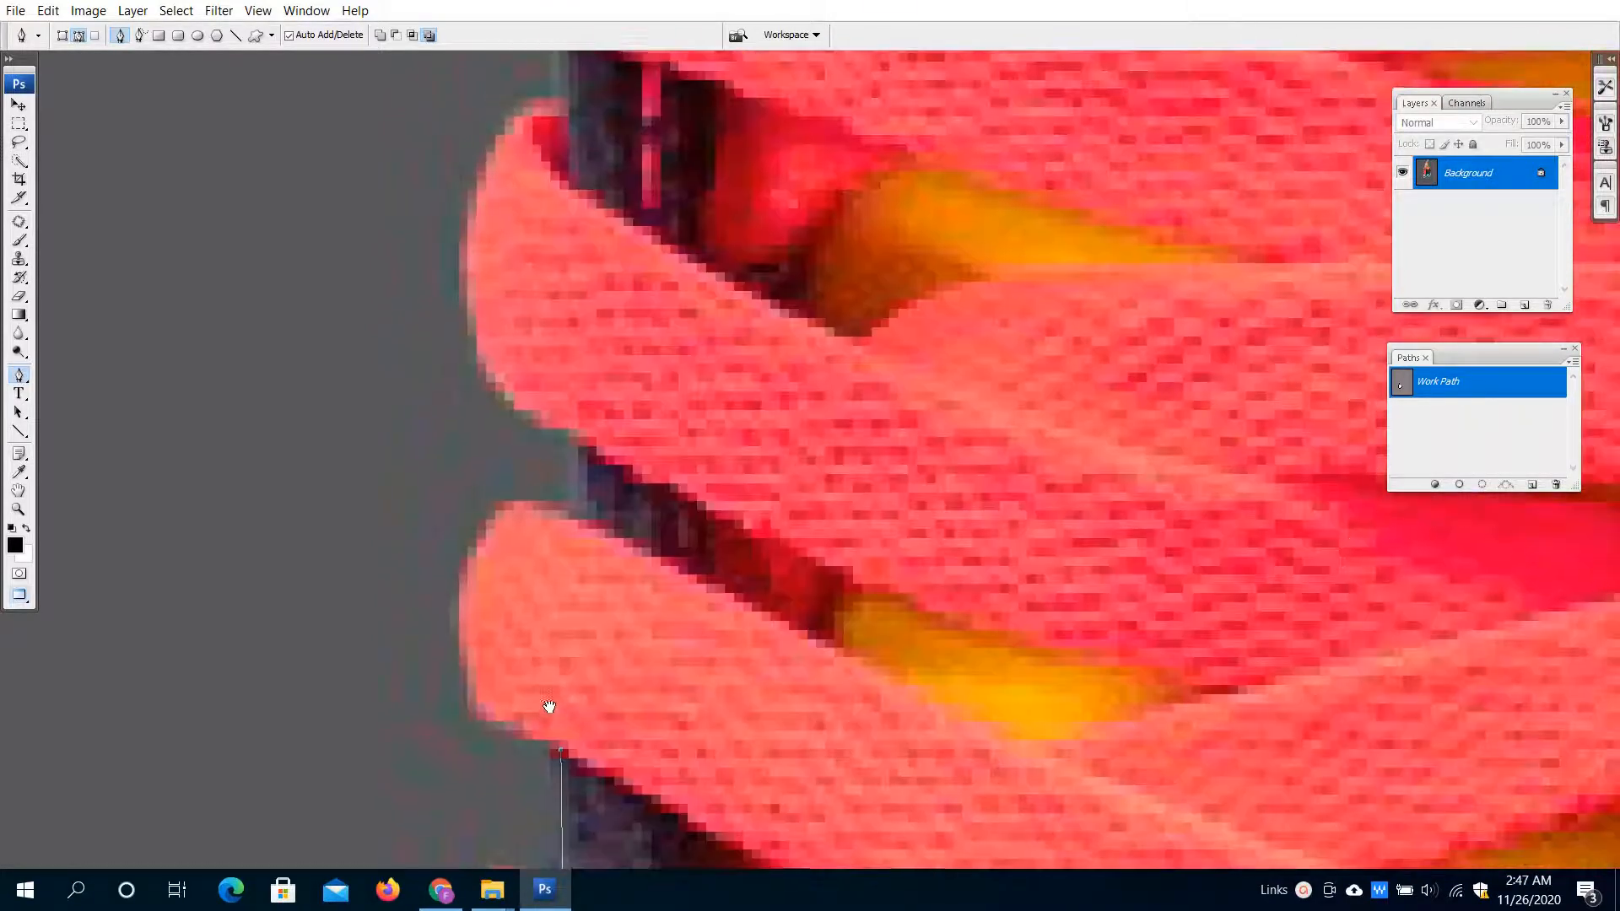
- Outline the next three protruding lace loops and the navy gaps between them with the path
left_click_drag(460, 514, 462, 639)
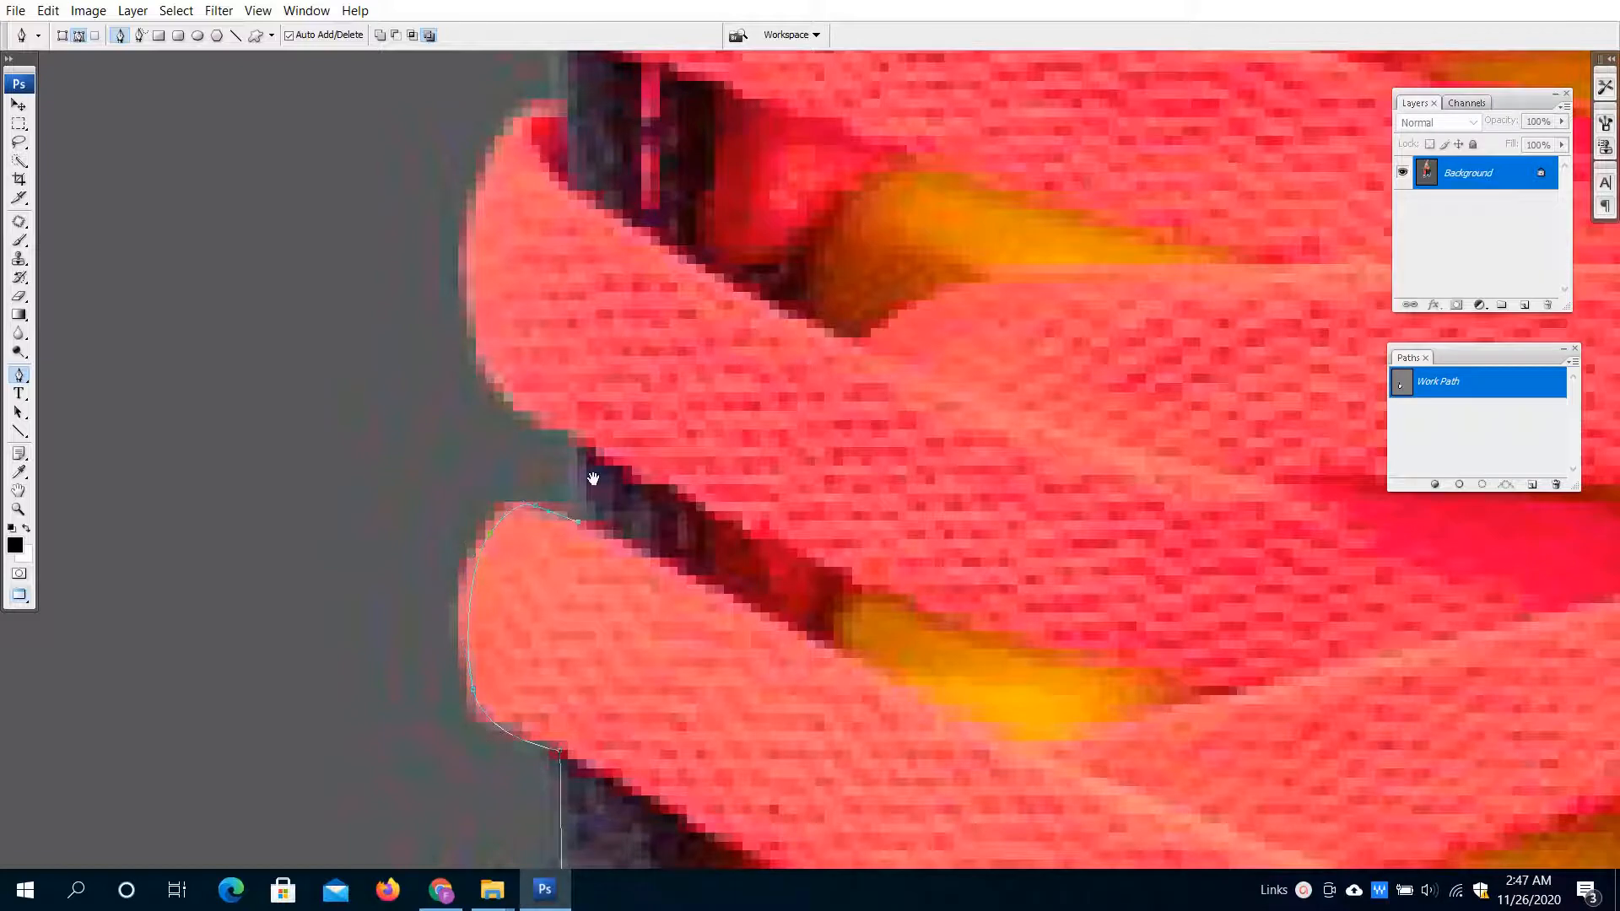
left_click_drag(594, 478, 512, 739)
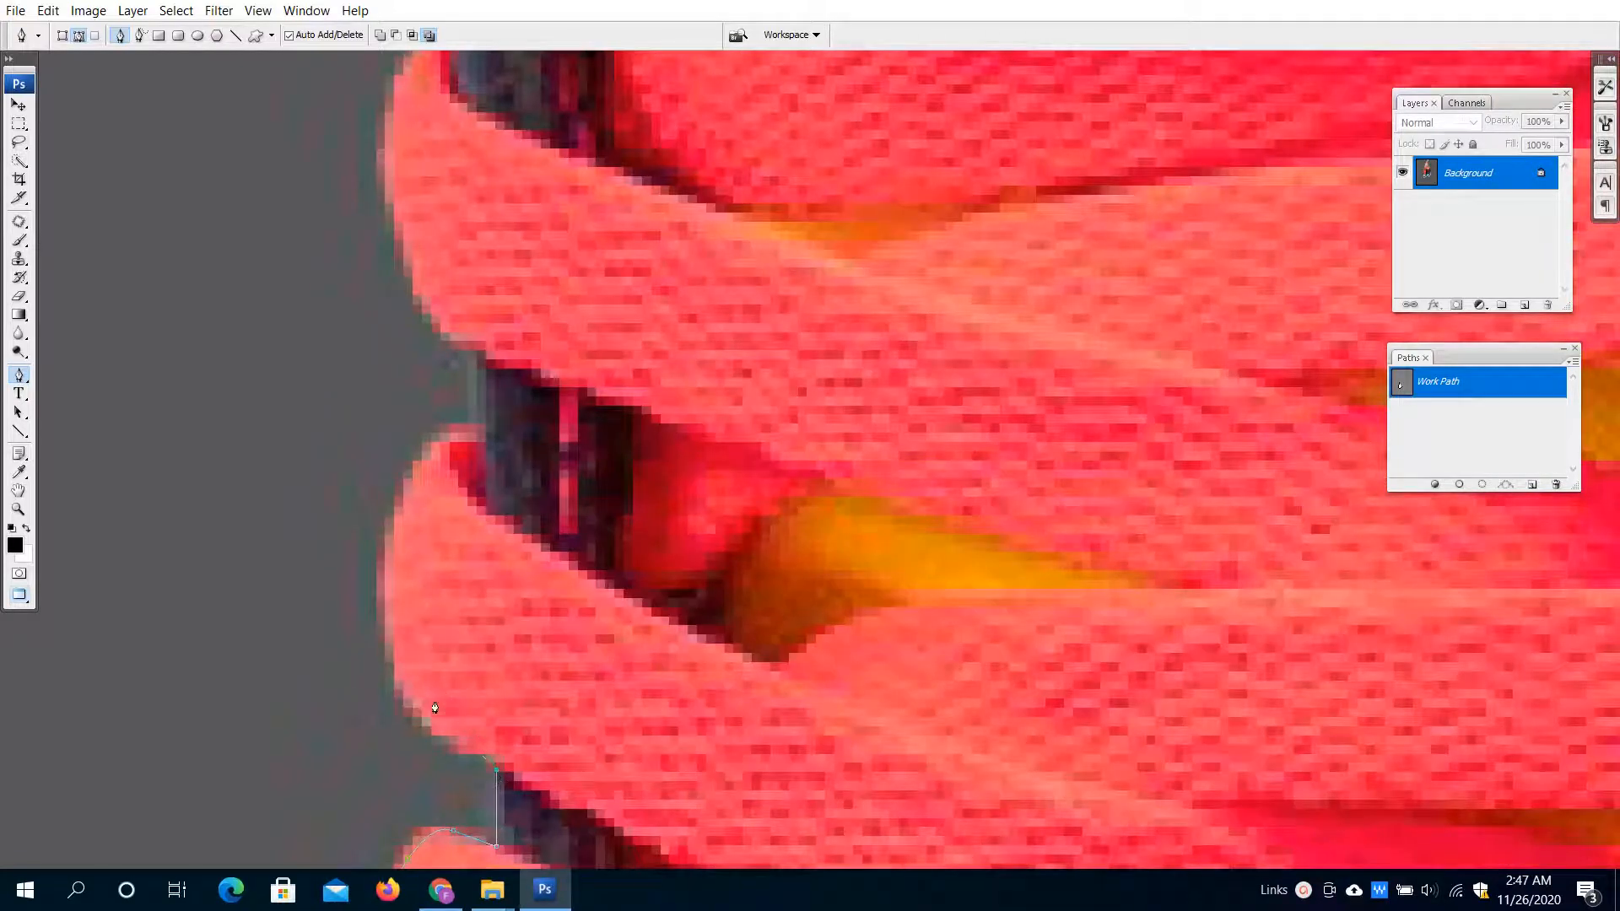
left_click_drag(406, 693, 377, 641)
left_click_drag(398, 498, 565, 746)
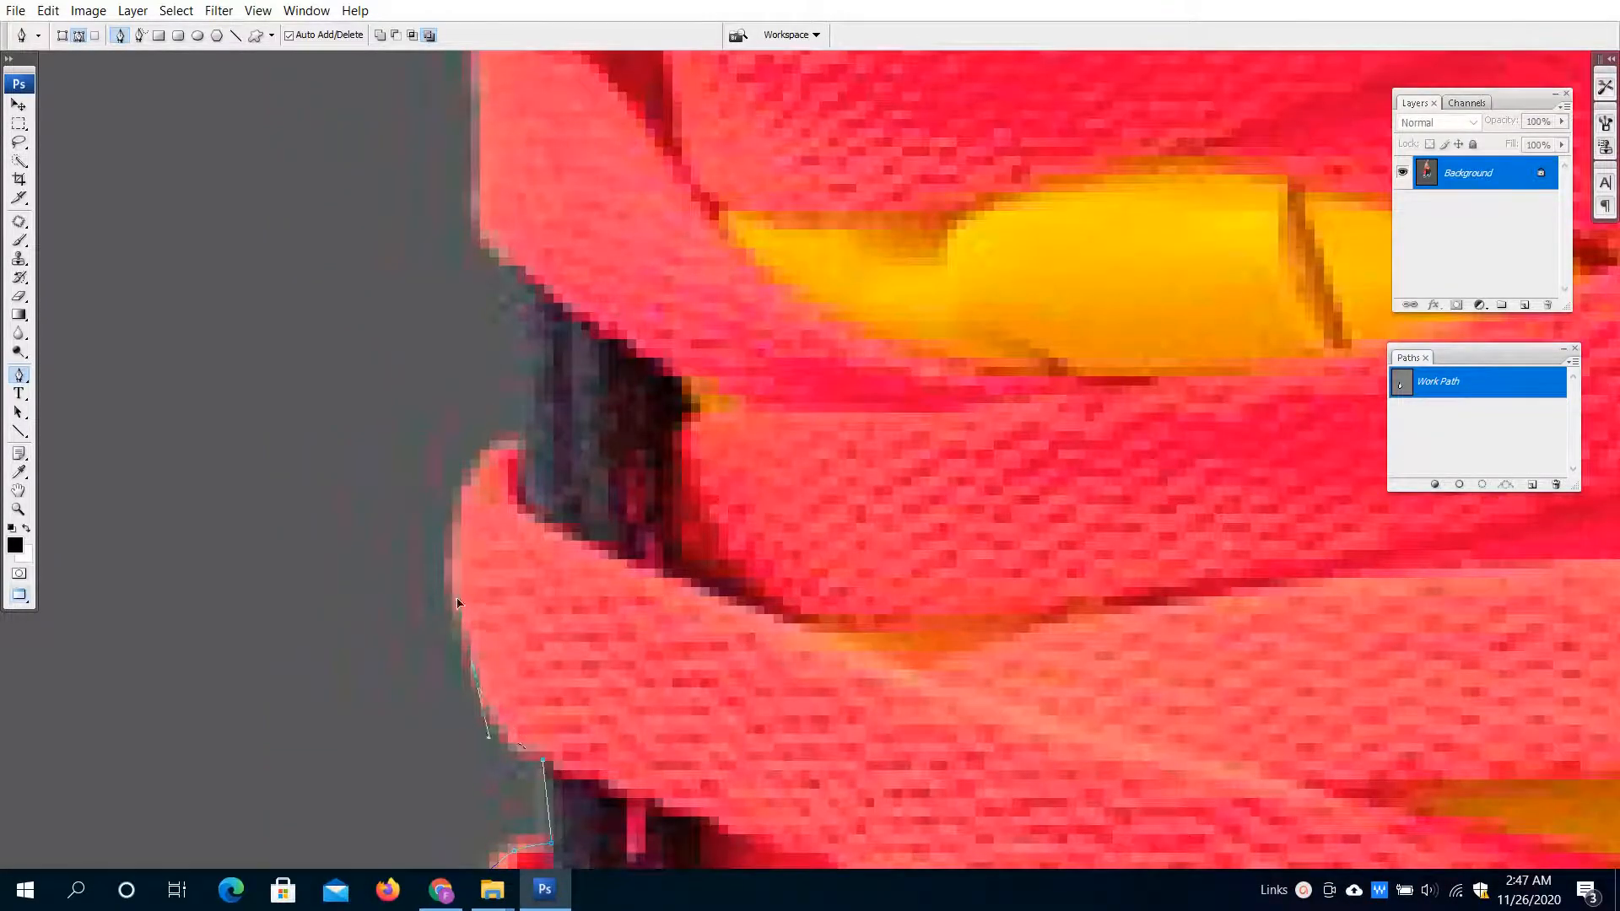
scroll(456, 602, "up", 3)
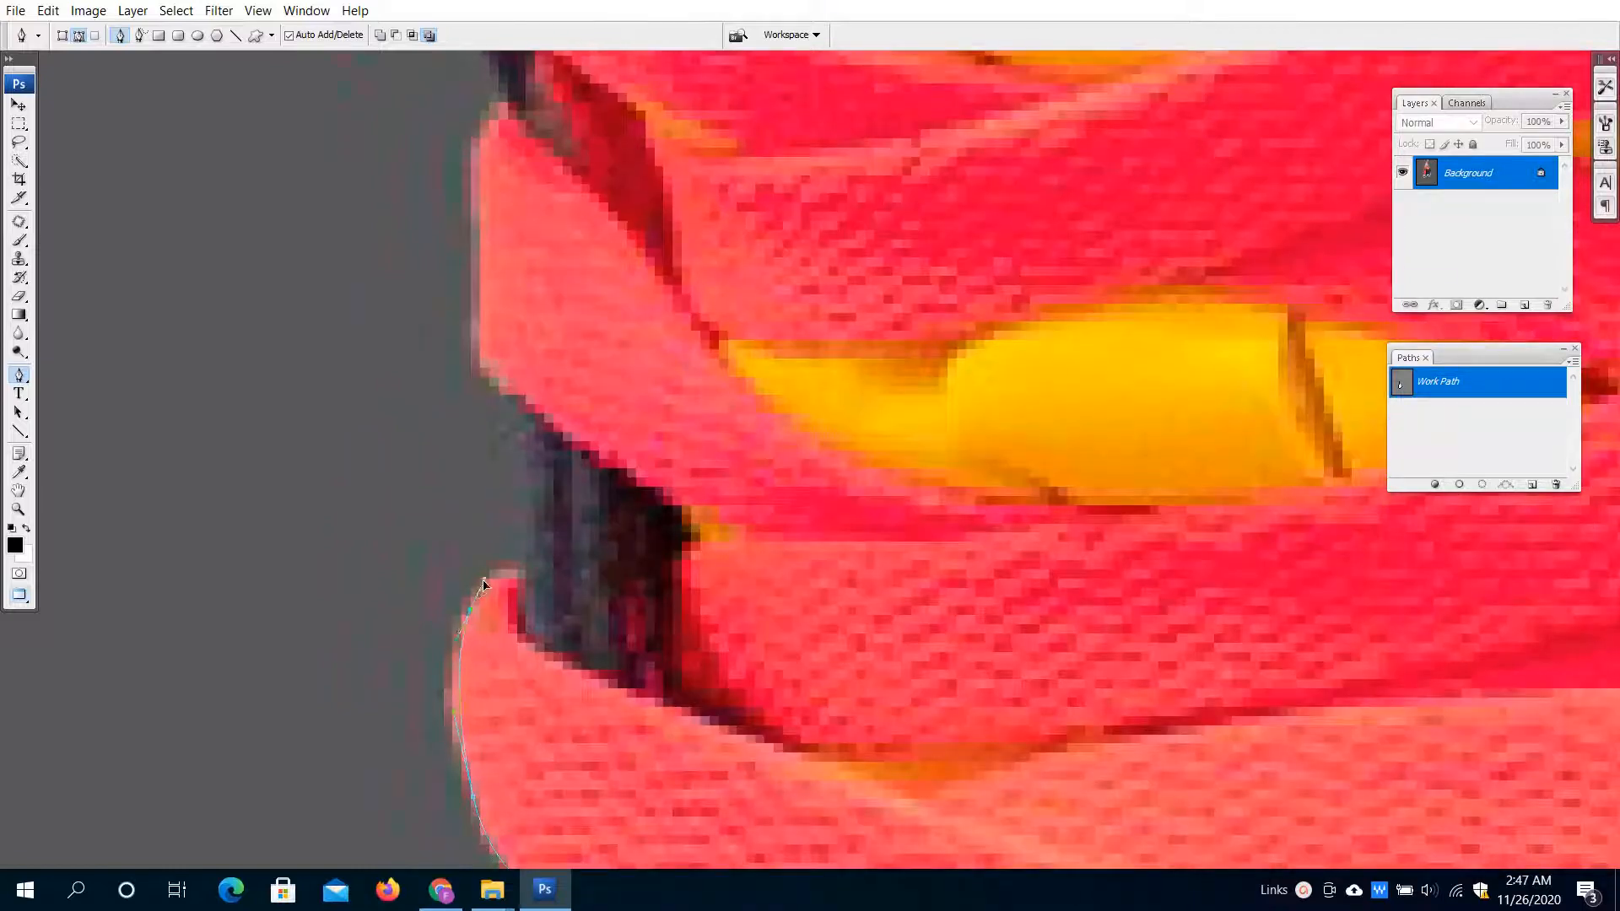
scroll(529, 582, "up", 4)
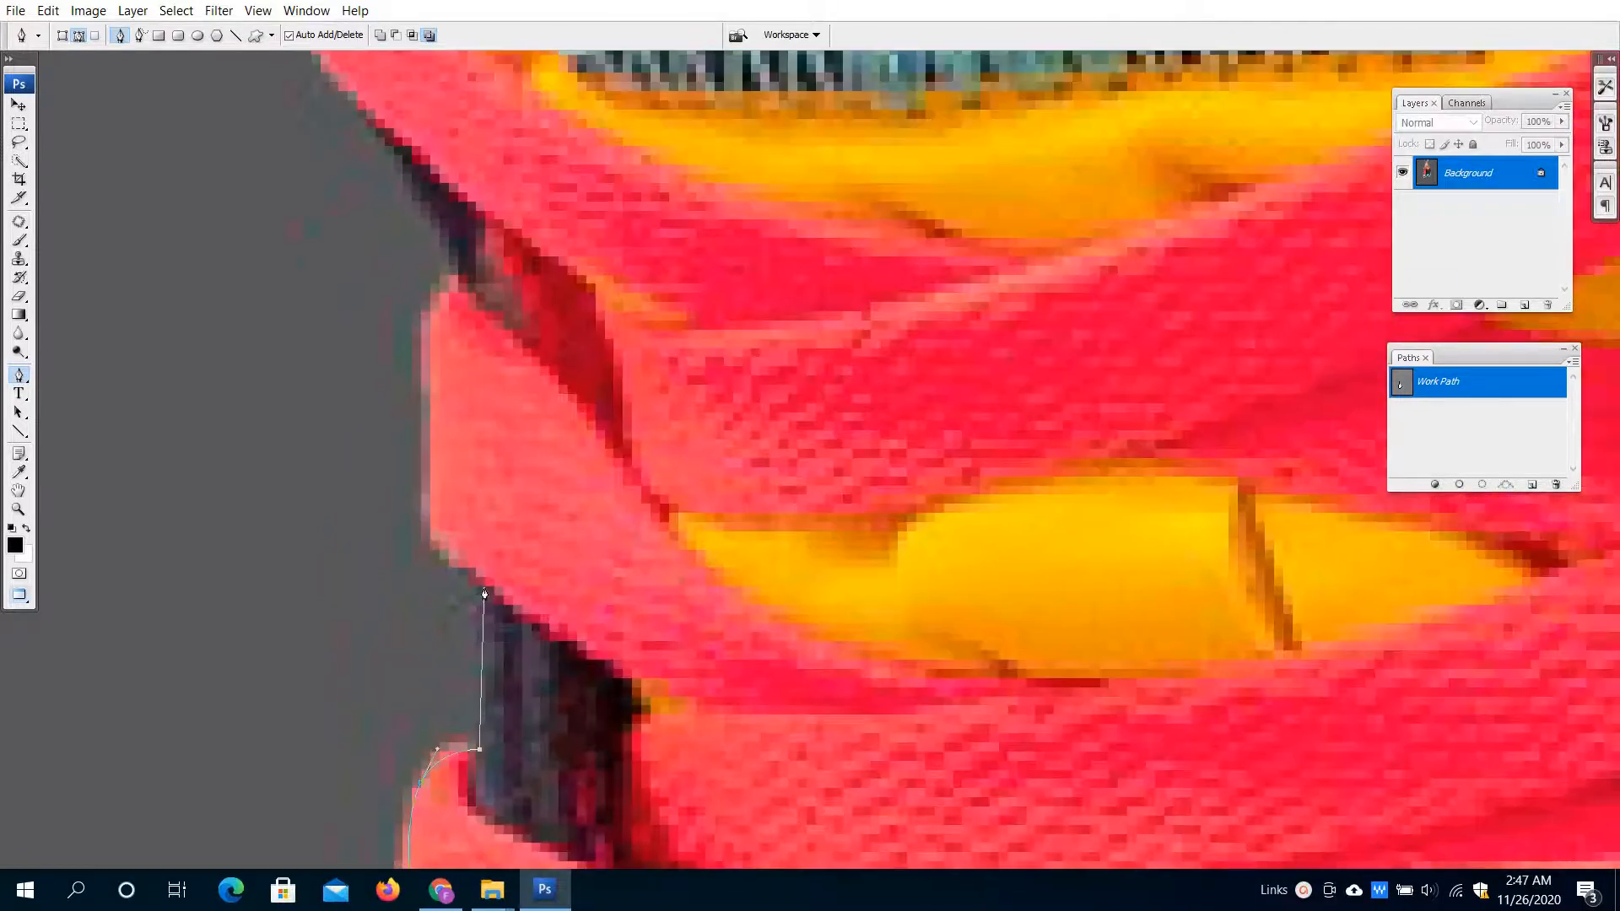
- Trace the path around the uppermost protruding lace loop and up the slanted lace to the dark brown part beside the tongue
left_click_drag(445, 444, 470, 644)
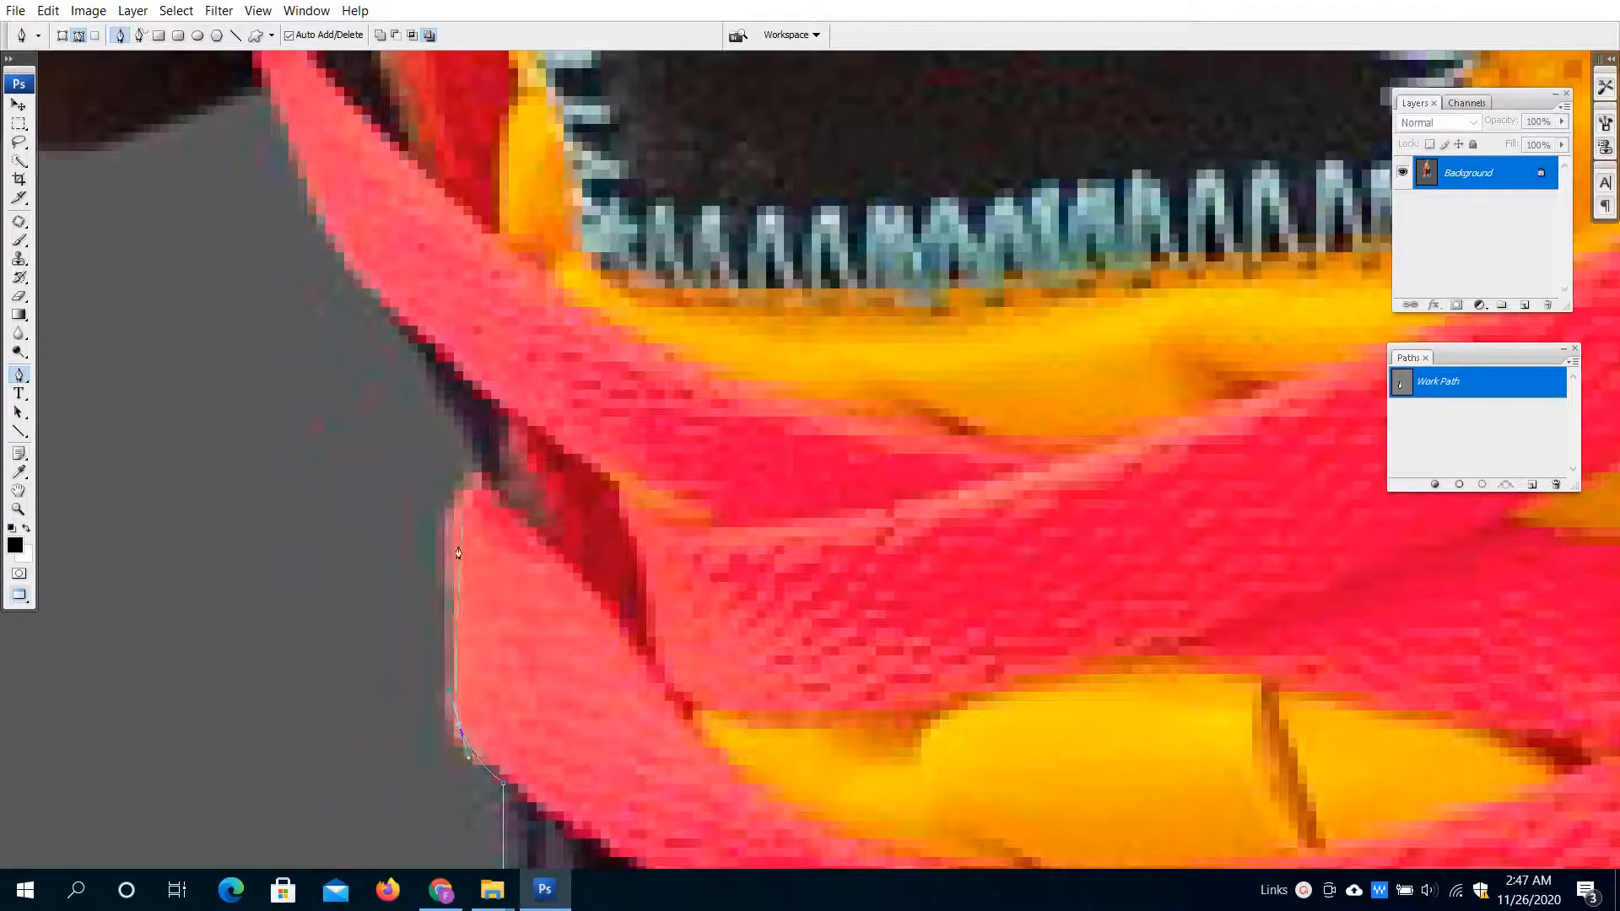
left_click_drag(461, 487, 473, 479)
left_click(485, 468)
left_click_drag(434, 340, 524, 672)
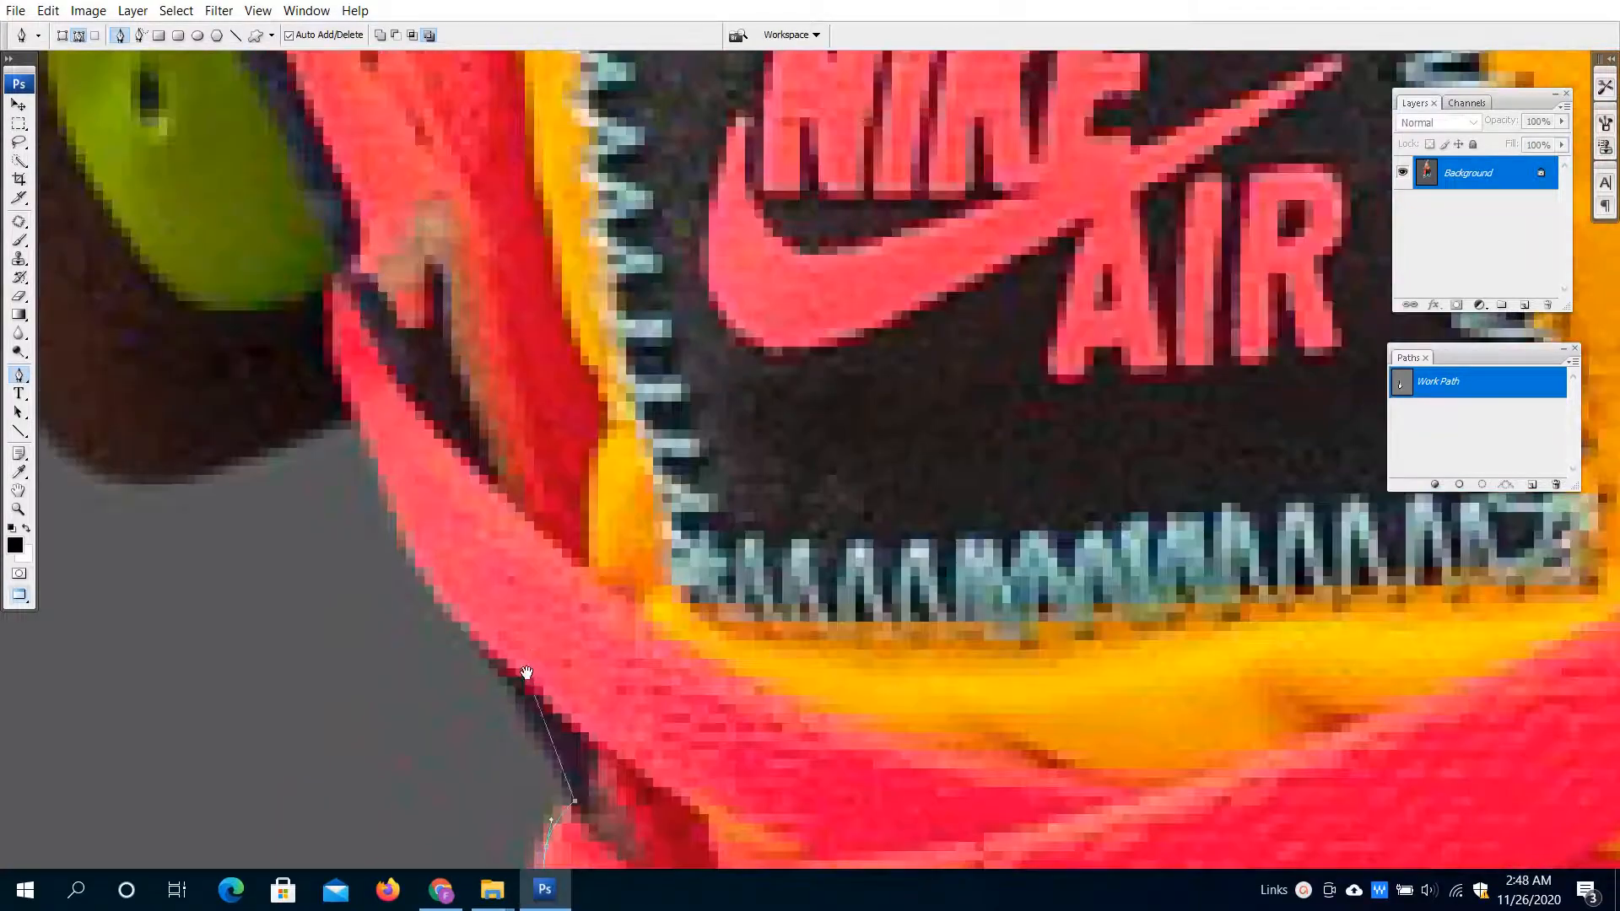
left_click(504, 674)
left_click_drag(356, 414, 1272, 688)
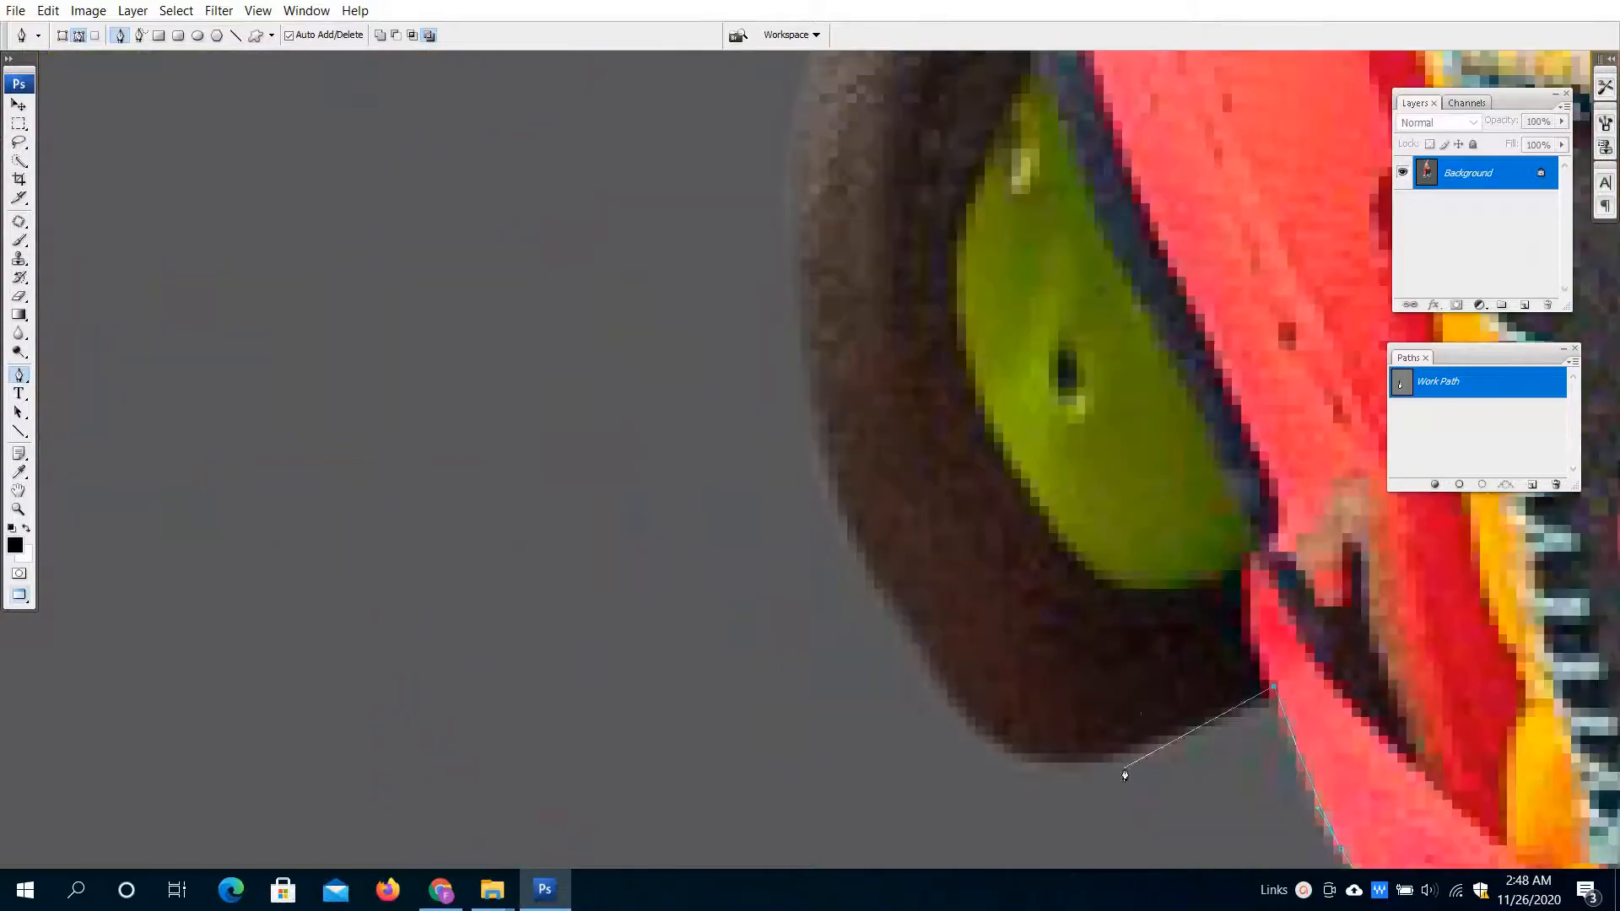
- Trace the path around the dark brown part beside the tongue and over the navy strip to the pink edge
left_click_drag(1074, 759, 999, 770)
left_click_drag(877, 625, 857, 655)
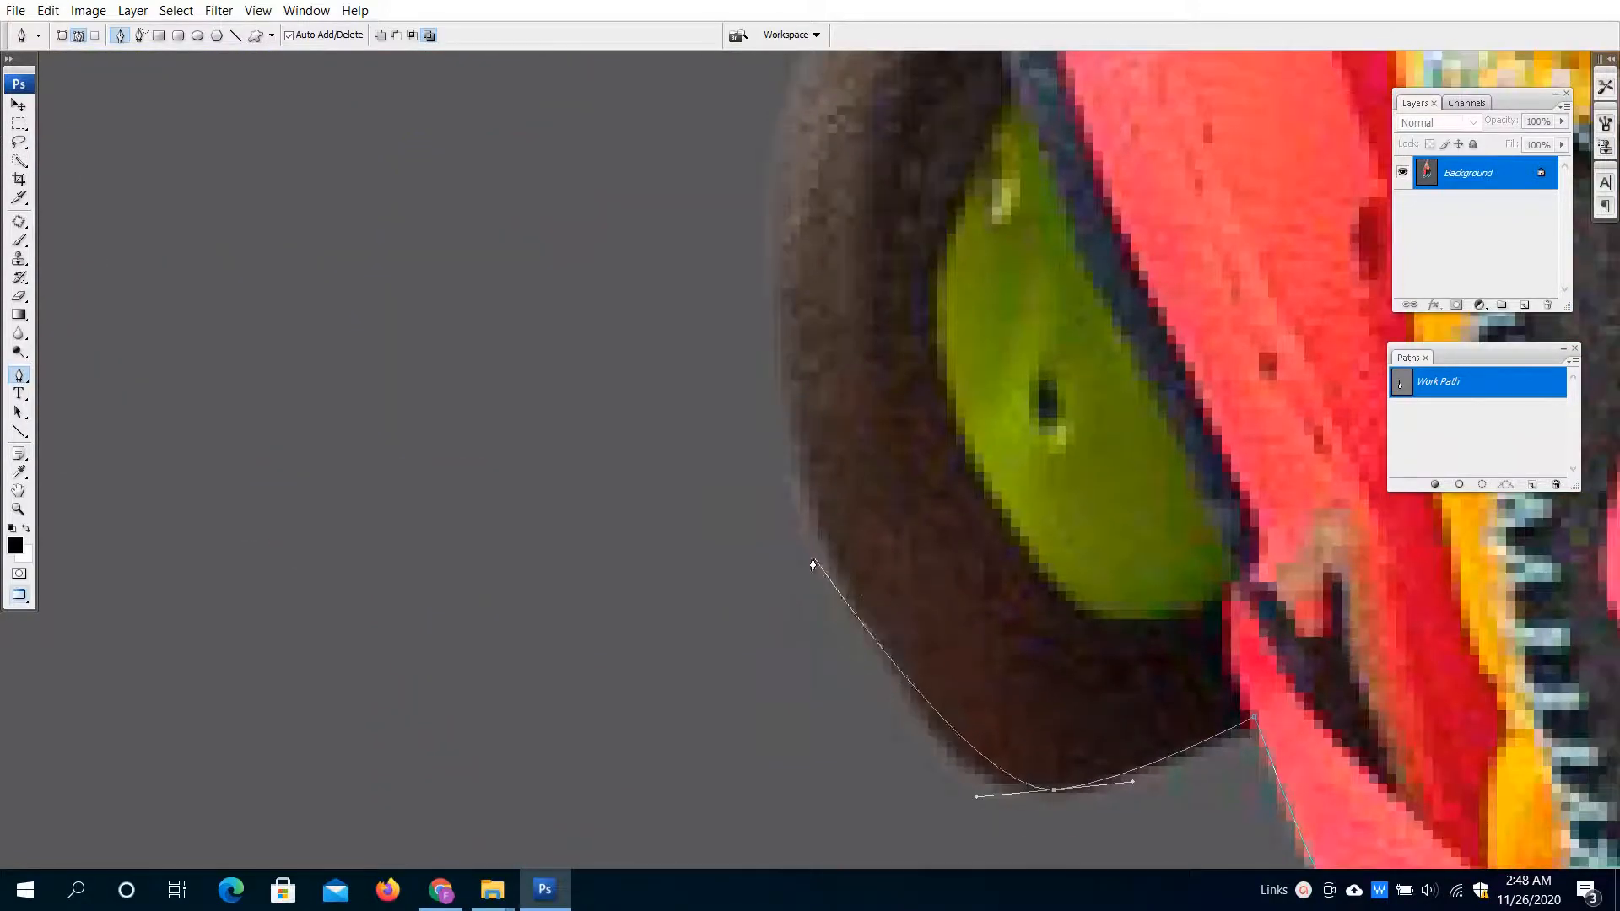
left_click_drag(830, 550, 757, 388)
left_click_drag(781, 282, 622, 575)
left_click_drag(597, 519, 674, 268)
left_click_drag(752, 209, 643, 614)
scroll(675, 614, "up", 1)
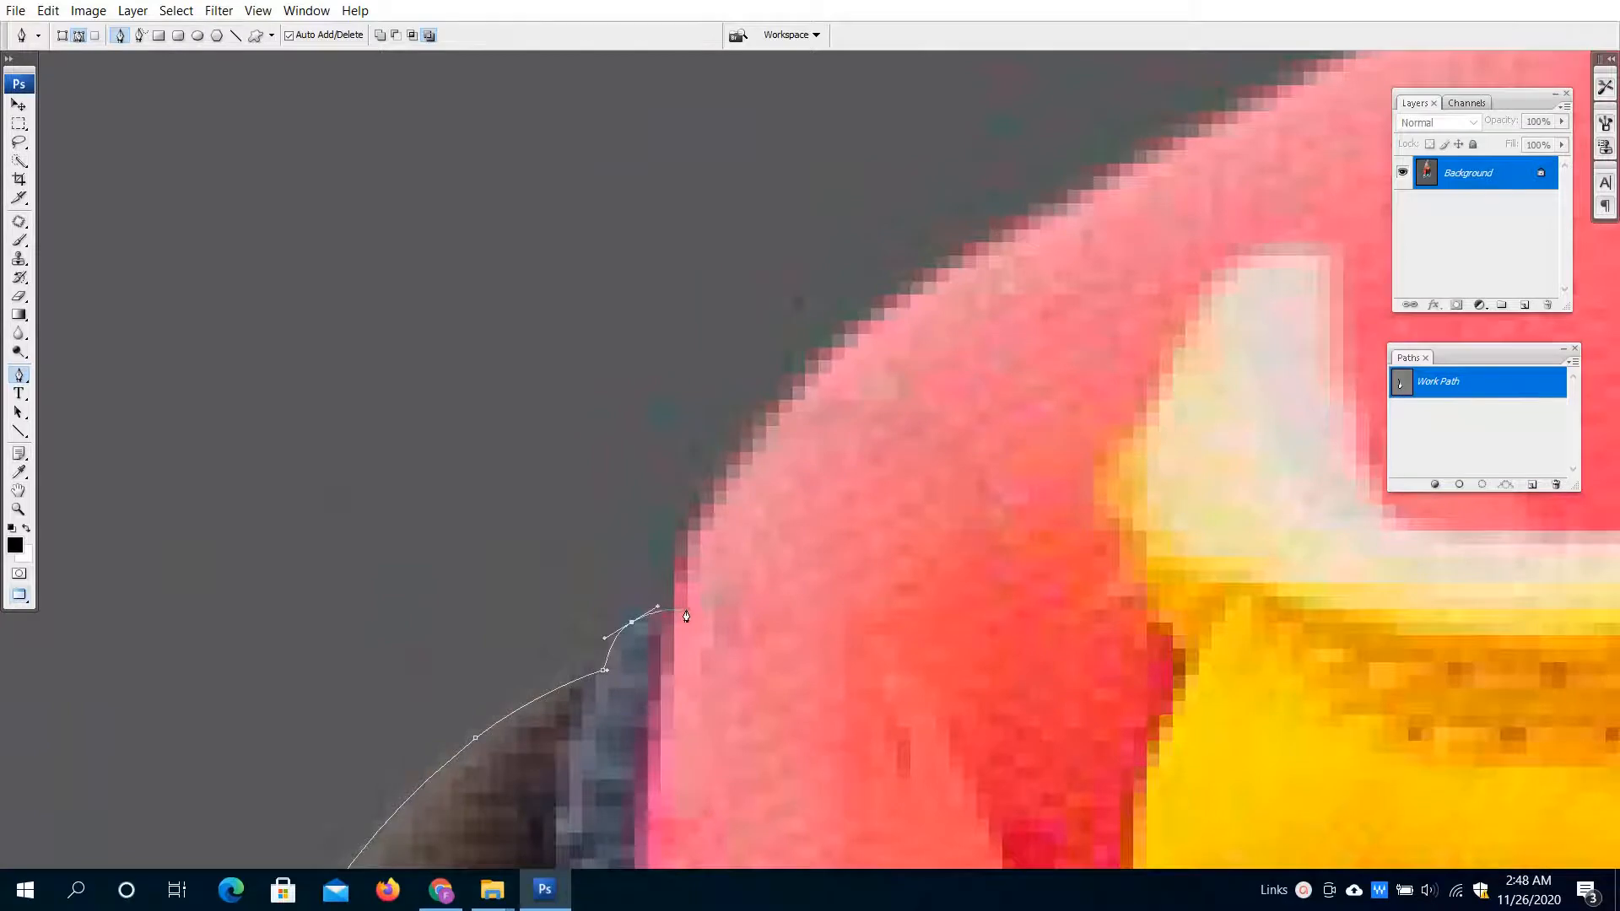
- Follow the upper edge of the pink tongue with the path until it meets the first fingertip
left_click_drag(739, 455, 394, 645)
left_click_drag(522, 515, 658, 433)
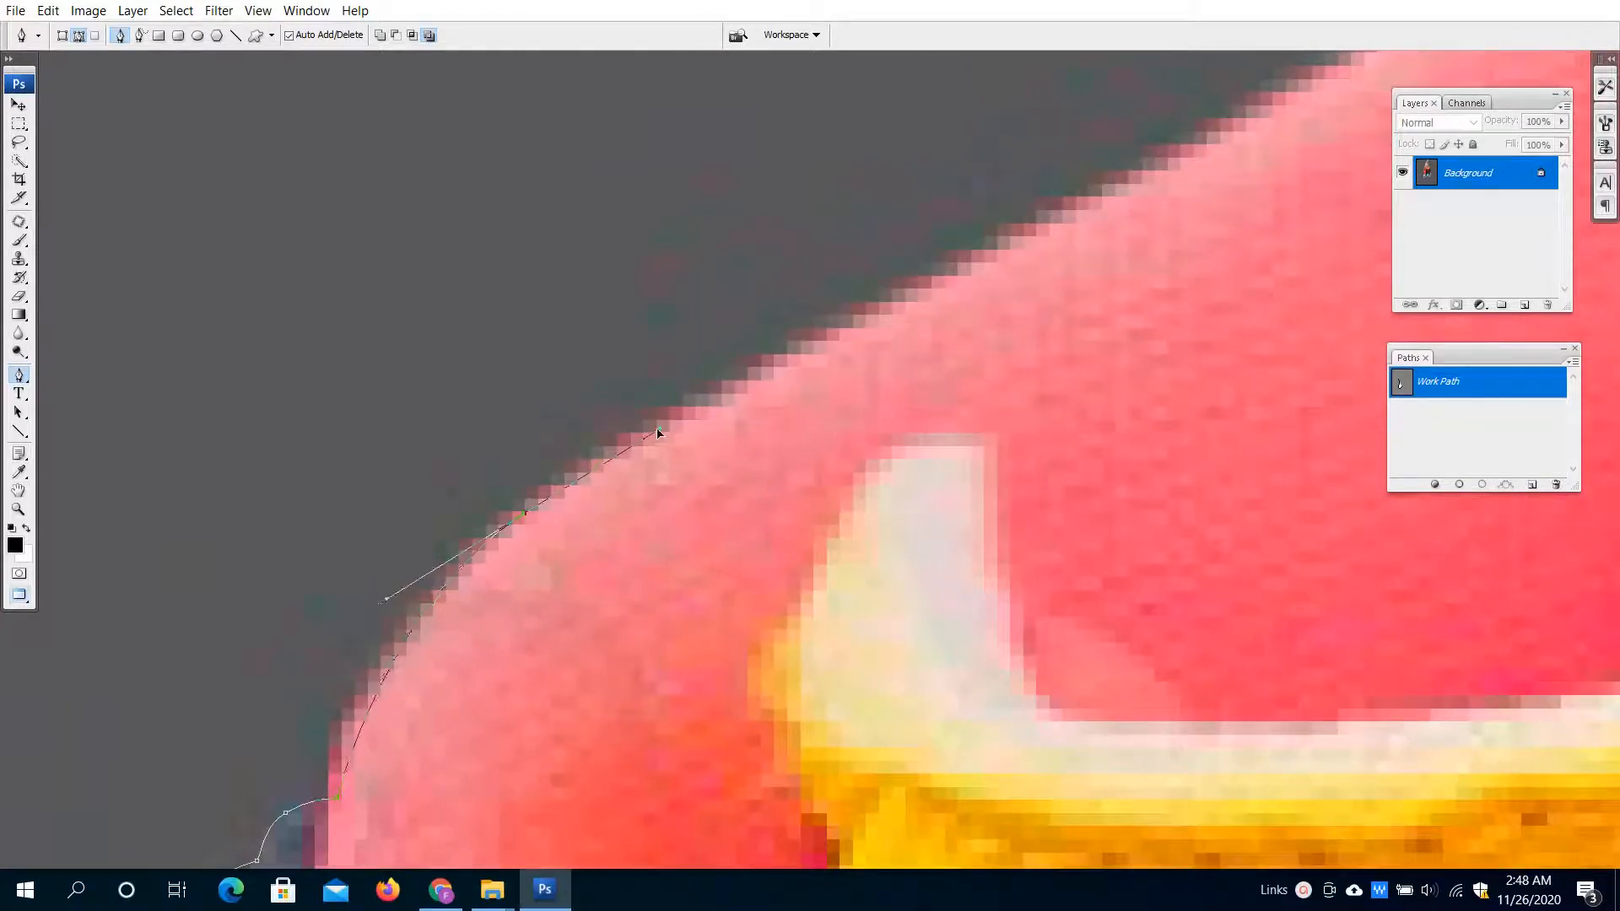
scroll(685, 423, "down", 2)
left_click_drag(1076, 262, 571, 504)
left_click_drag(641, 420, 506, 535)
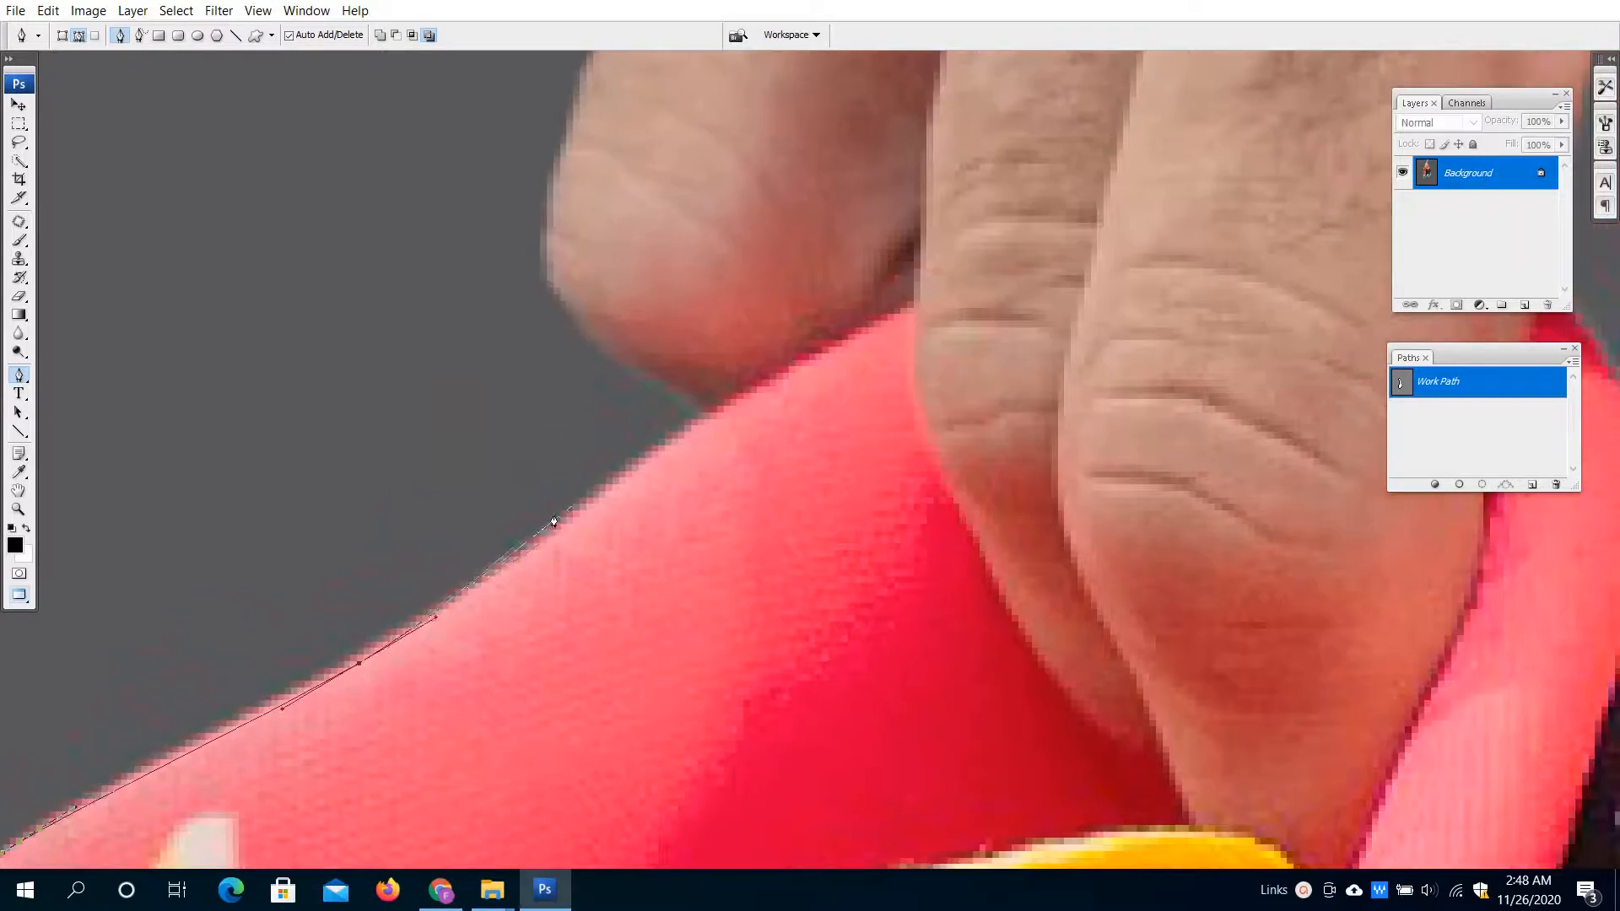
scroll(662, 465, "up", 1)
left_click_drag(663, 465, 649, 517)
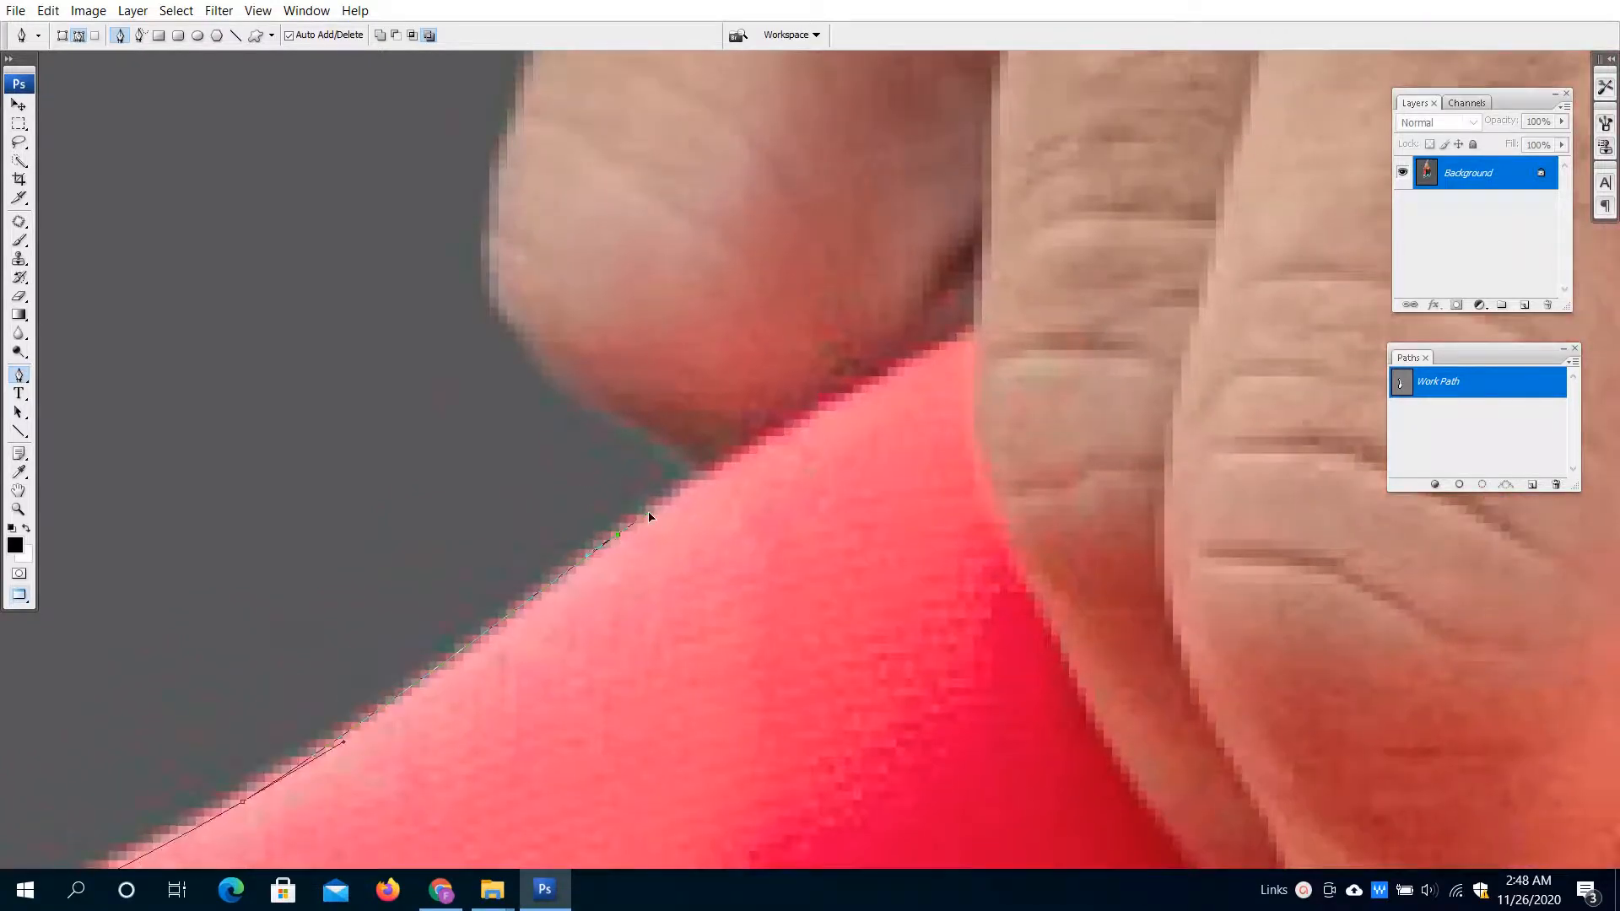
- Trace the path around the outermost fingertip and up the outer edge of that finger
left_click_drag(686, 359, 714, 564)
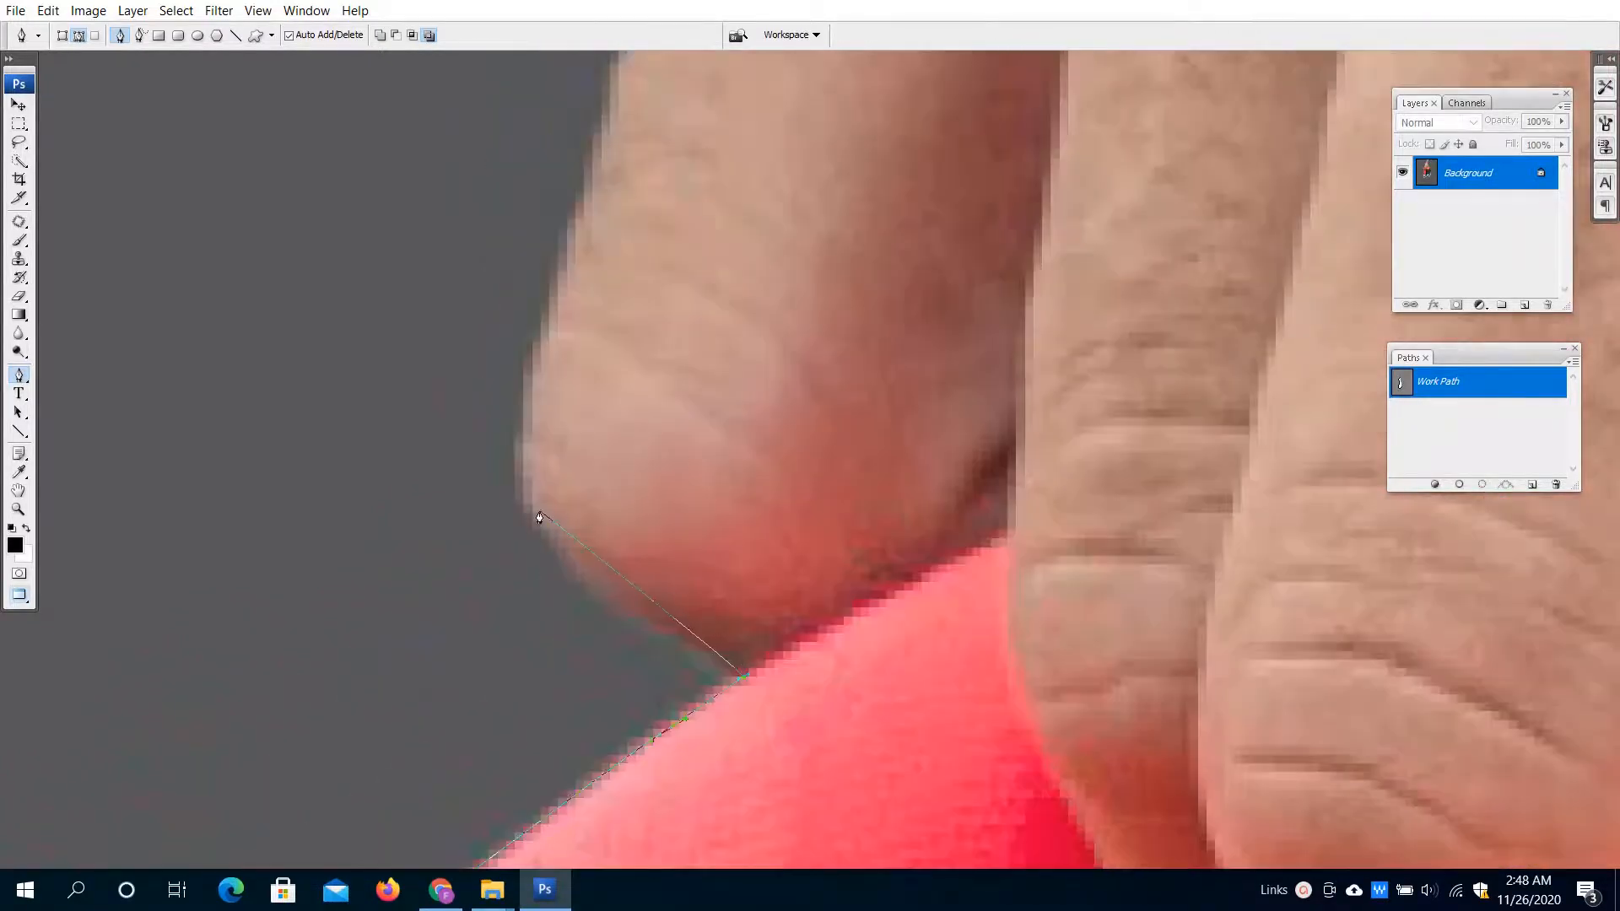
left_click_drag(627, 612, 557, 576)
left_click_drag(533, 416, 540, 336)
left_click_drag(569, 280, 385, 697)
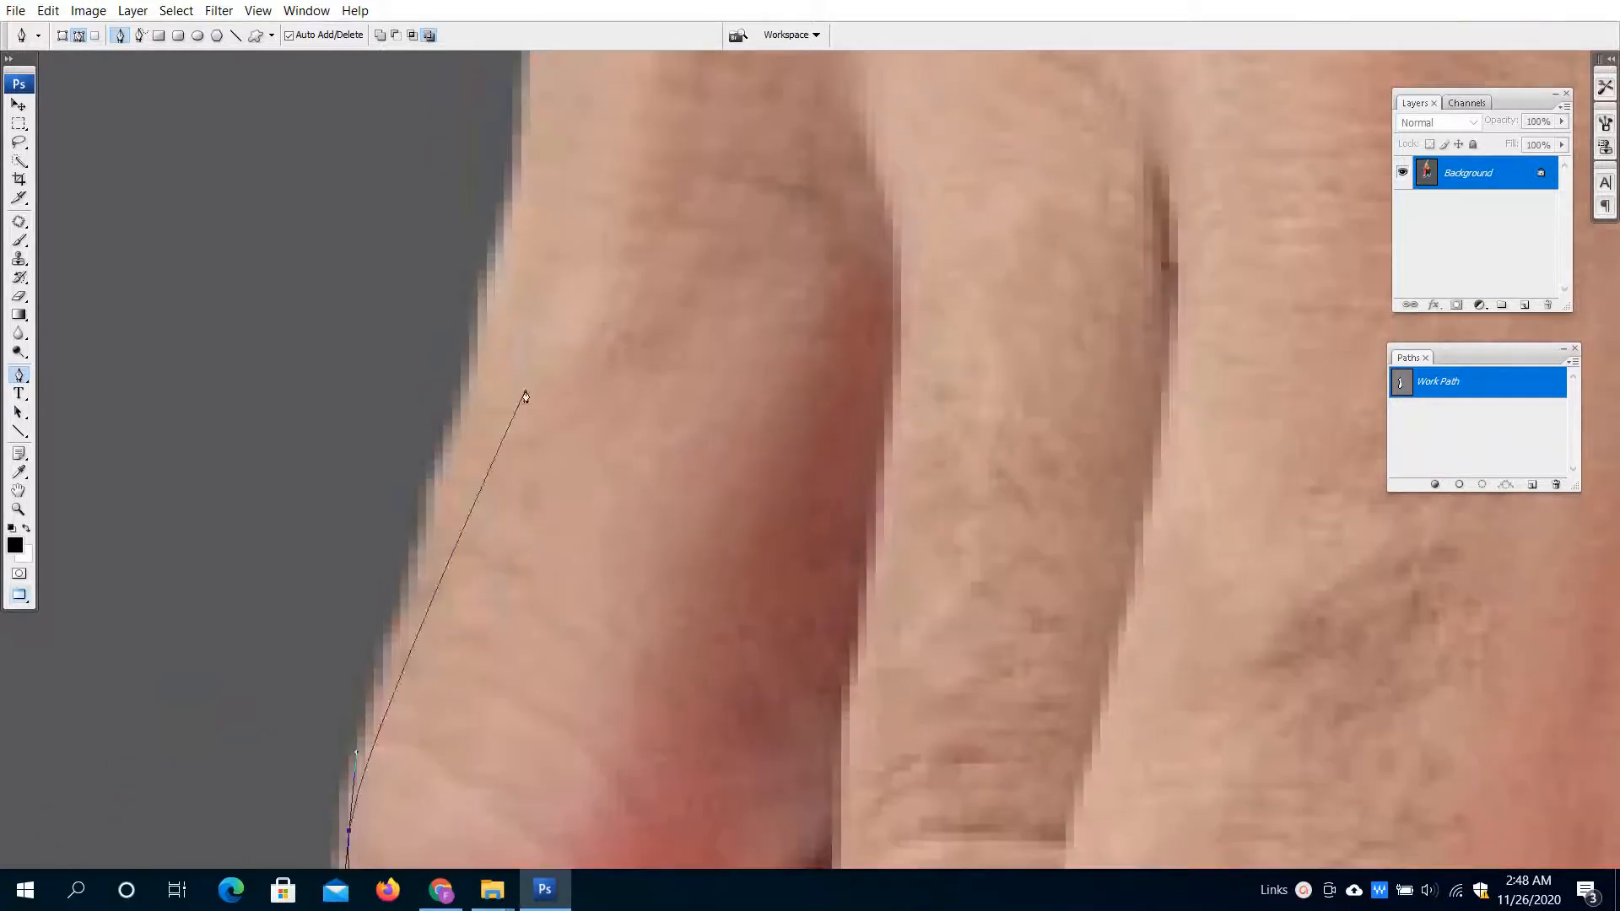
left_click_drag(442, 474, 464, 414)
left_click_drag(512, 253, 512, 359)
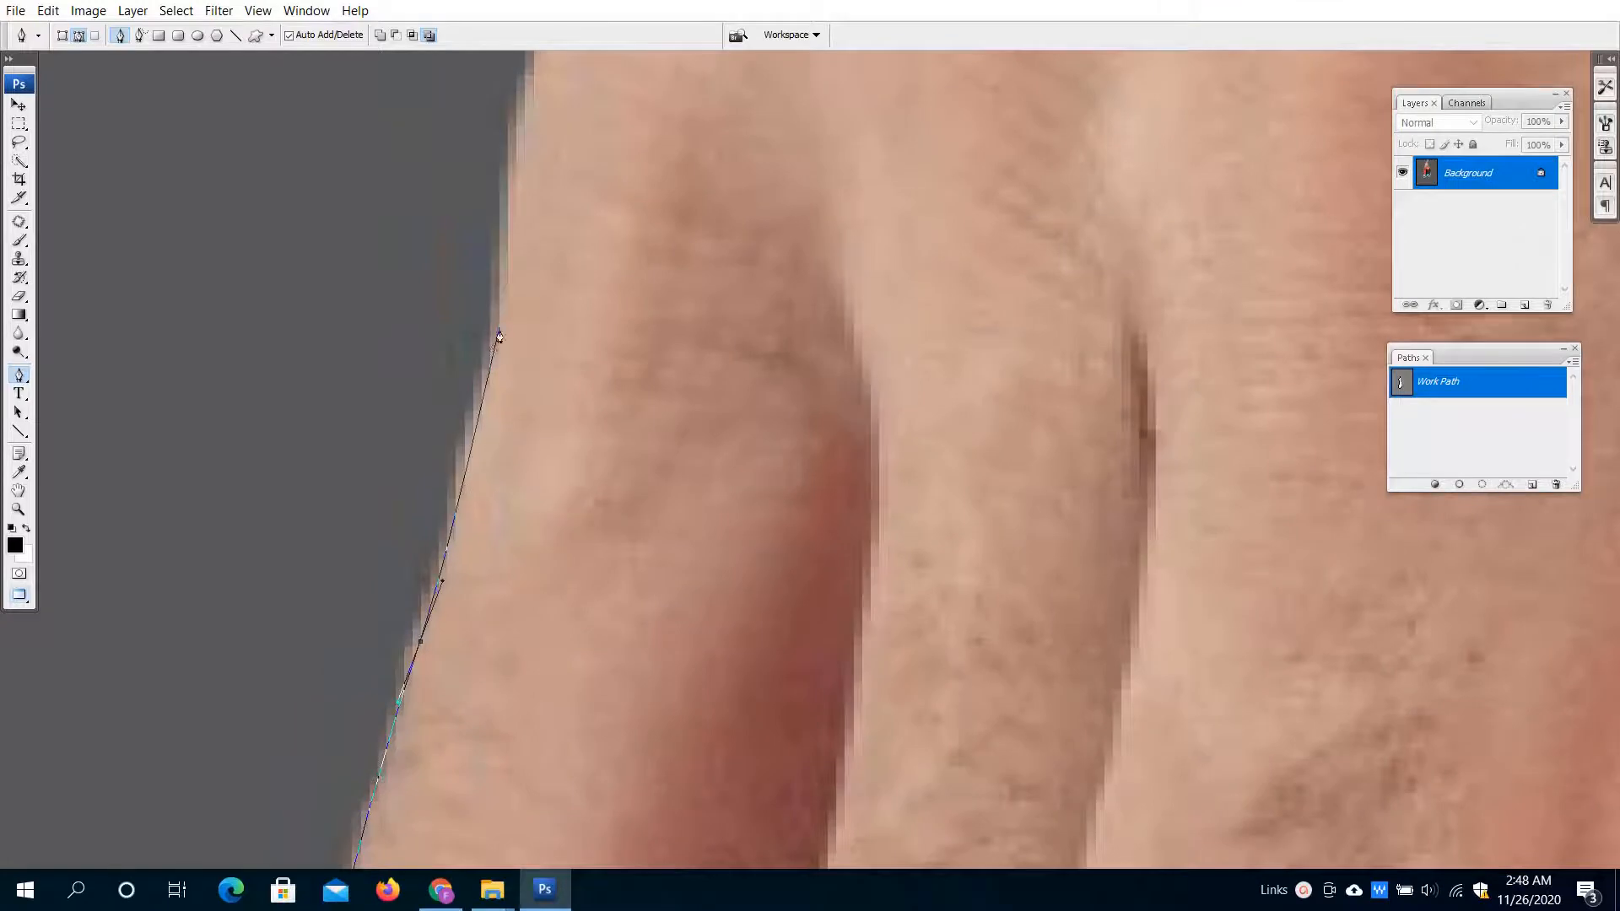
- Continue the path from the finger's base along the outer left edge of the hand
left_click_drag(548, 115, 400, 653)
left_click_drag(405, 511, 449, 399)
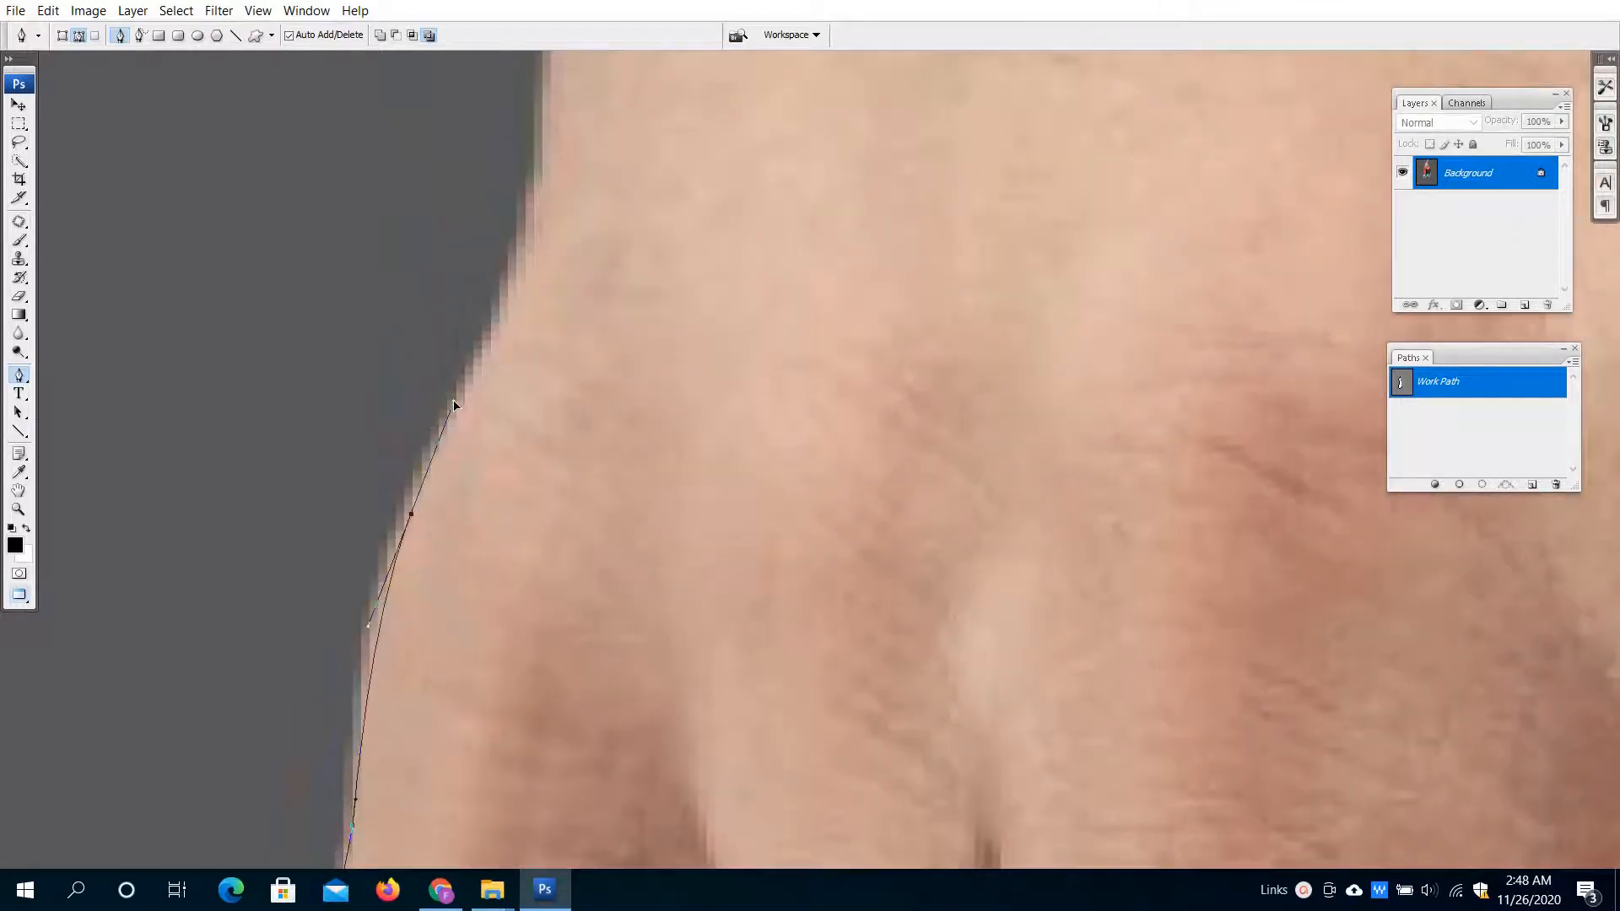
left_click_drag(517, 282, 451, 571)
left_click_drag(477, 440, 482, 334)
left_click_drag(496, 207, 492, 535)
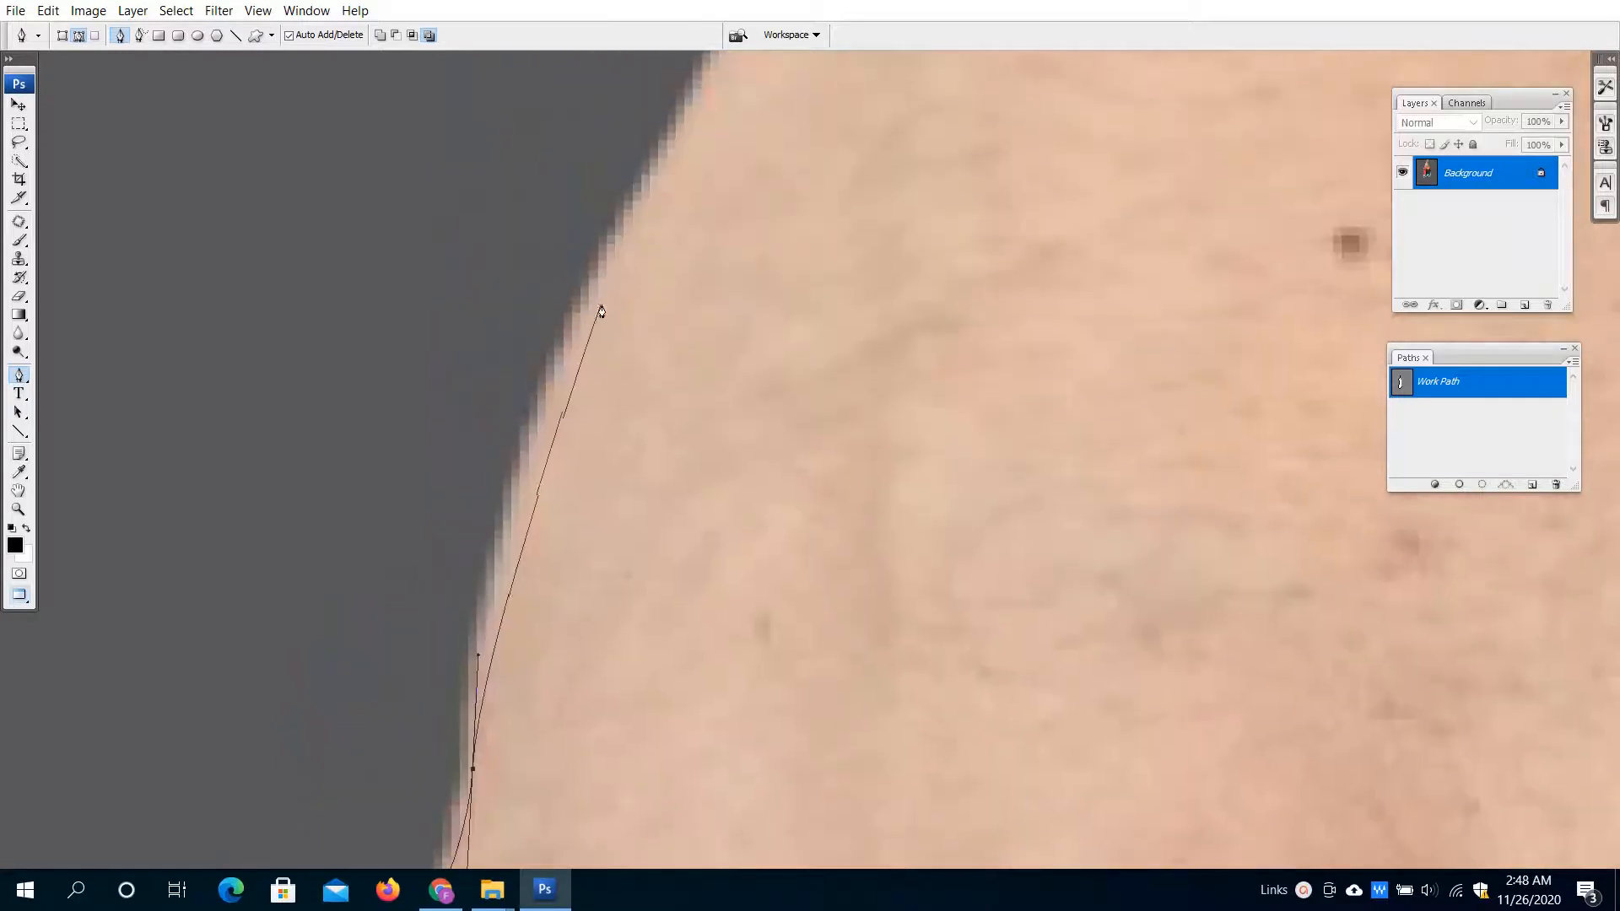
left_click_drag(595, 281, 660, 155)
scroll(660, 159, "down", 2)
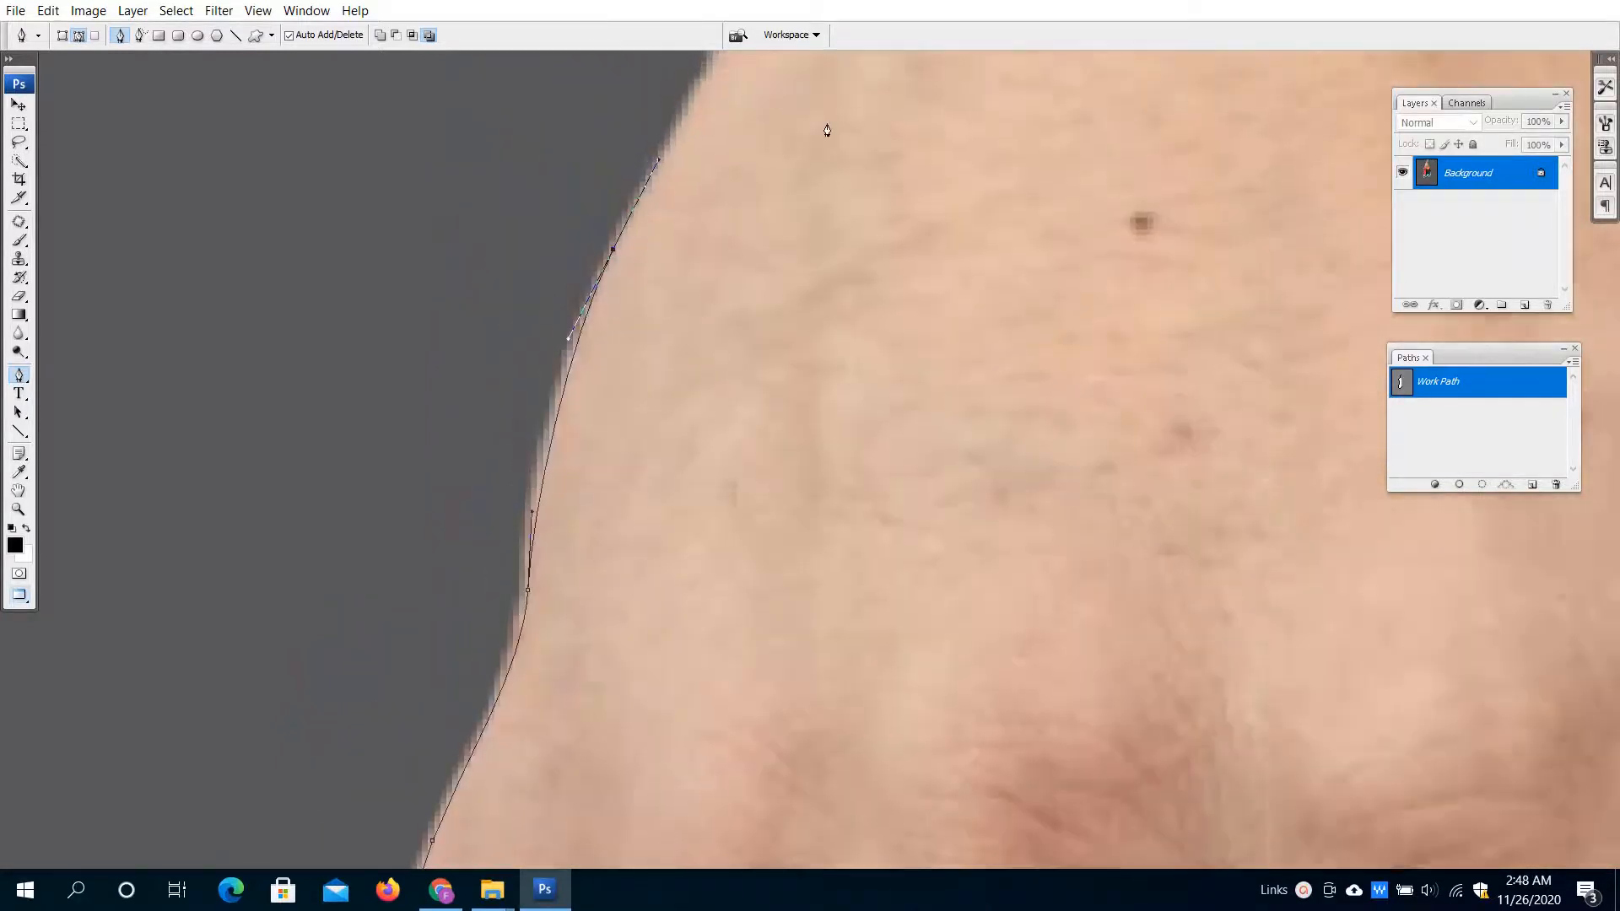
- Extend the path from the hand along the wrist's left edge to the start of the tattooed forearm
left_click_drag(828, 130, 499, 578)
left_click_drag(434, 414, 513, 200)
left_click_drag(563, 98, 411, 615)
left_click_drag(399, 570, 414, 499)
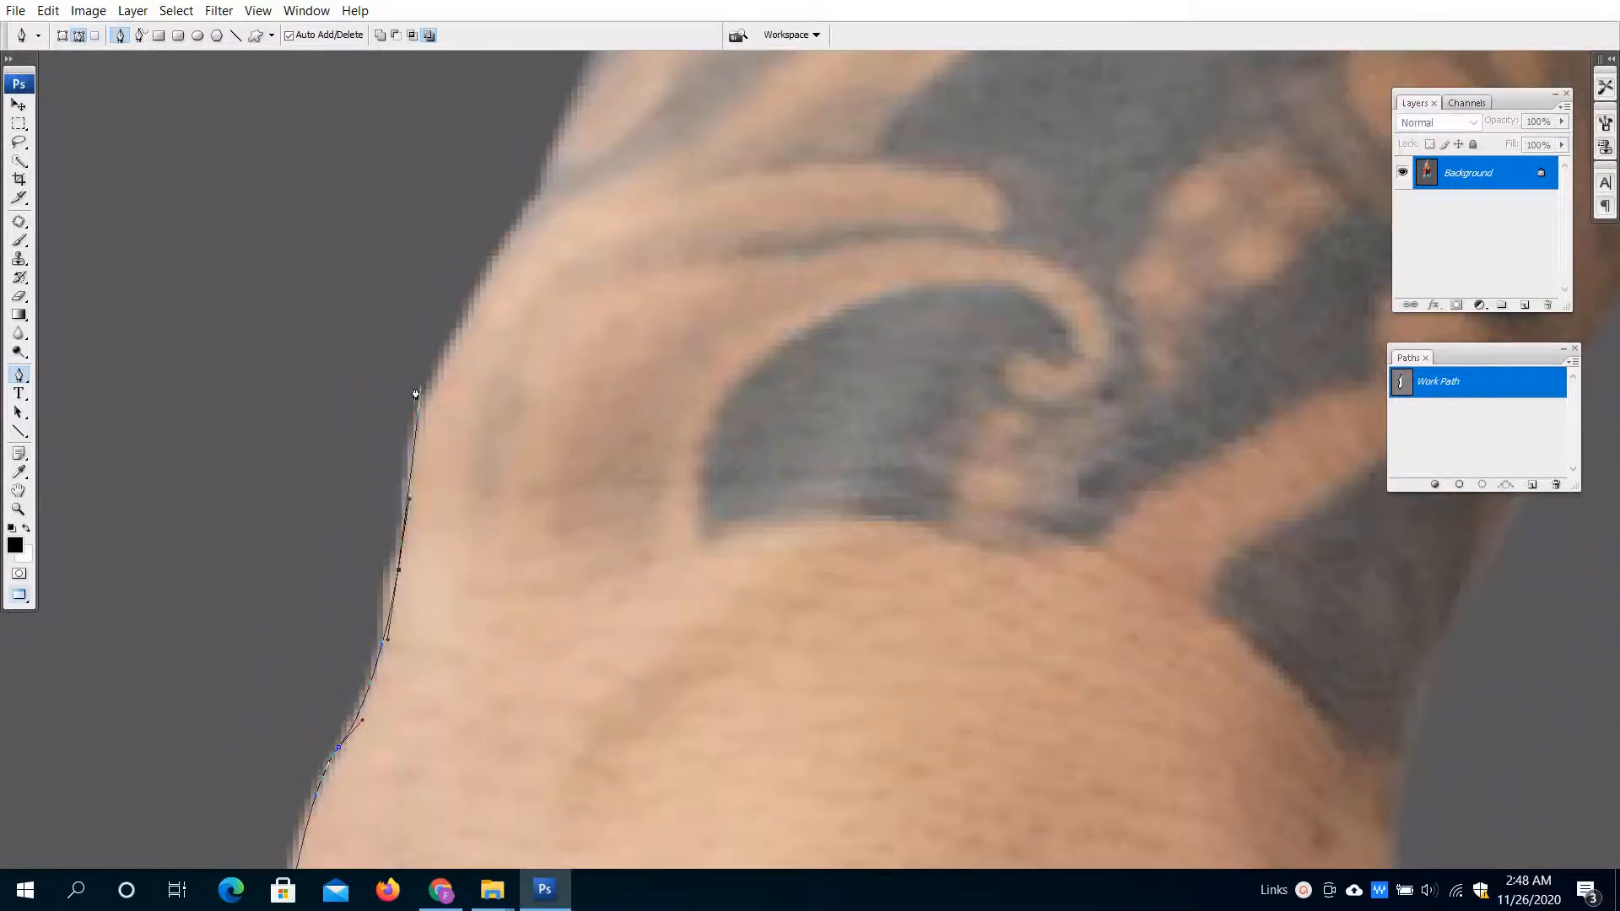
left_click_drag(441, 368, 465, 331)
left_click_drag(490, 269, 318, 765)
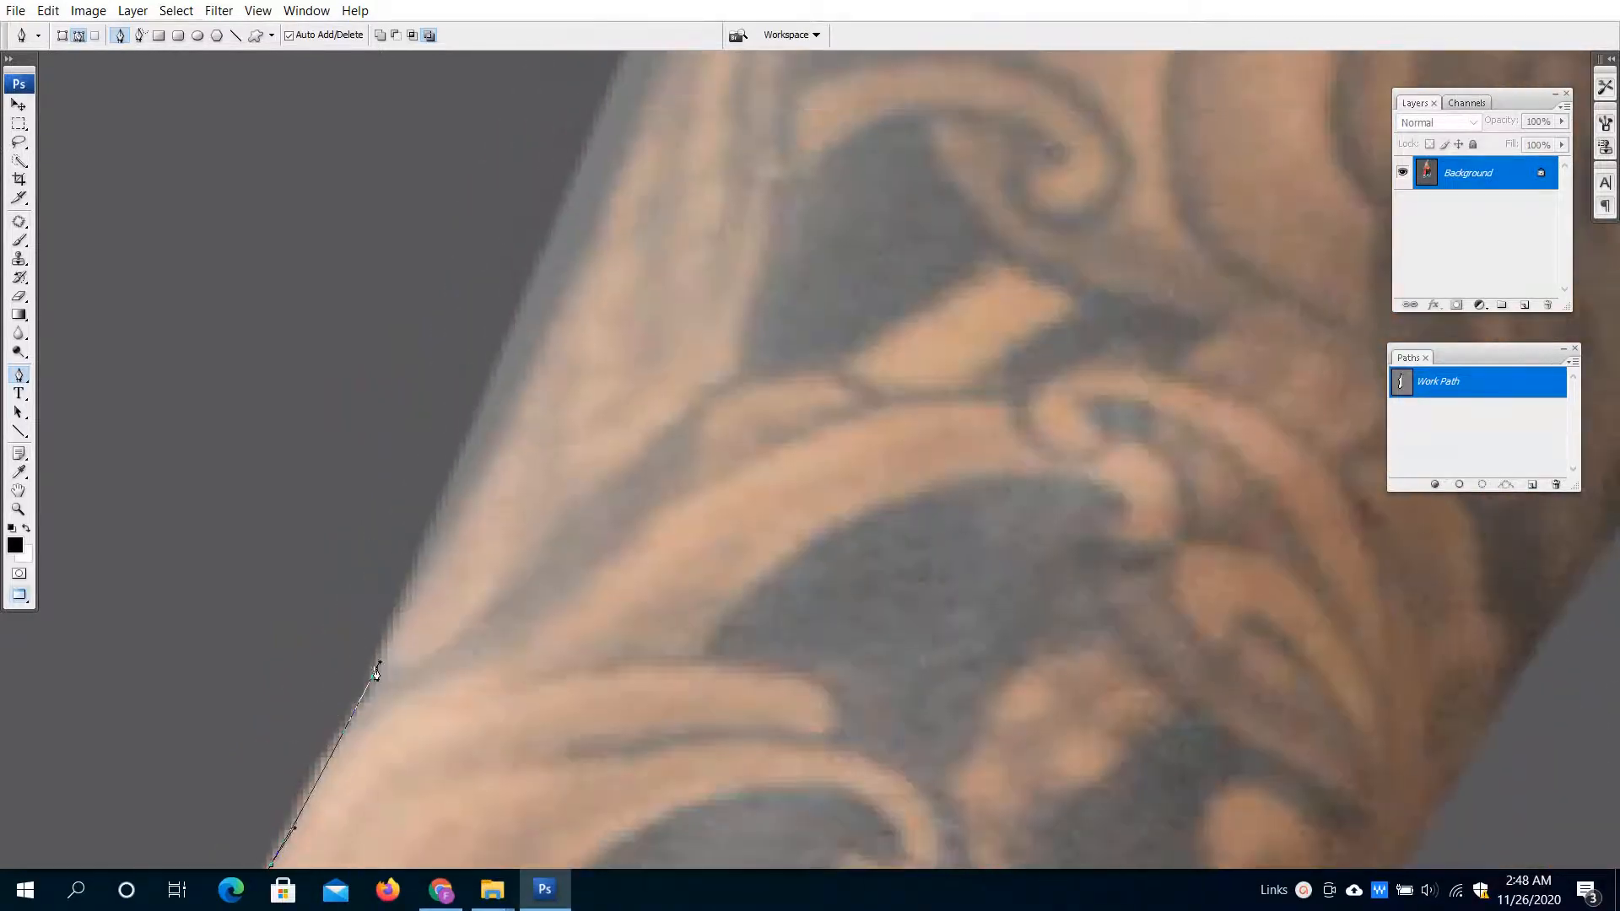
- Trace the left edge of the tattooed forearm with the path up to the image's top border
left_click_drag(379, 670, 396, 618)
left_click_drag(481, 391, 363, 585)
left_click_drag(496, 301, 527, 230)
scroll(521, 240, "down", 2)
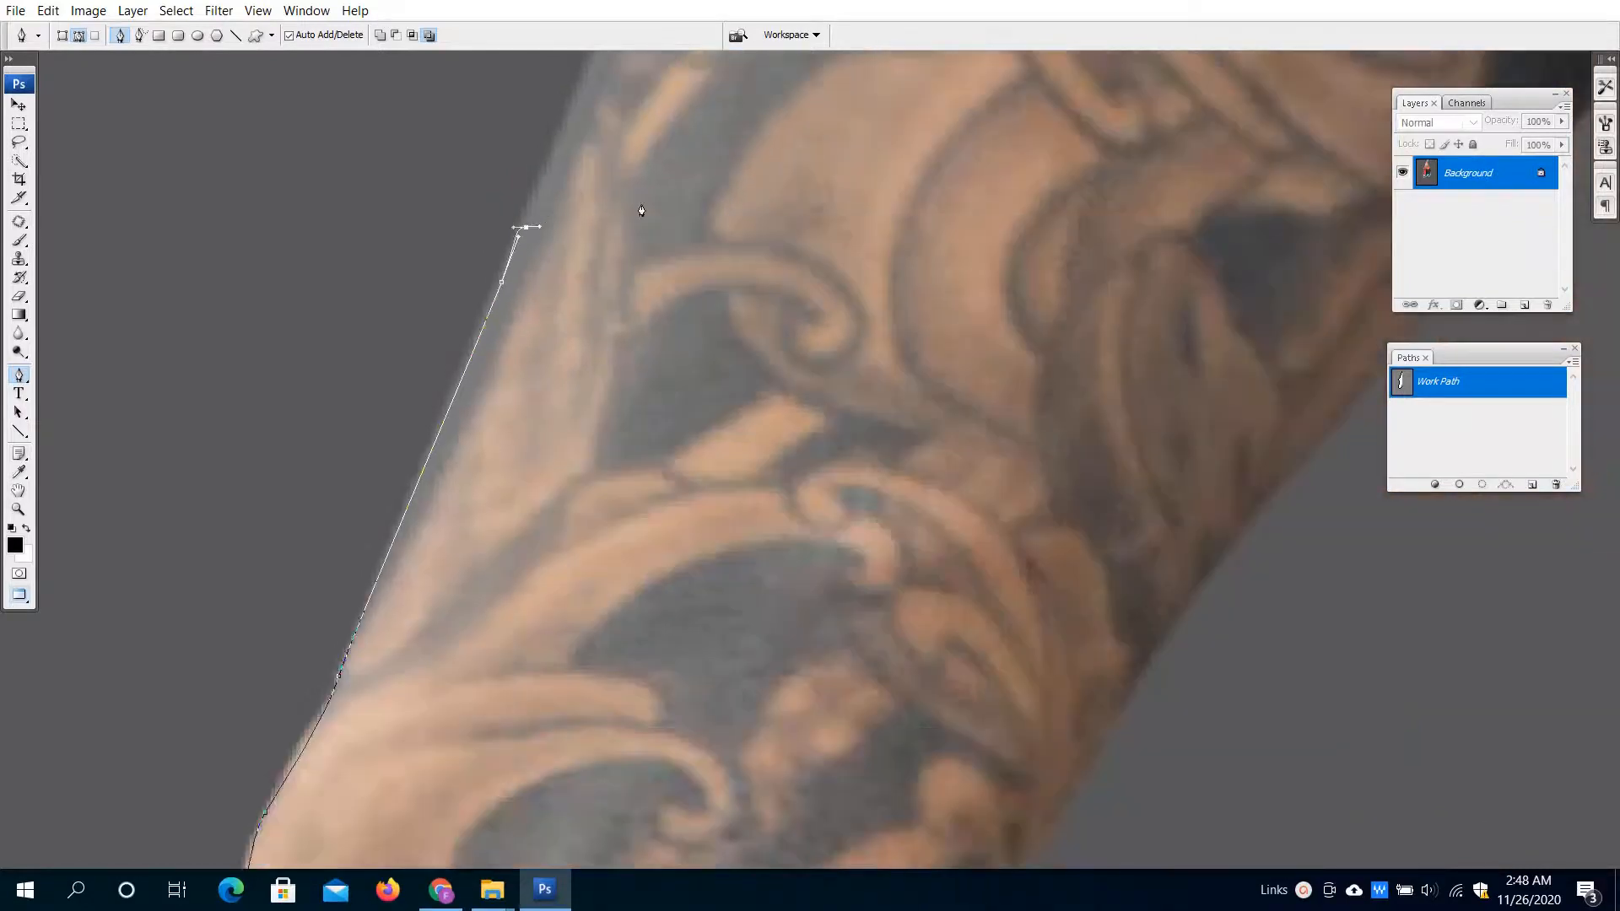
left_click_drag(570, 179, 452, 459)
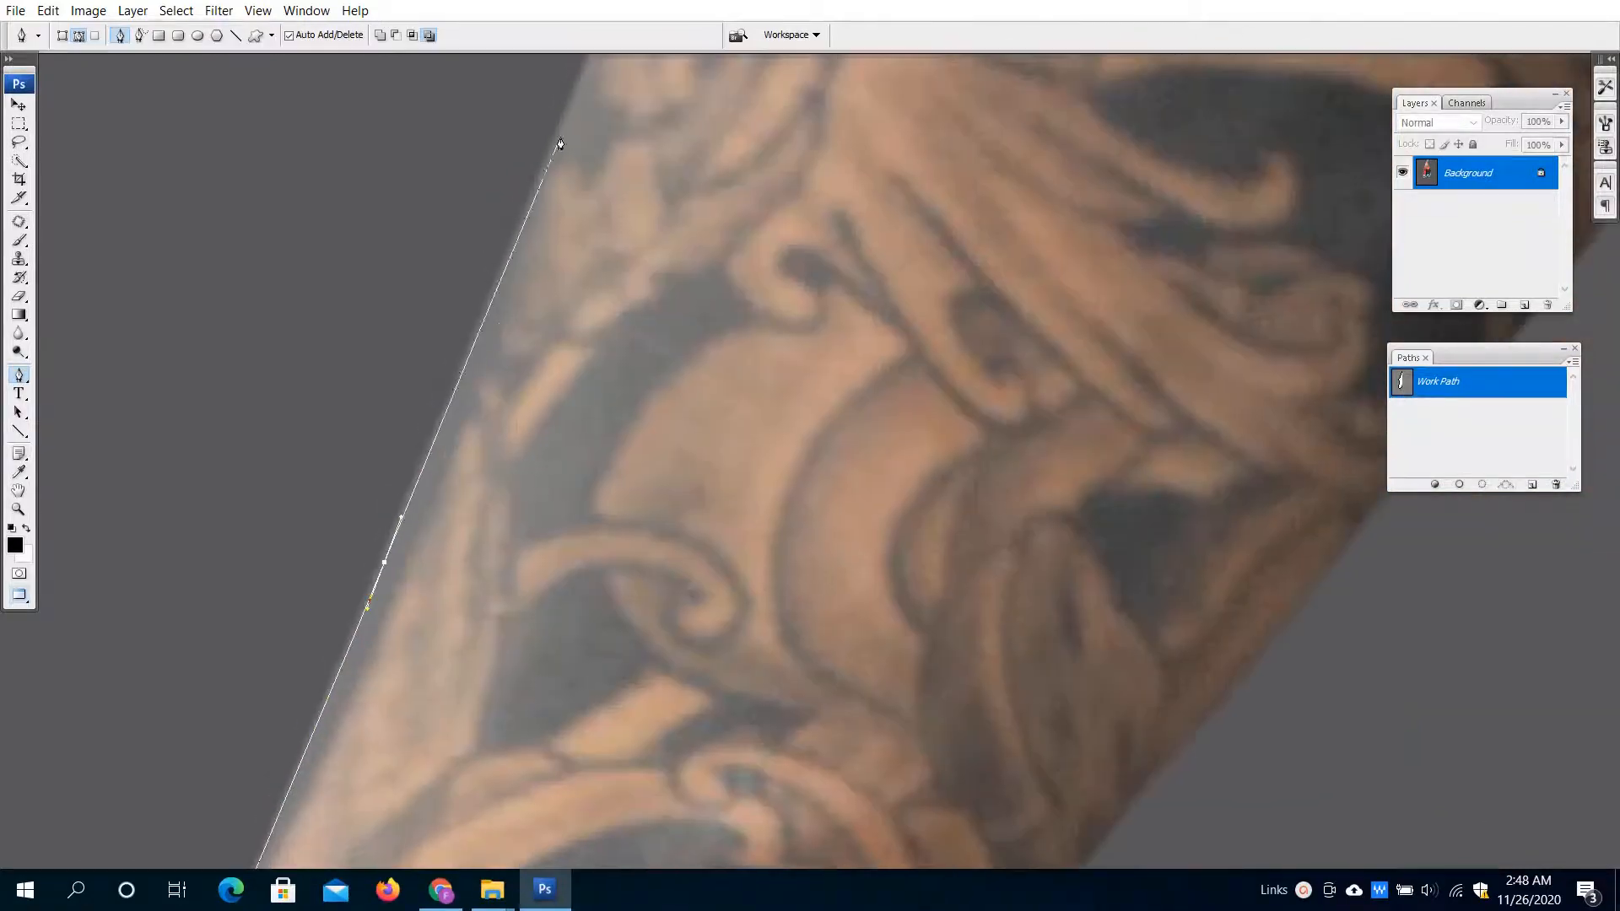
left_click_drag(529, 200, 535, 391)
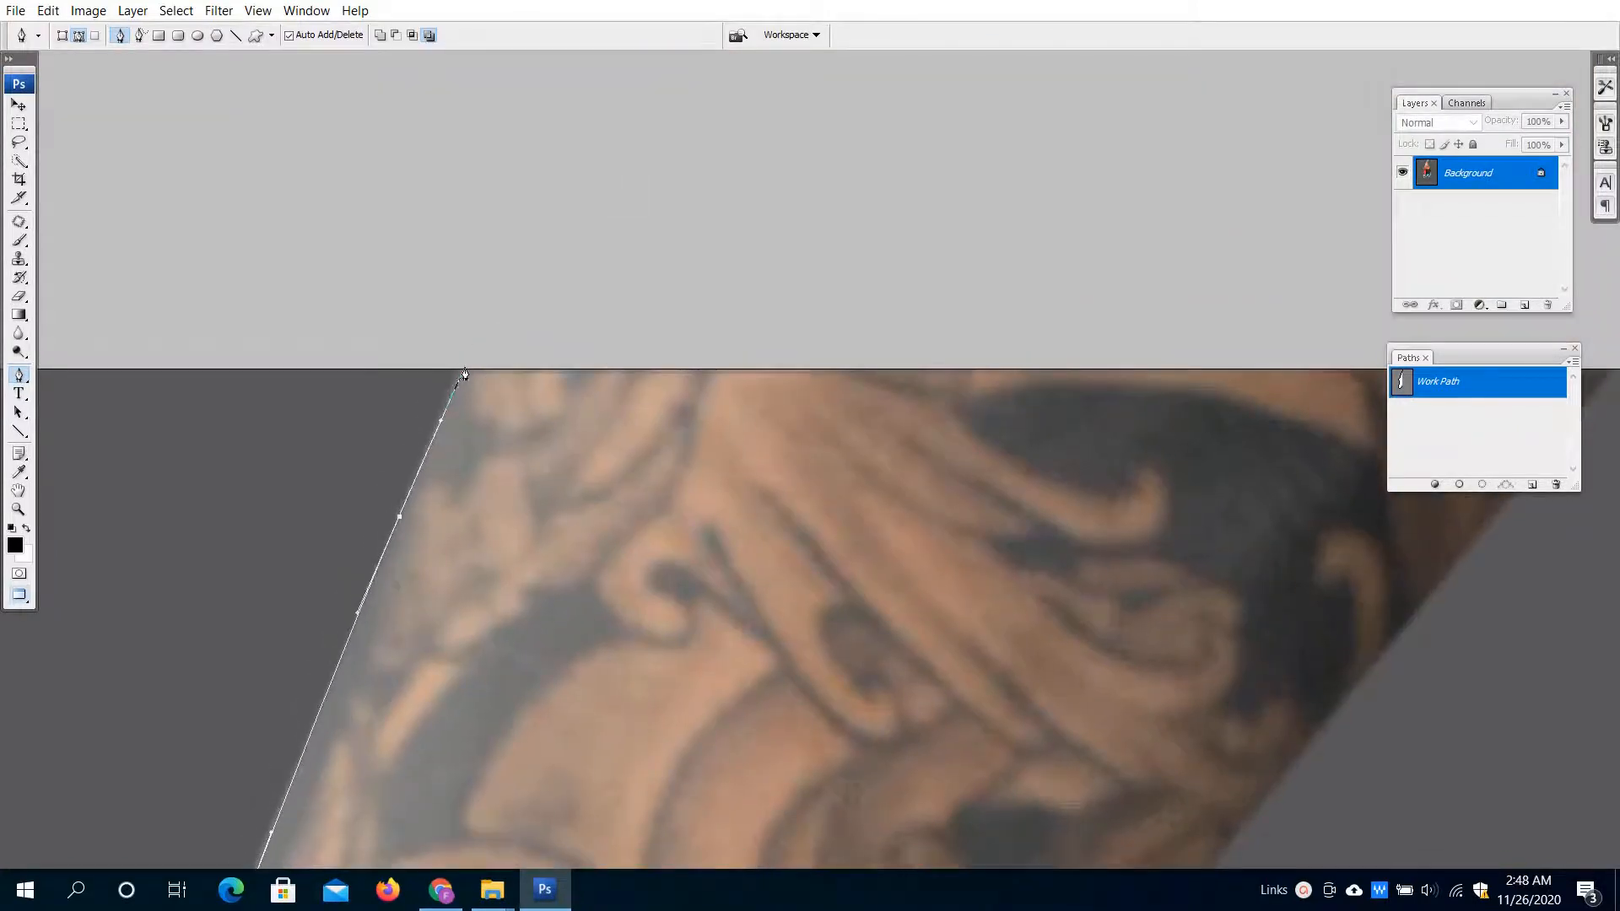
- Run the path along the image's top border across the forearm to its right edge
left_click_drag(649, 311, 8, 373)
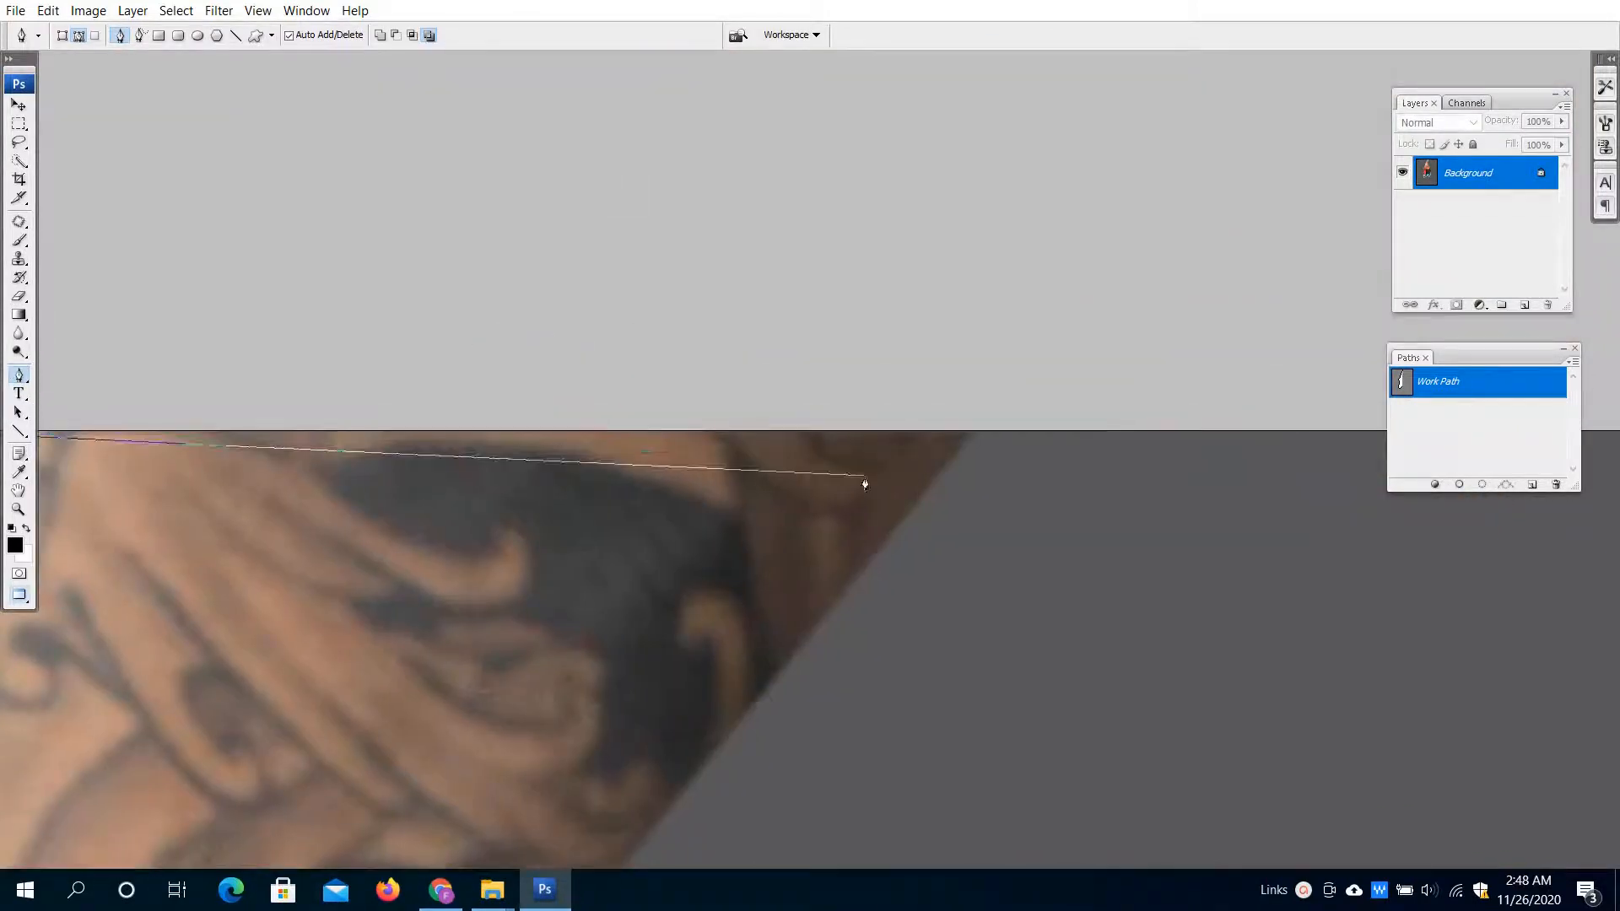
left_click(977, 431)
left_click_drag(937, 465, 1004, 313)
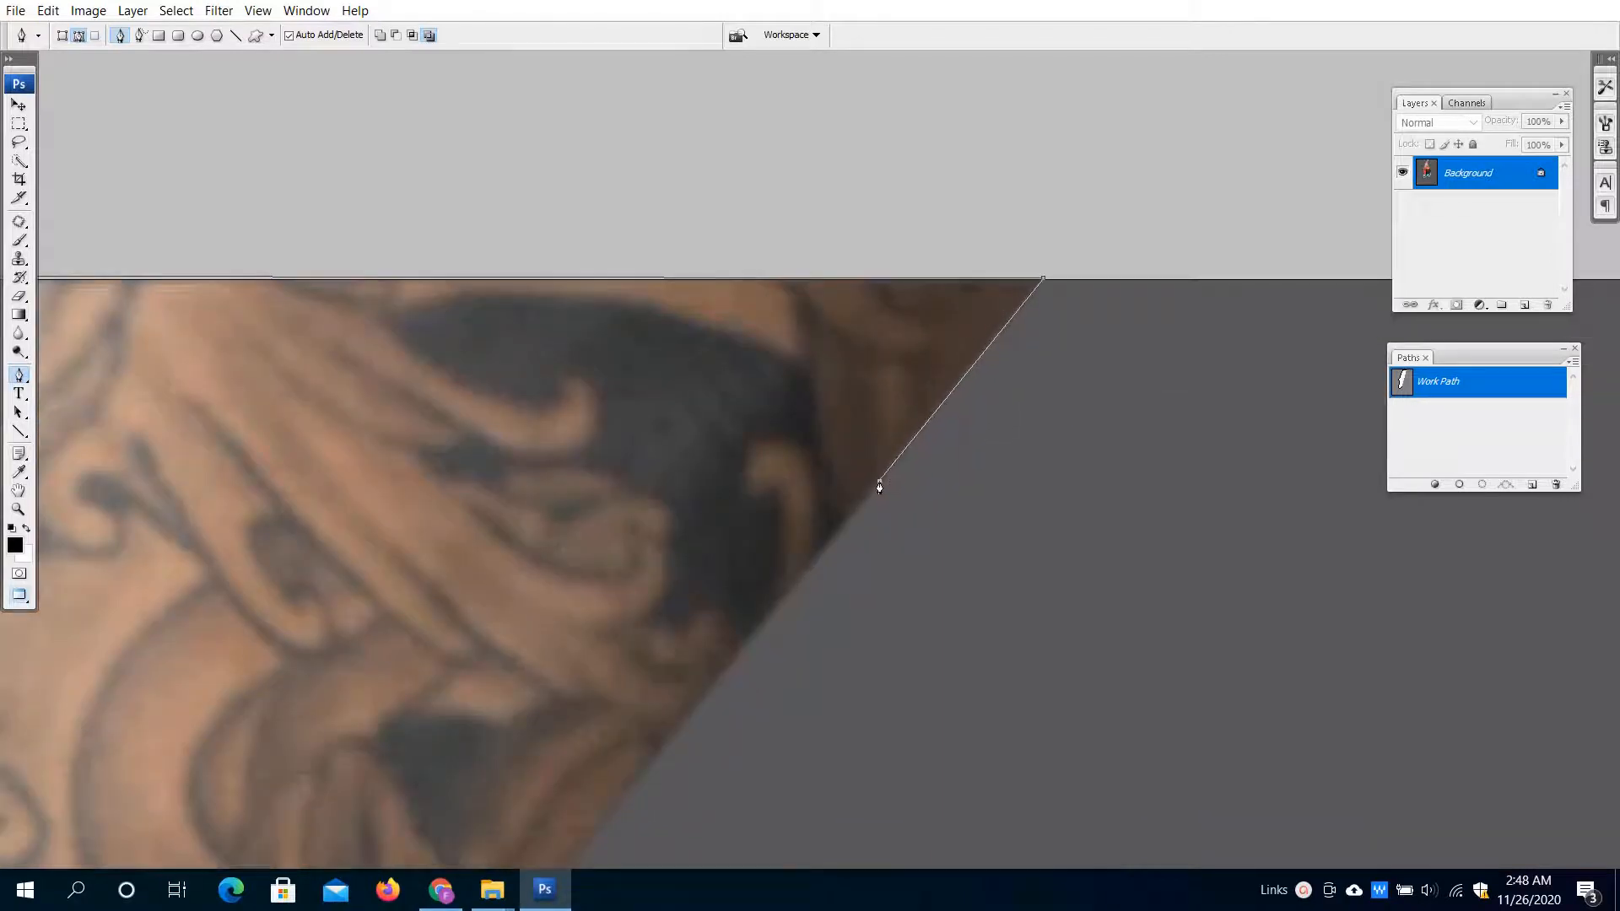
- Trace the right edge of the tattooed forearm downward with curved path segments
left_click_drag(879, 482, 824, 550)
left_click_drag(650, 628, 798, 184)
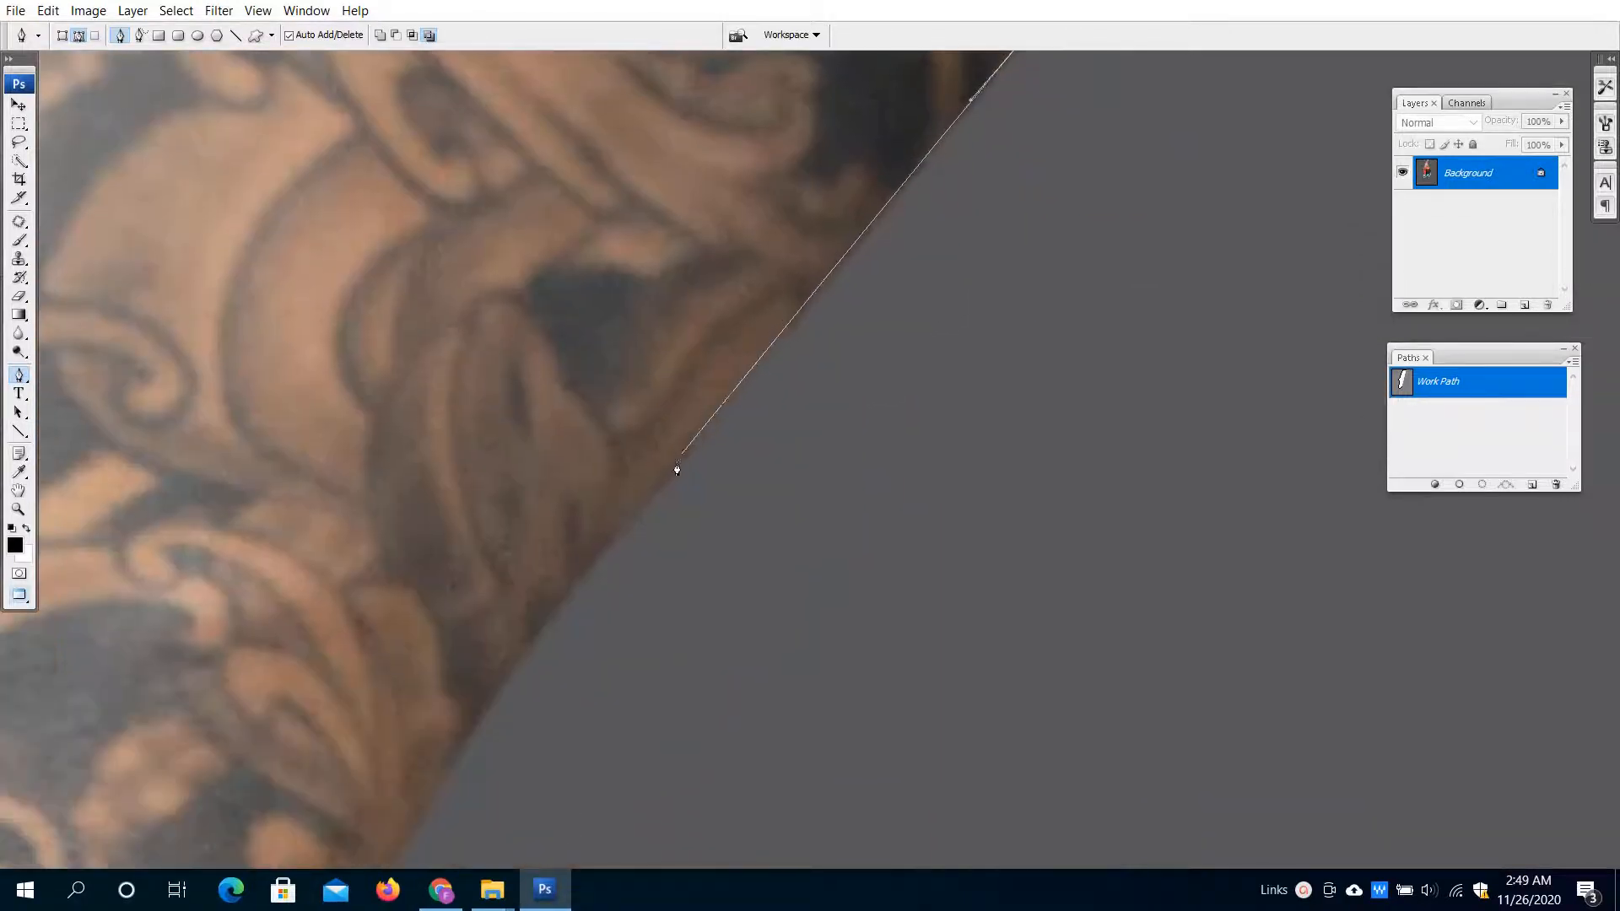
left_click_drag(667, 471, 597, 547)
left_click_drag(522, 639, 712, 352)
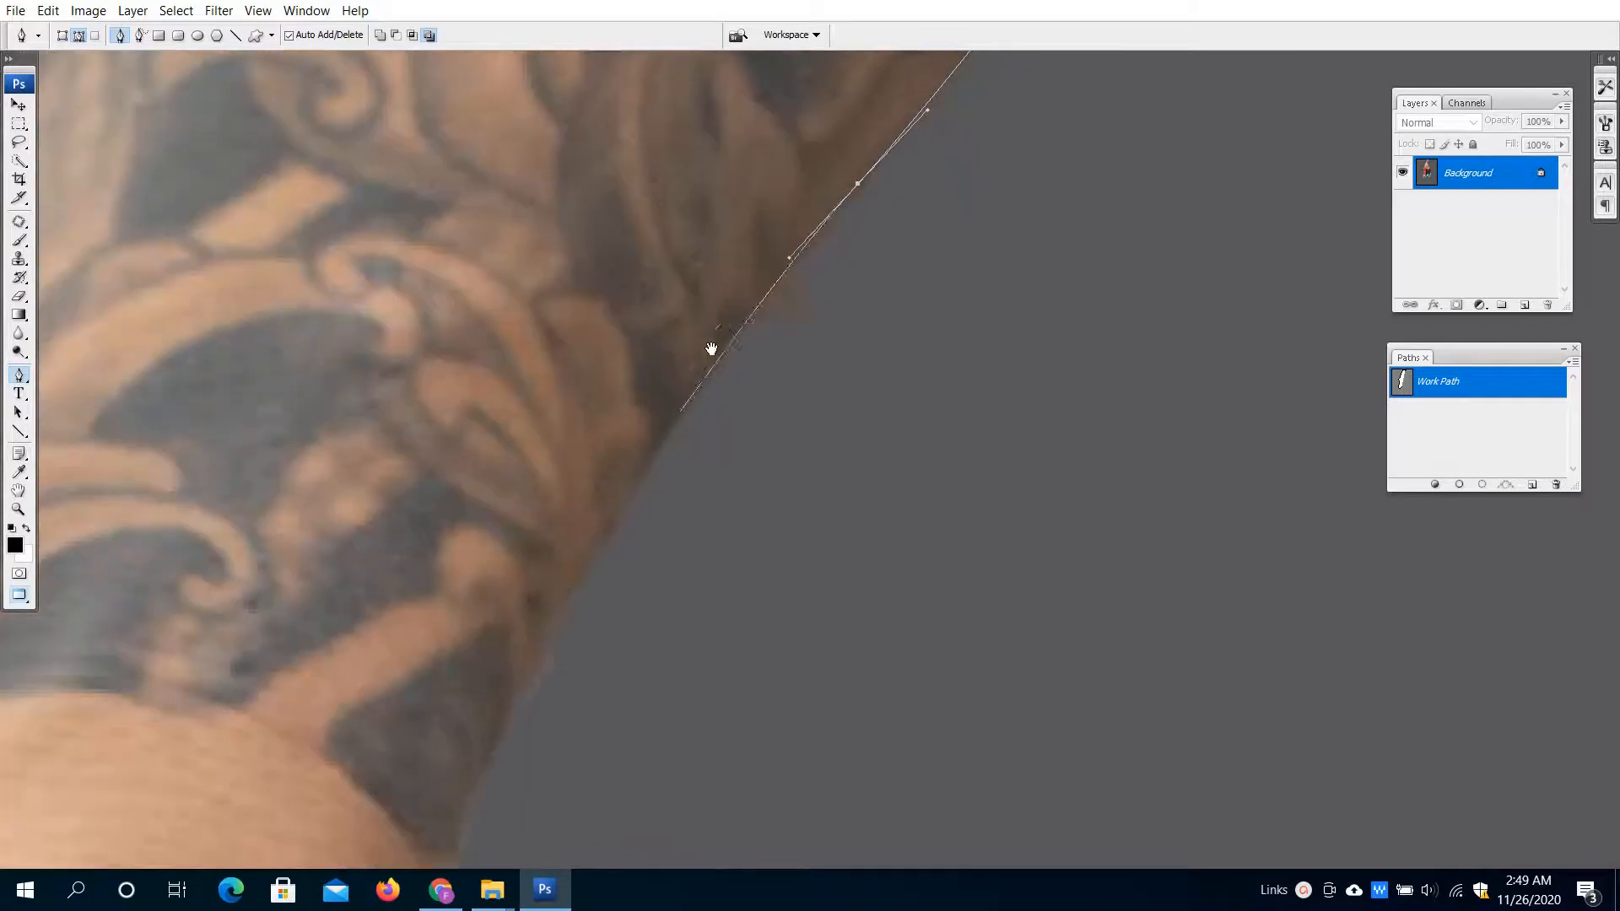
left_click_drag(626, 500, 571, 594)
left_click_drag(512, 670, 649, 391)
scroll(664, 377, "up", 2)
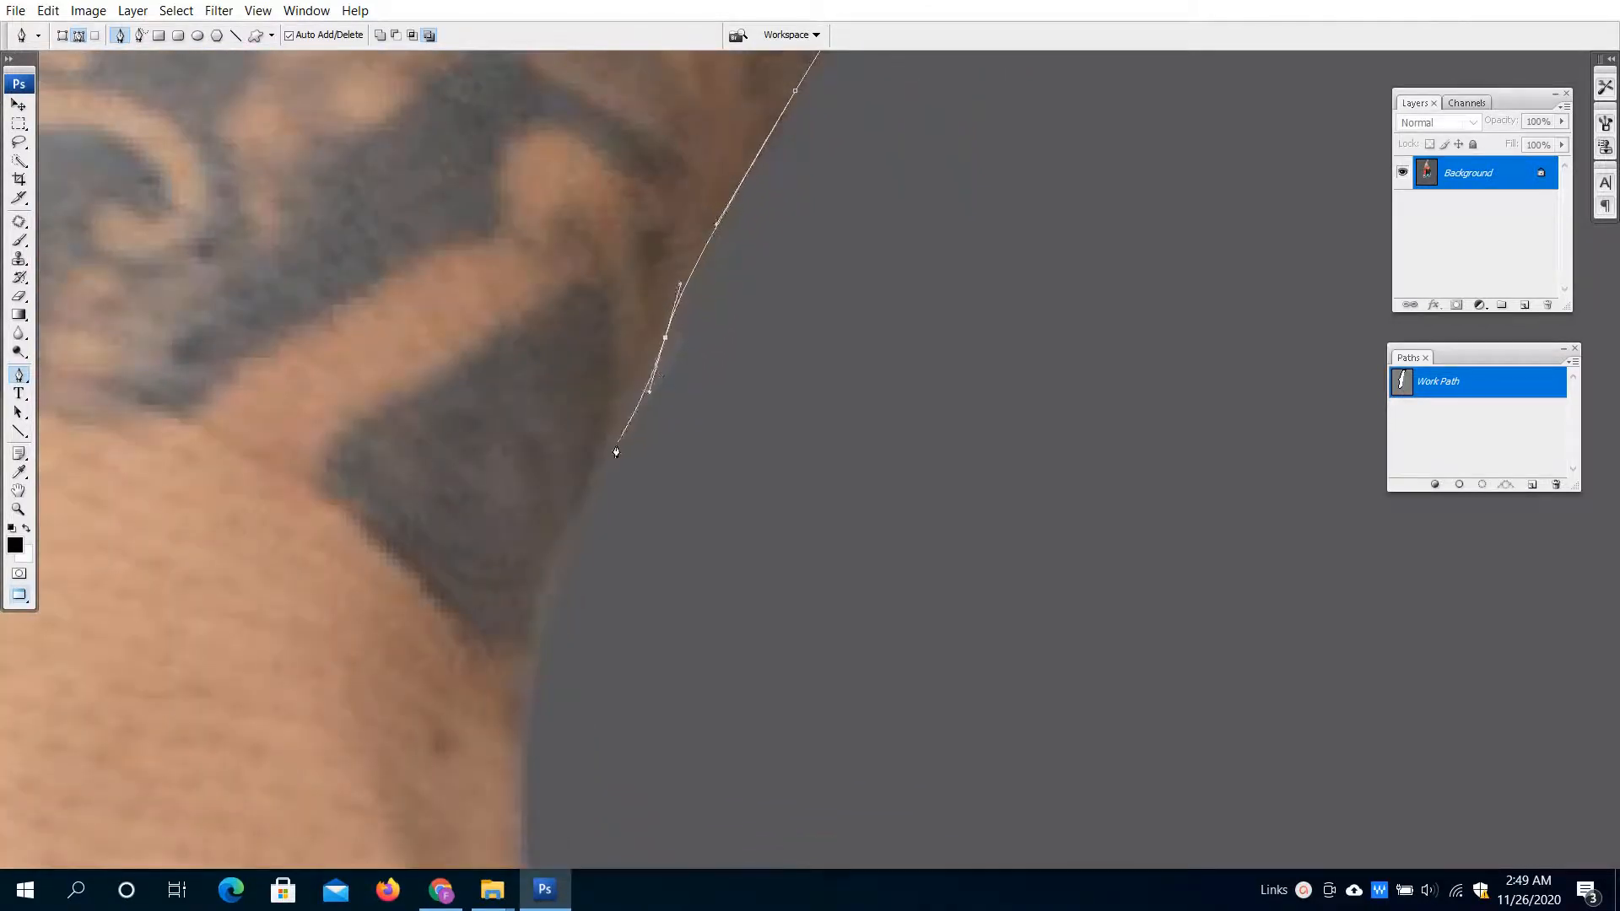
- Continue the path past the end of the tattoo and down the wrist's right edge
left_click_drag(607, 465, 534, 533)
key("ctrl+z")
key("Left")
key("Left")
key("Left")
scroll(535, 572, "down", 3)
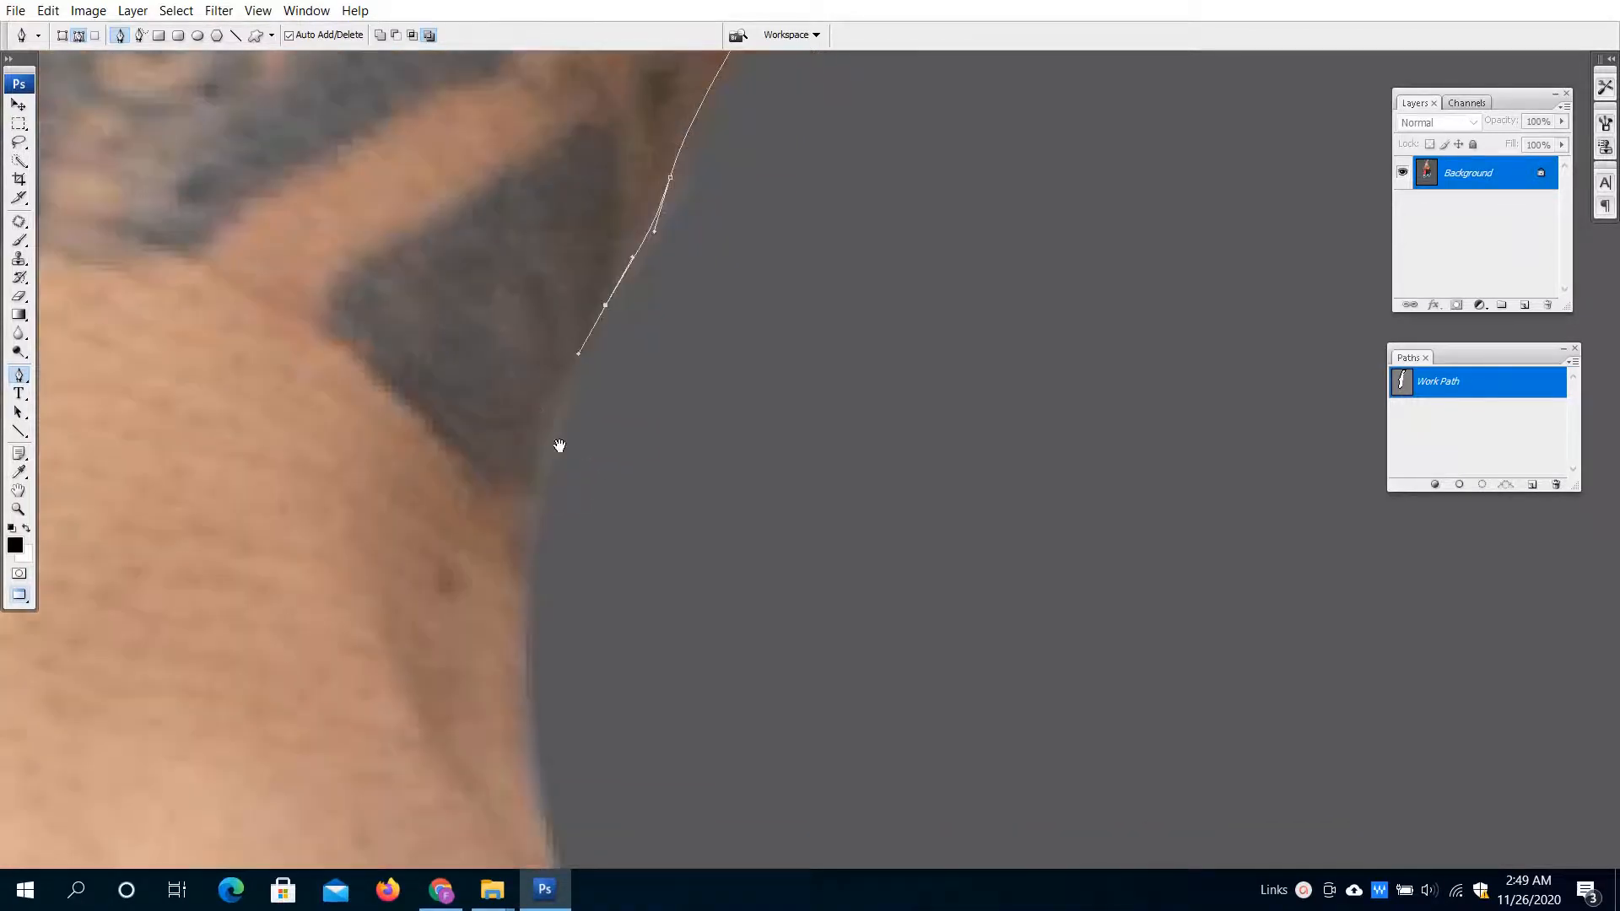
scroll(506, 614, "down", 5)
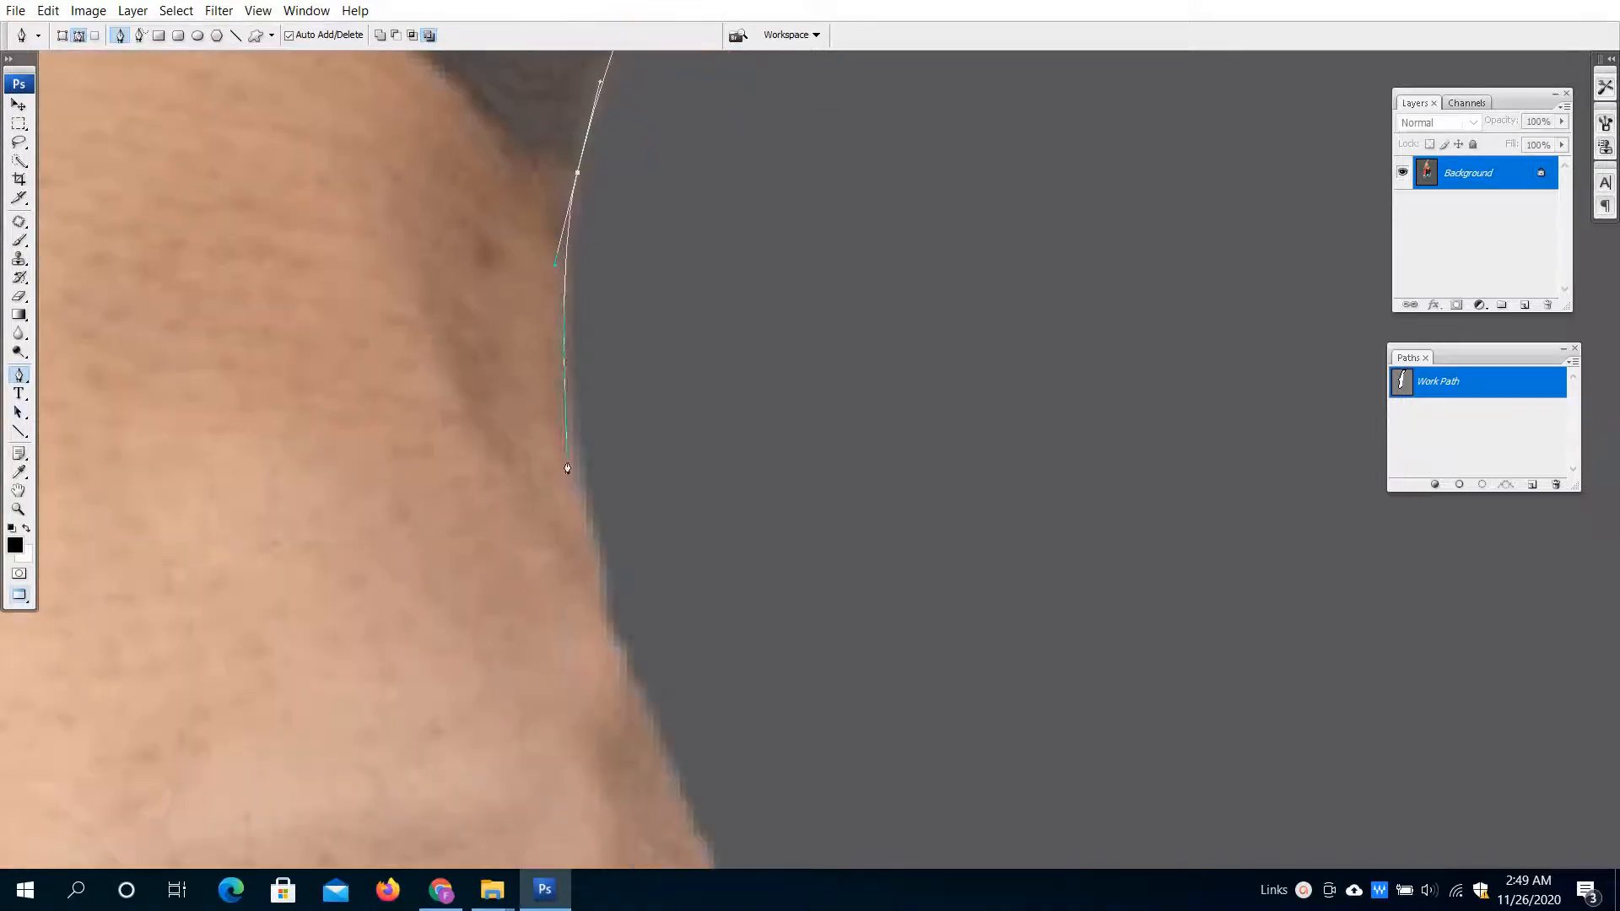
left_click_drag(581, 489, 588, 541)
left_click_drag(602, 617, 564, 340)
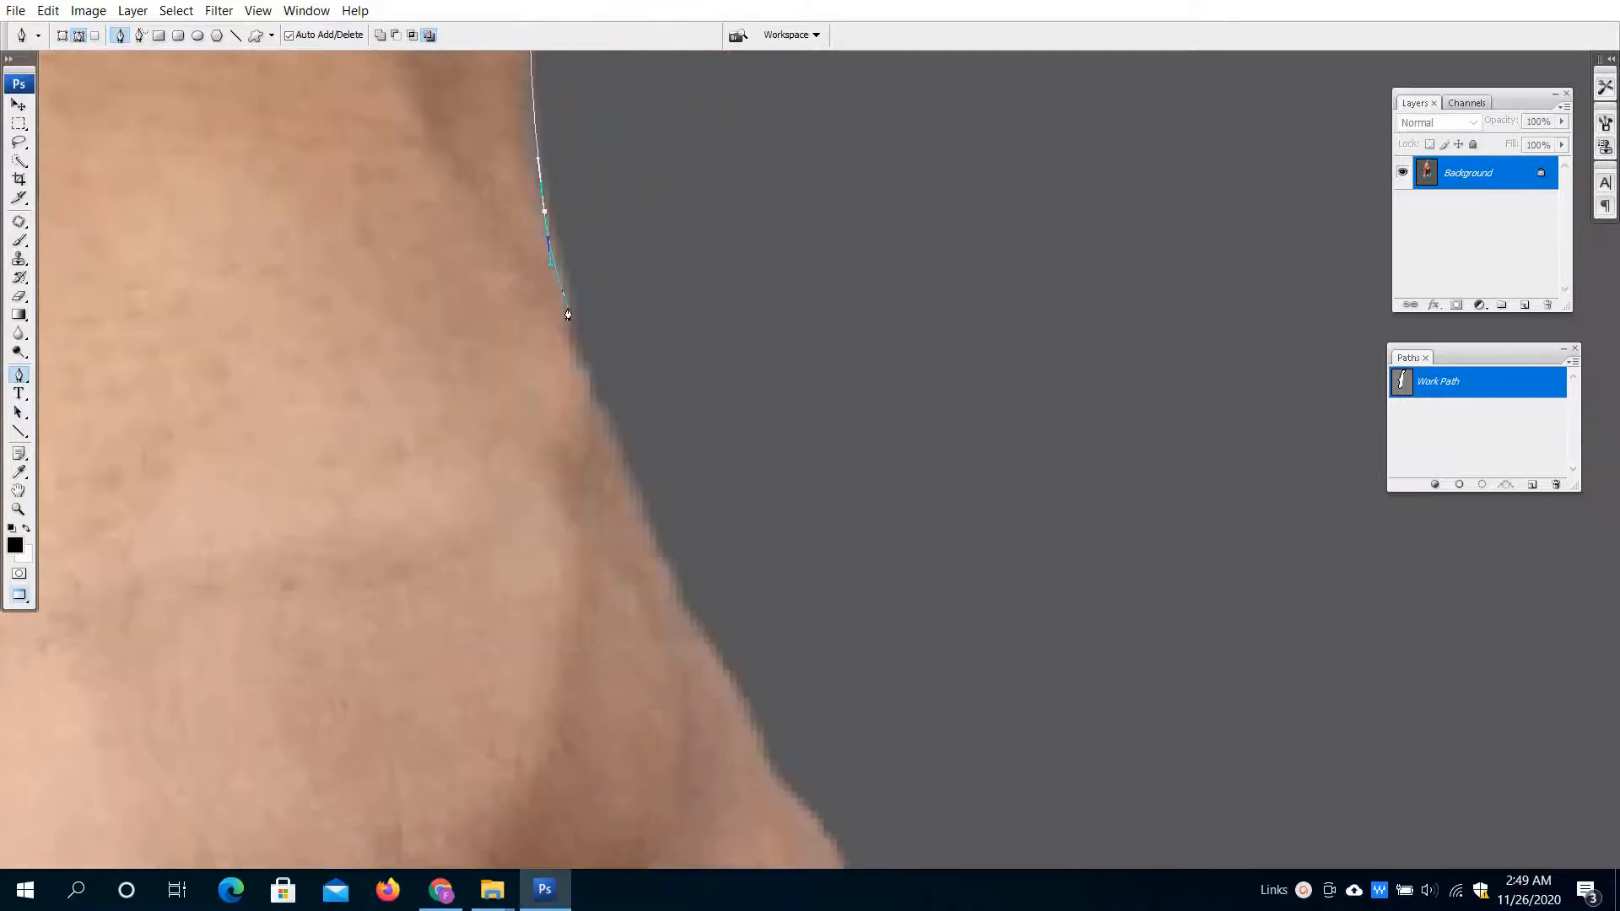
- Trace the right side of the hand from the wrist down to the base of the thumb
left_click_drag(672, 678, 561, 396)
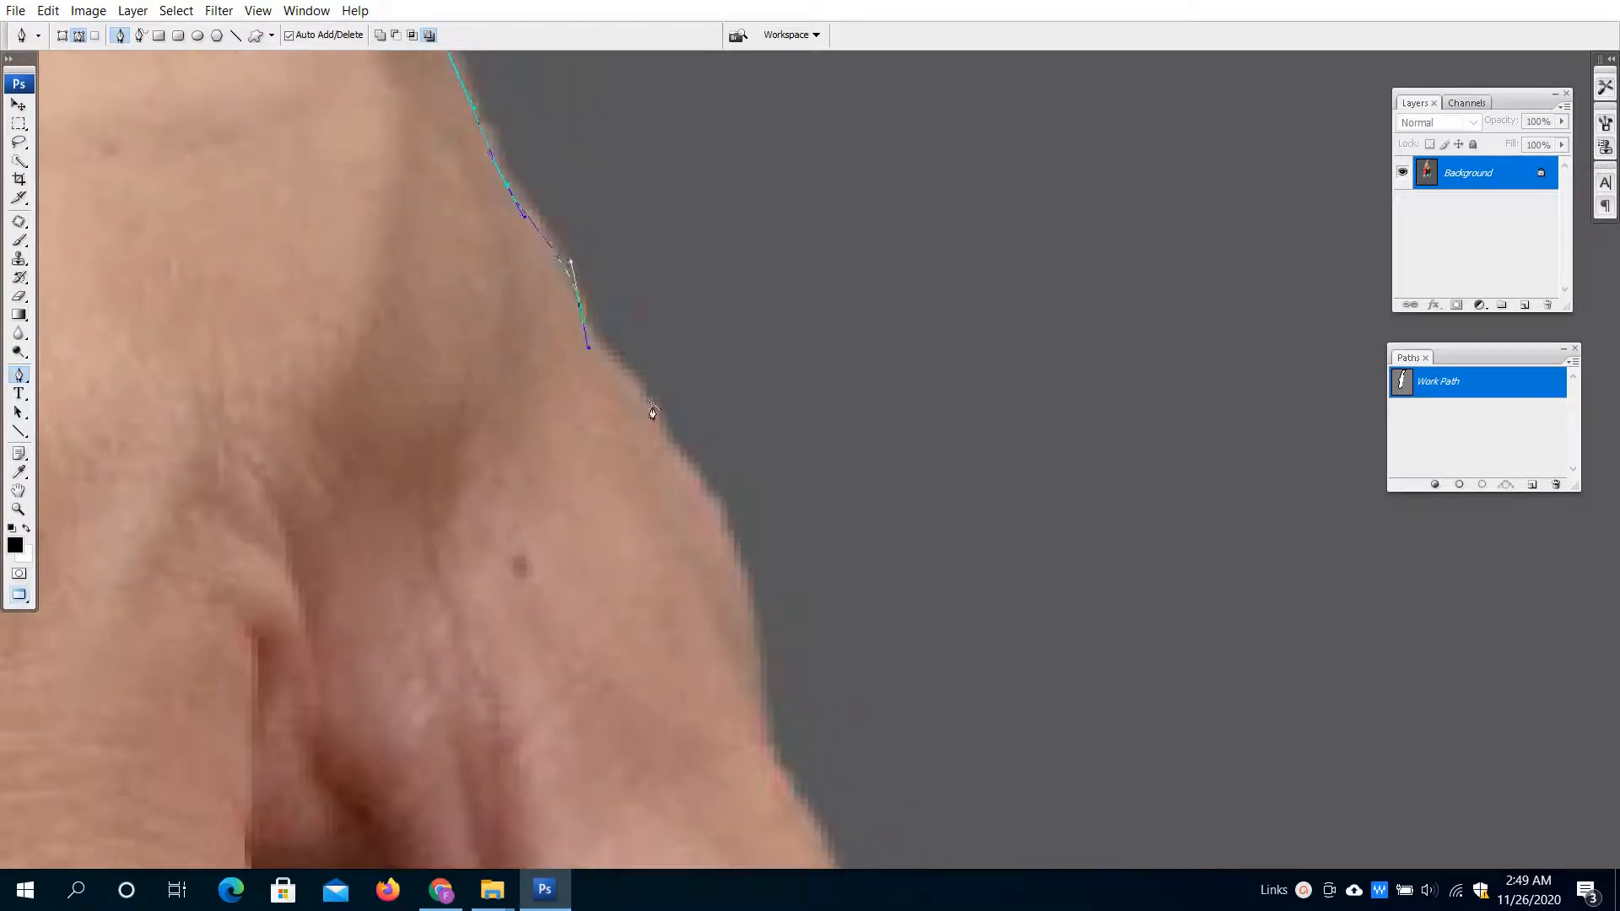
left_click_drag(664, 416, 675, 447)
key("ctrl+z")
left_click_drag(722, 506, 645, 402)
left_click_drag(642, 550, 628, 317)
left_click_drag(673, 368, 473, 152)
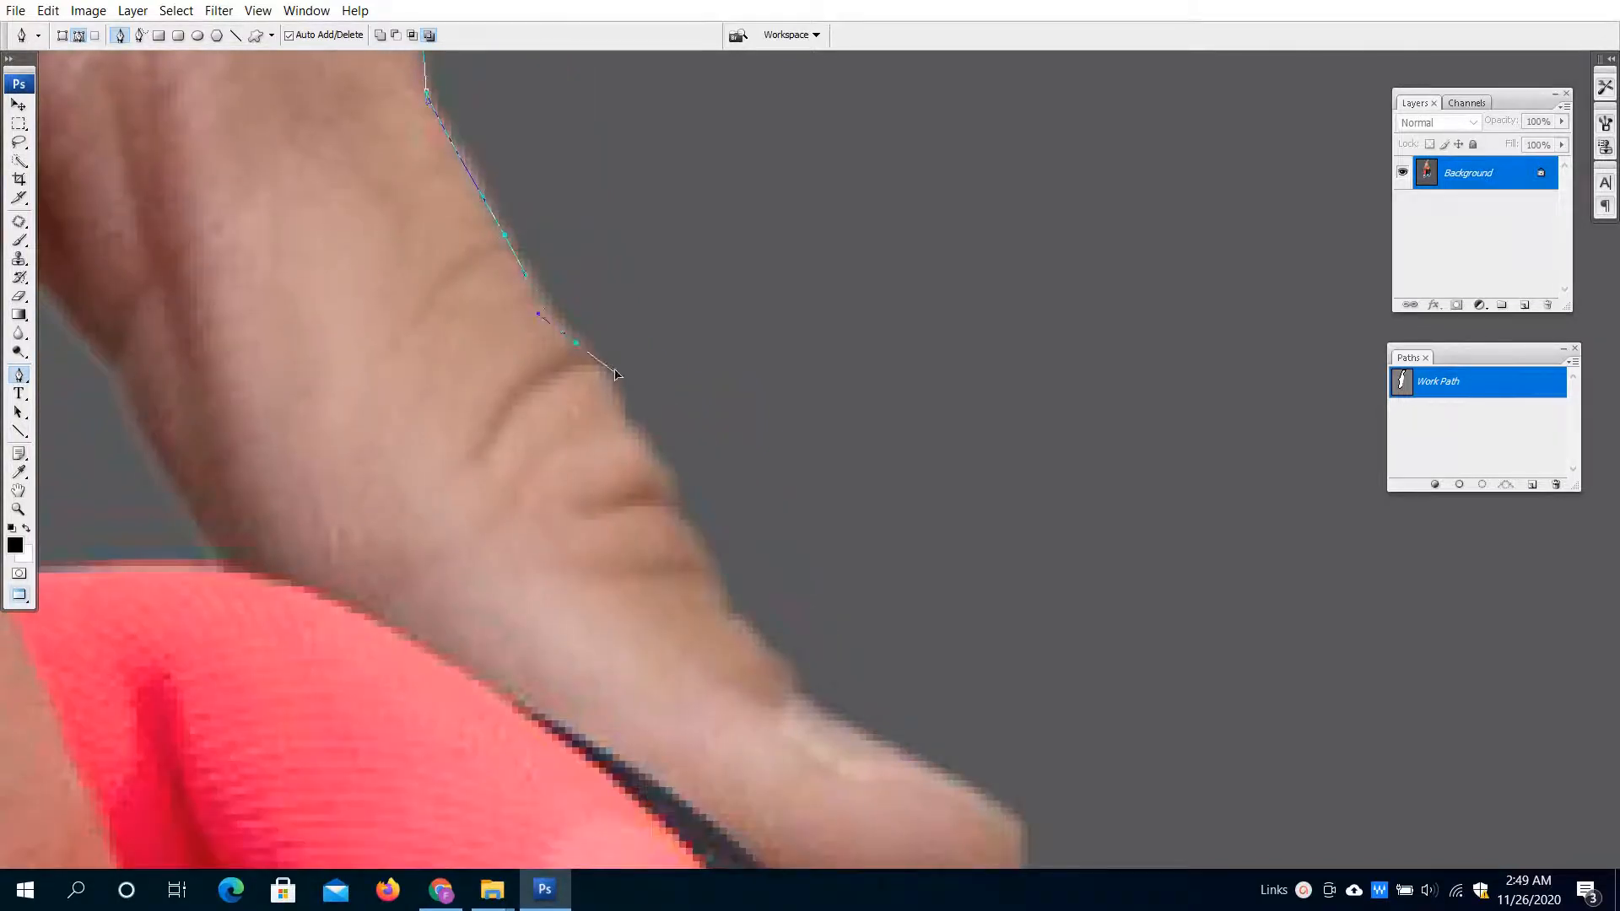
- Trace the thumb's creased outer edge and around its tip to where it meets the sneaker's collar
left_click_drag(615, 371, 633, 433)
left_click_drag(673, 453, 477, 245)
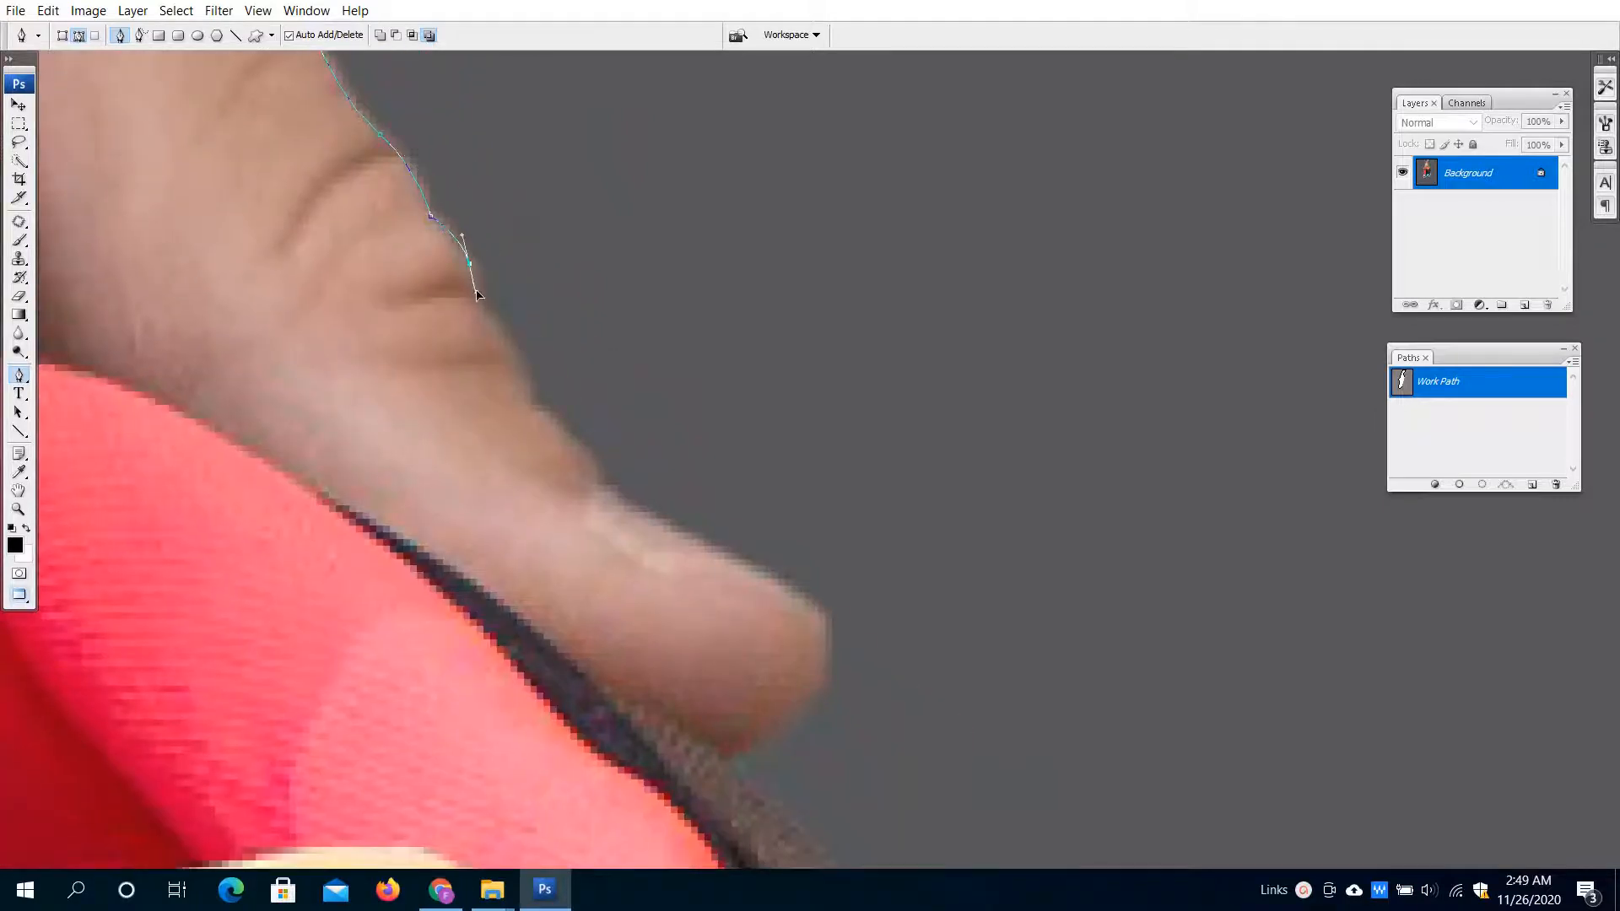
left_click_drag(493, 313, 434, 204)
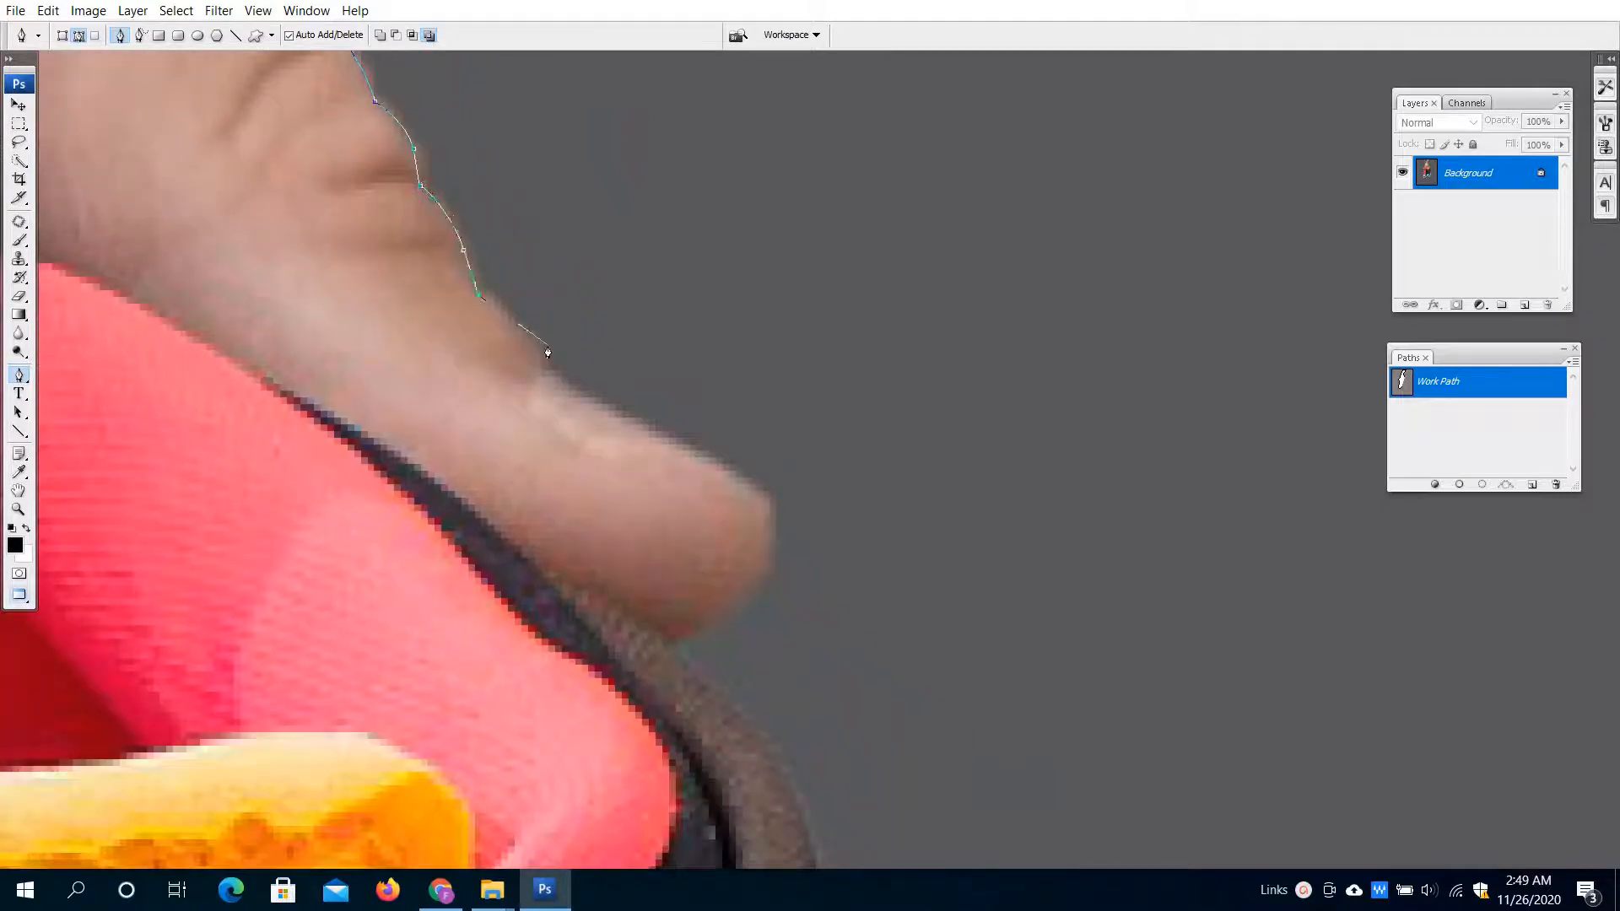
left_click_drag(548, 380, 550, 253)
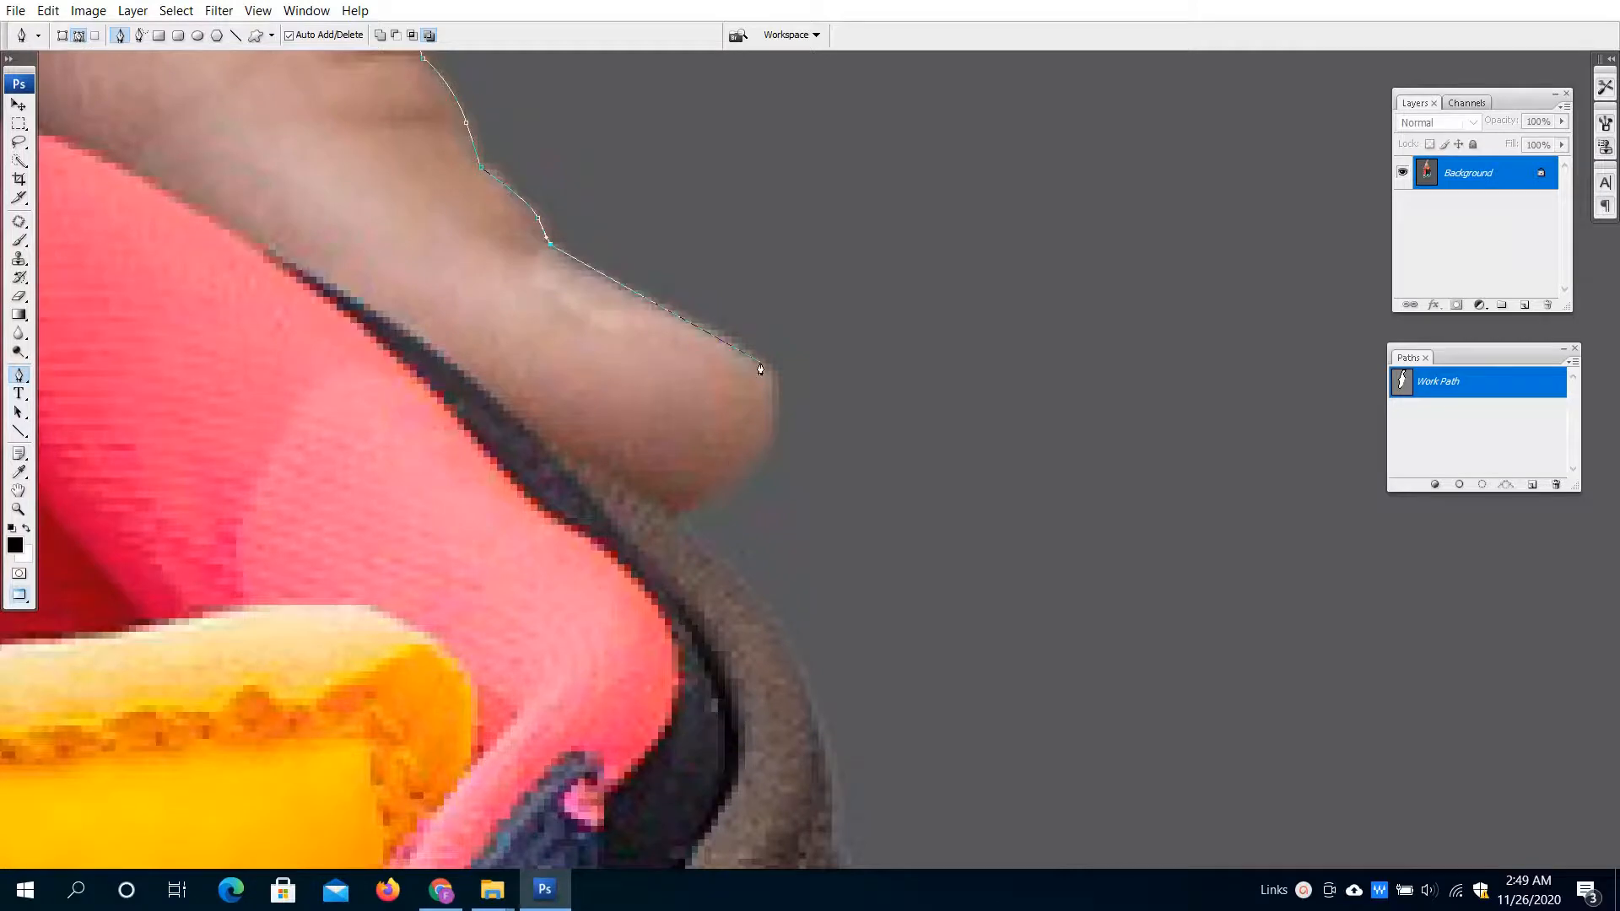
left_click_drag(759, 365, 795, 404)
key("ctrl+z")
left_click_drag(720, 486, 420, 199)
left_click(670, 519)
- Trace the right sneaker's brown collar and side panel down to the tip of the light-green sole
left_click_drag(536, 318, 557, 361)
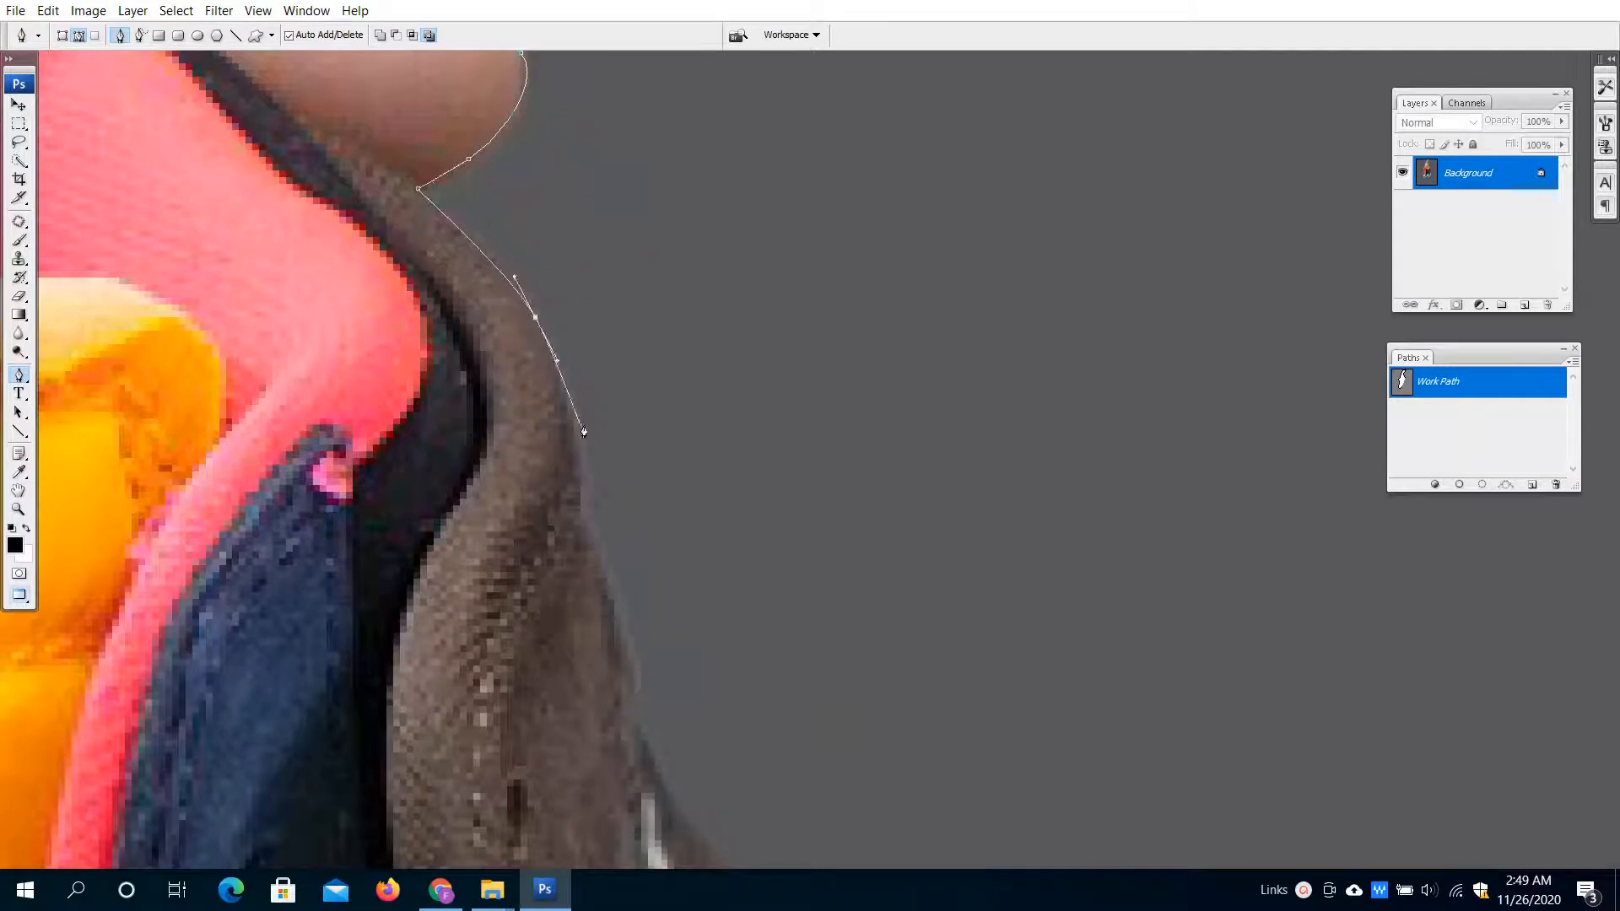
left_click(579, 478)
left_click_drag(580, 513, 578, 526)
left_click_drag(538, 616, 449, 267)
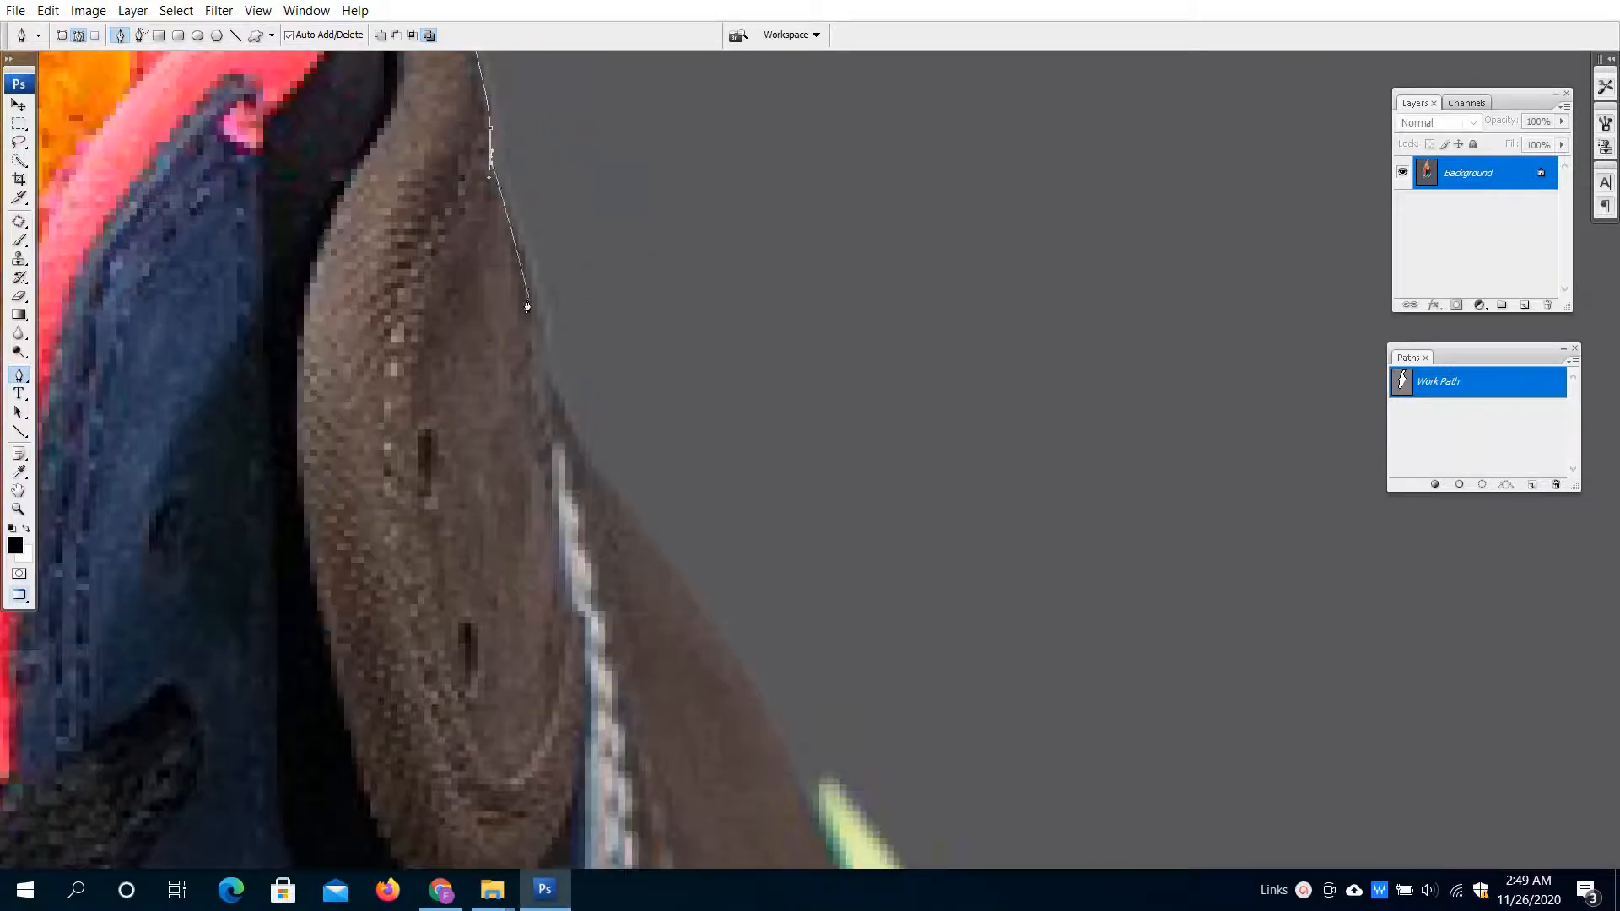
left_click_drag(569, 400, 438, 205)
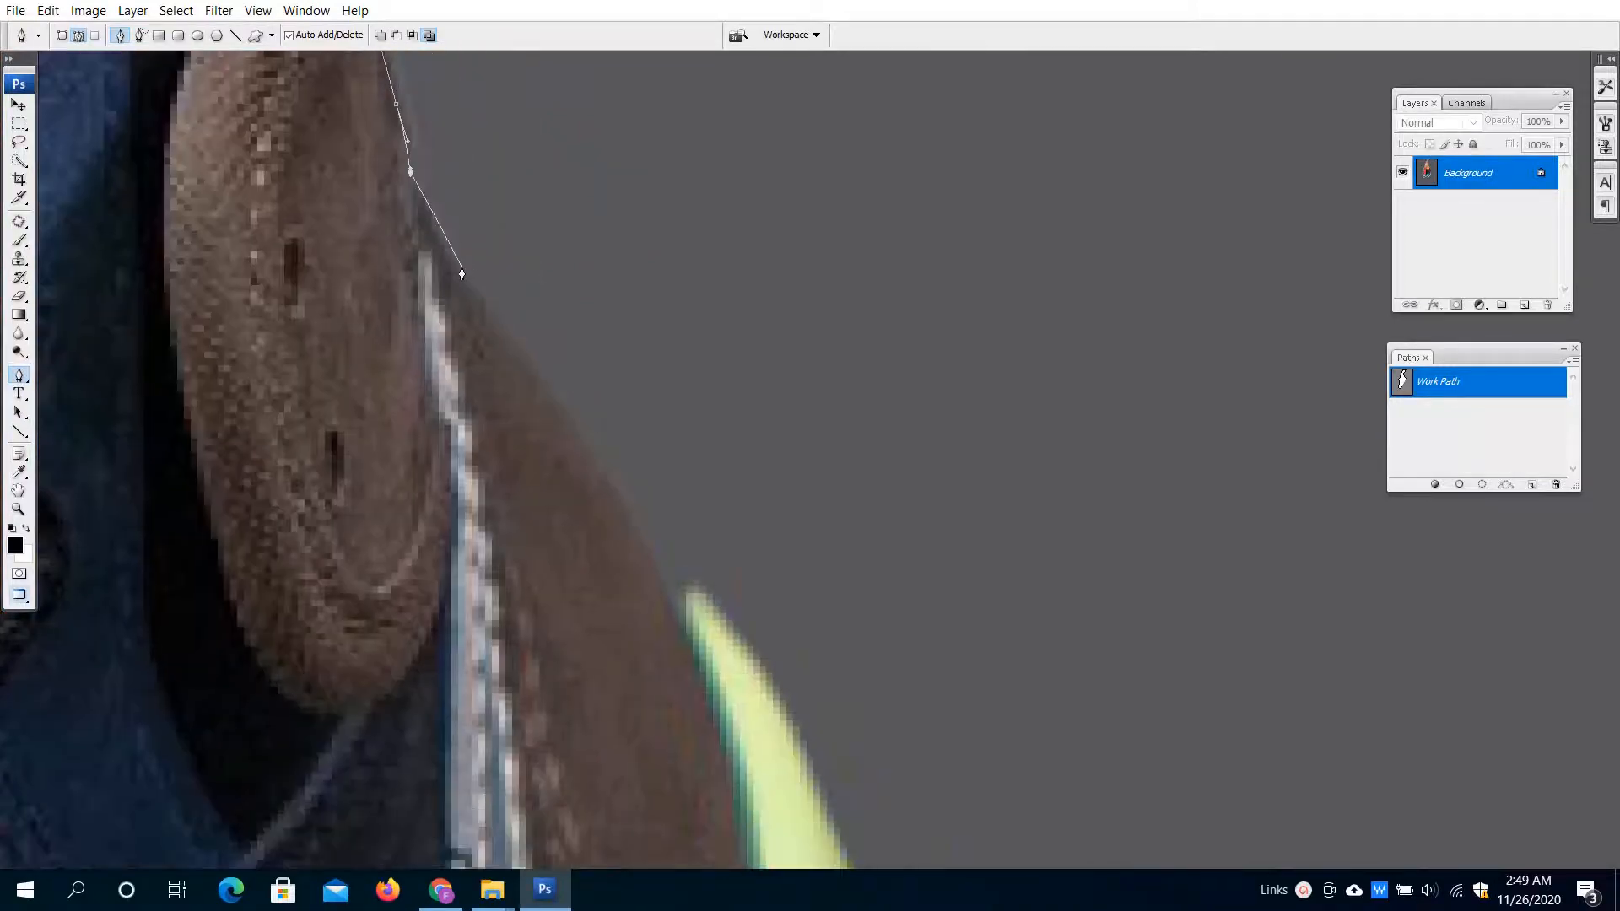
left_click_drag(490, 315, 549, 381)
left_click_drag(643, 559, 531, 361)
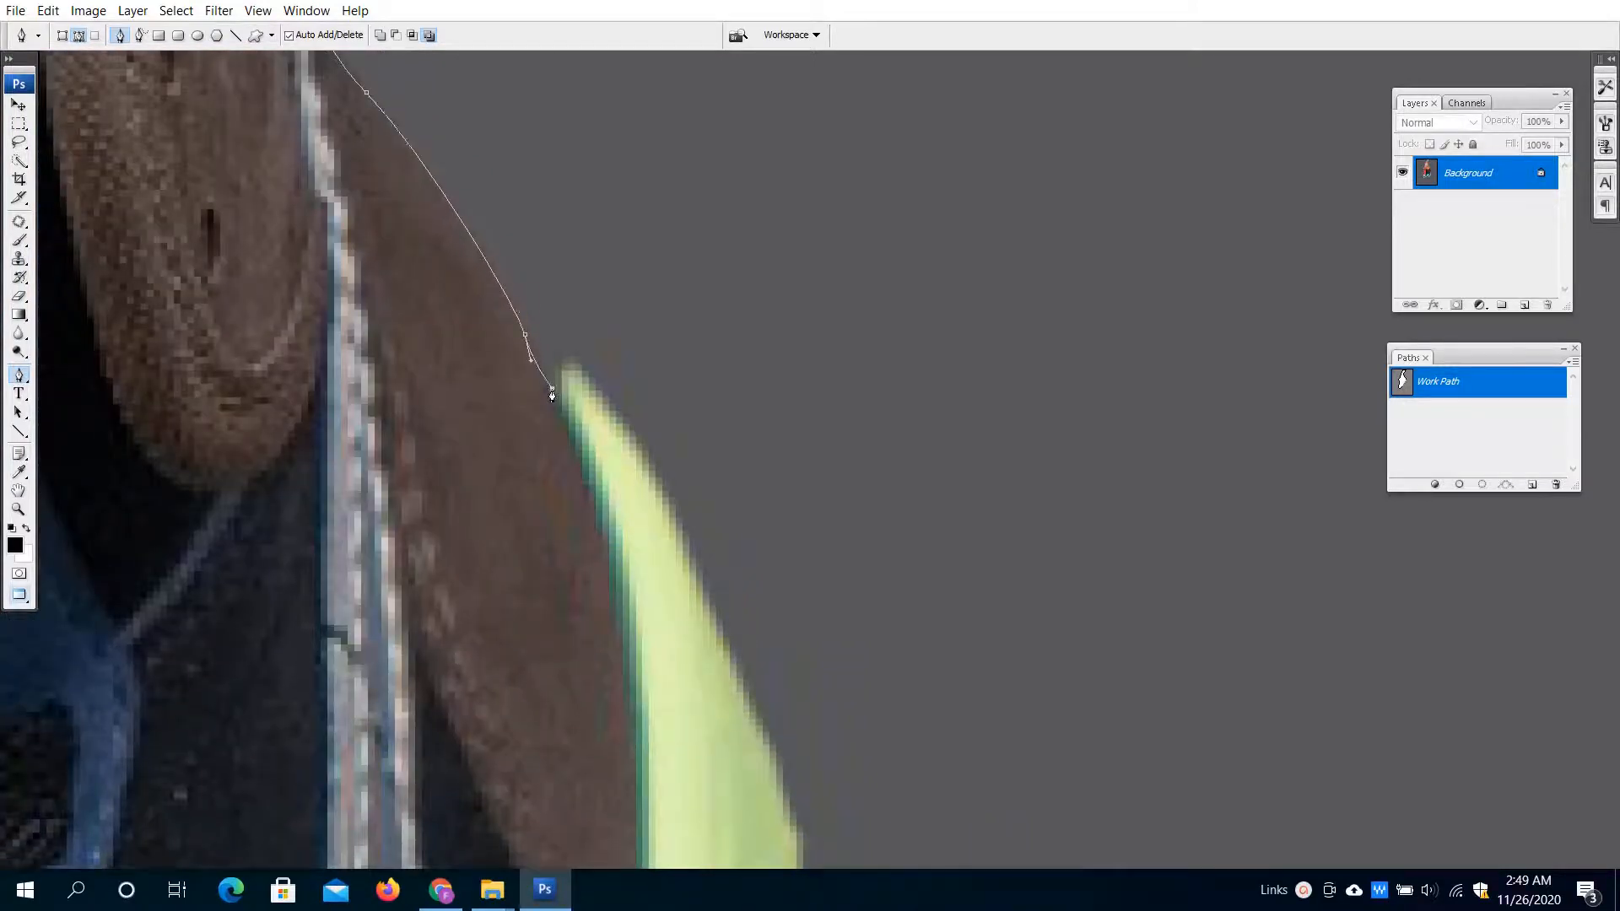
- Trace the upper outer edge of the right sneaker's light-green sole, following its outward curve
left_click_drag(623, 410, 473, 188)
left_click_drag(540, 351, 517, 275)
left_click_drag(567, 397, 590, 529)
scroll(589, 520, "down", 1)
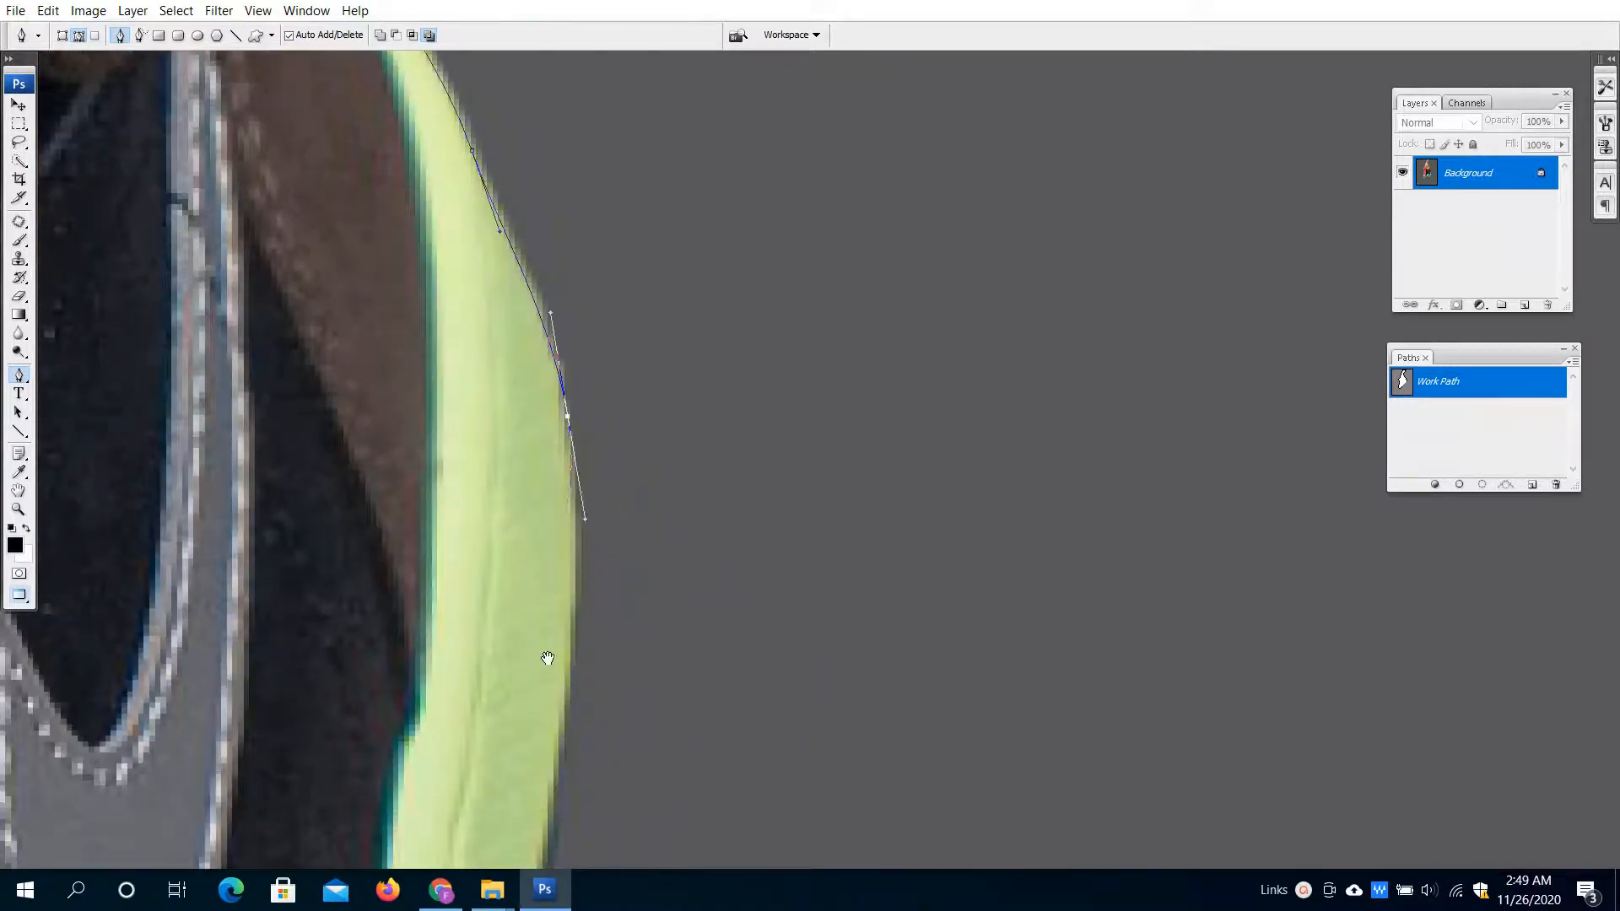
left_click_drag(547, 655, 583, 381)
left_click_drag(592, 536, 610, 209)
scroll(566, 712, "down", 1)
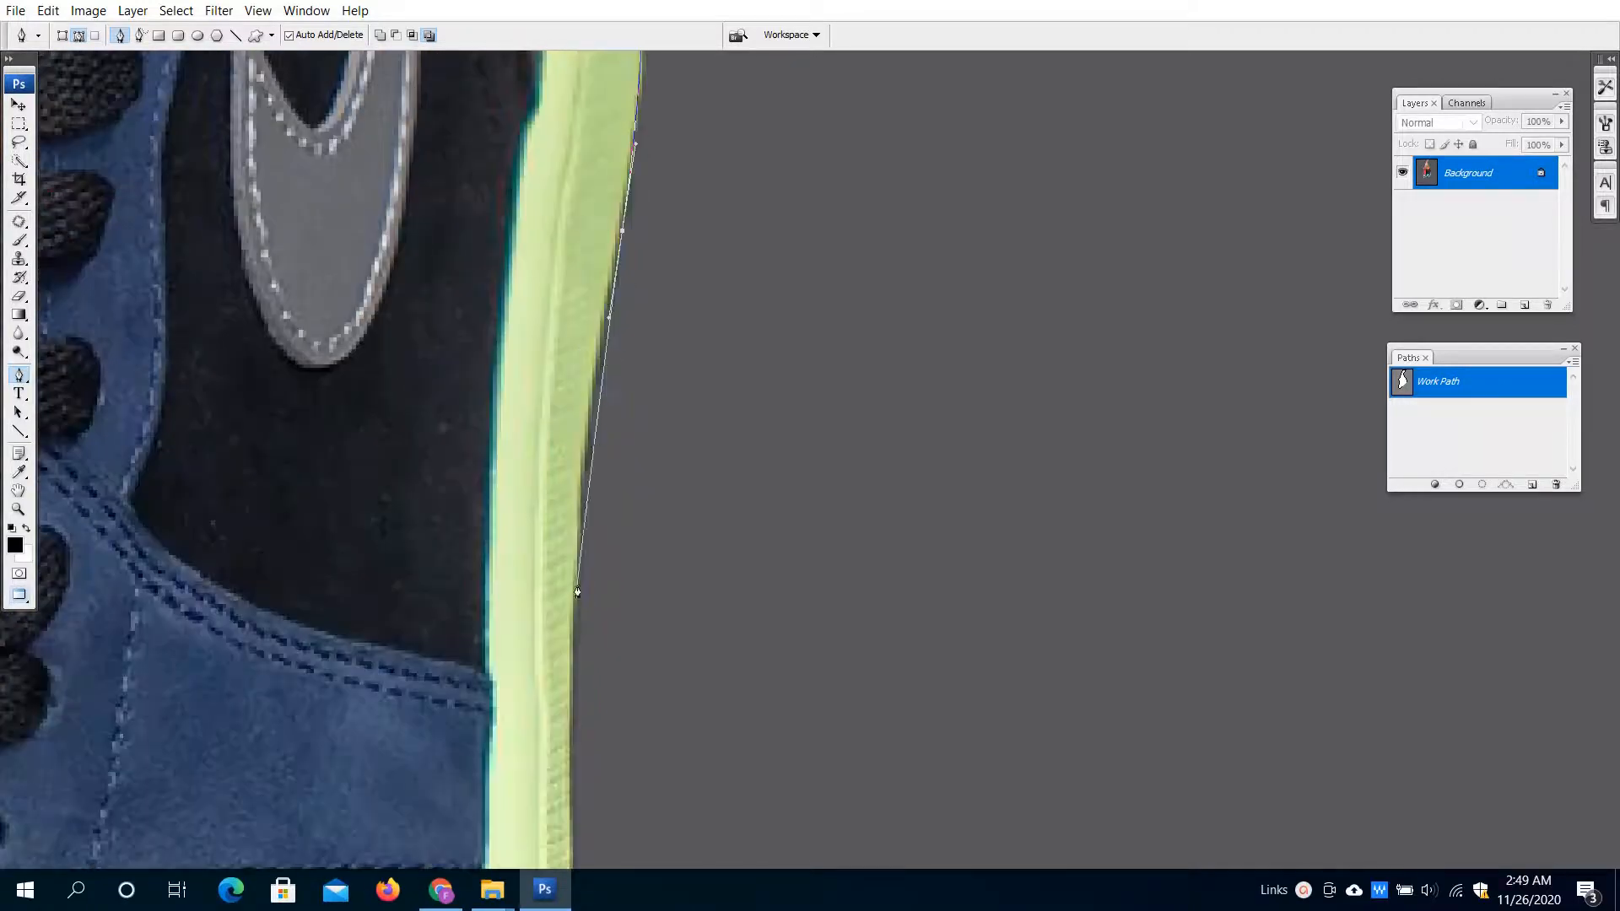
- Extend the path down the sole's lower outer edge onto the start of the dark outsole
left_click_drag(578, 561, 580, 342)
left_click_drag(572, 637, 563, 720)
left_click_drag(562, 721, 683, 193)
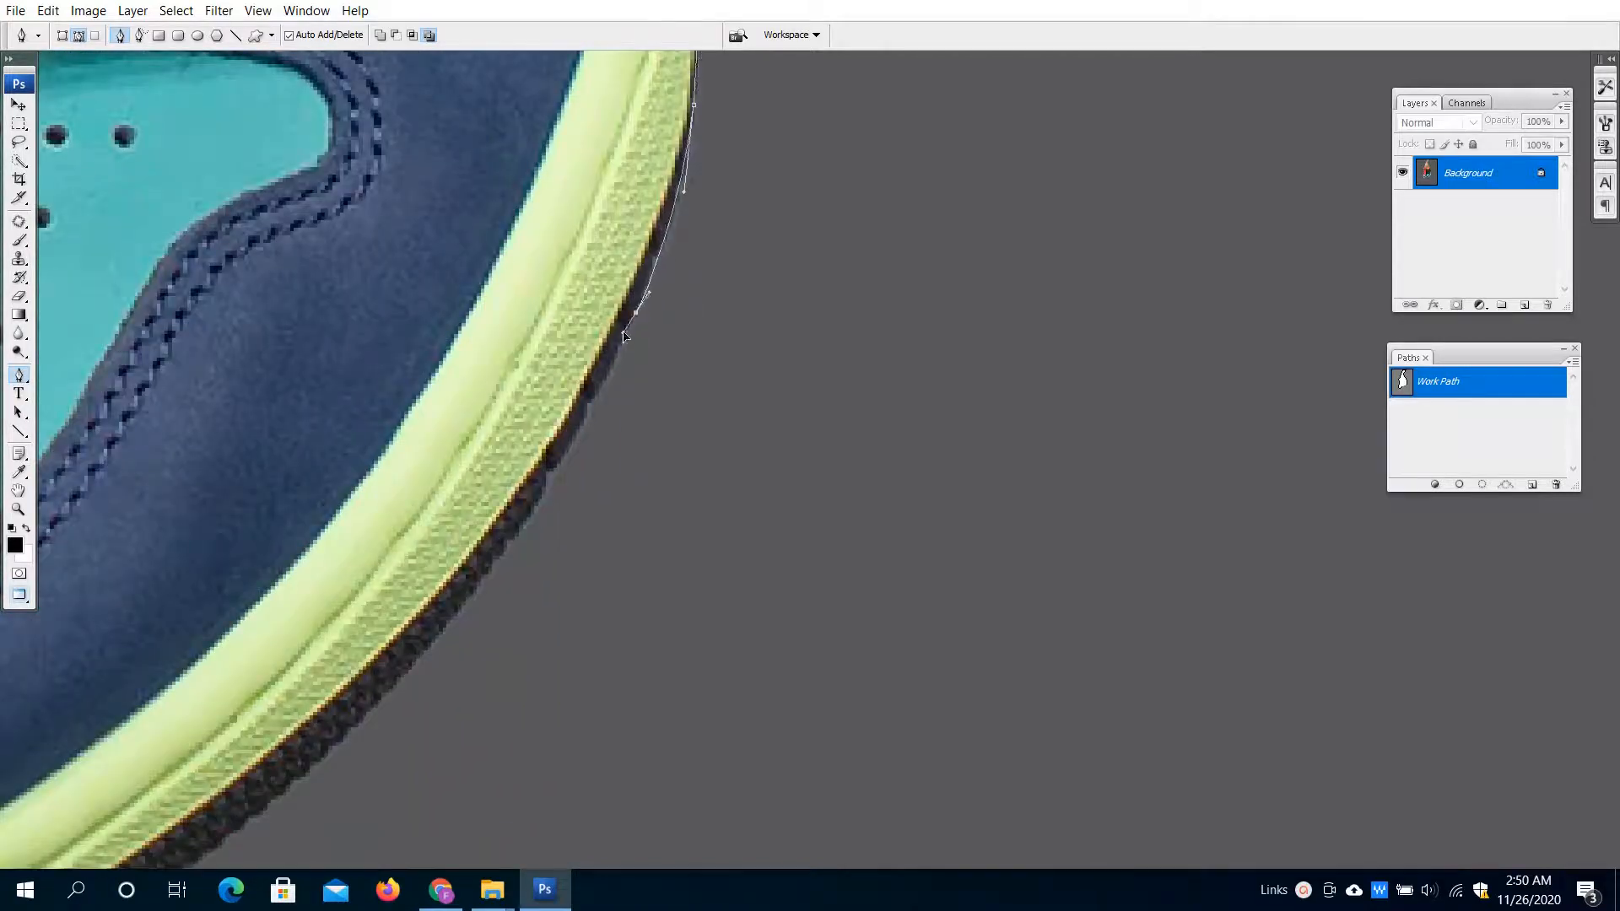
scroll(613, 370, "up", 2)
left_click_drag(597, 402, 618, 264)
left_click(577, 422)
- Trace around the notch and along the rough outer edge of the right sneaker's dark outsole
scroll(608, 300, "up", 2)
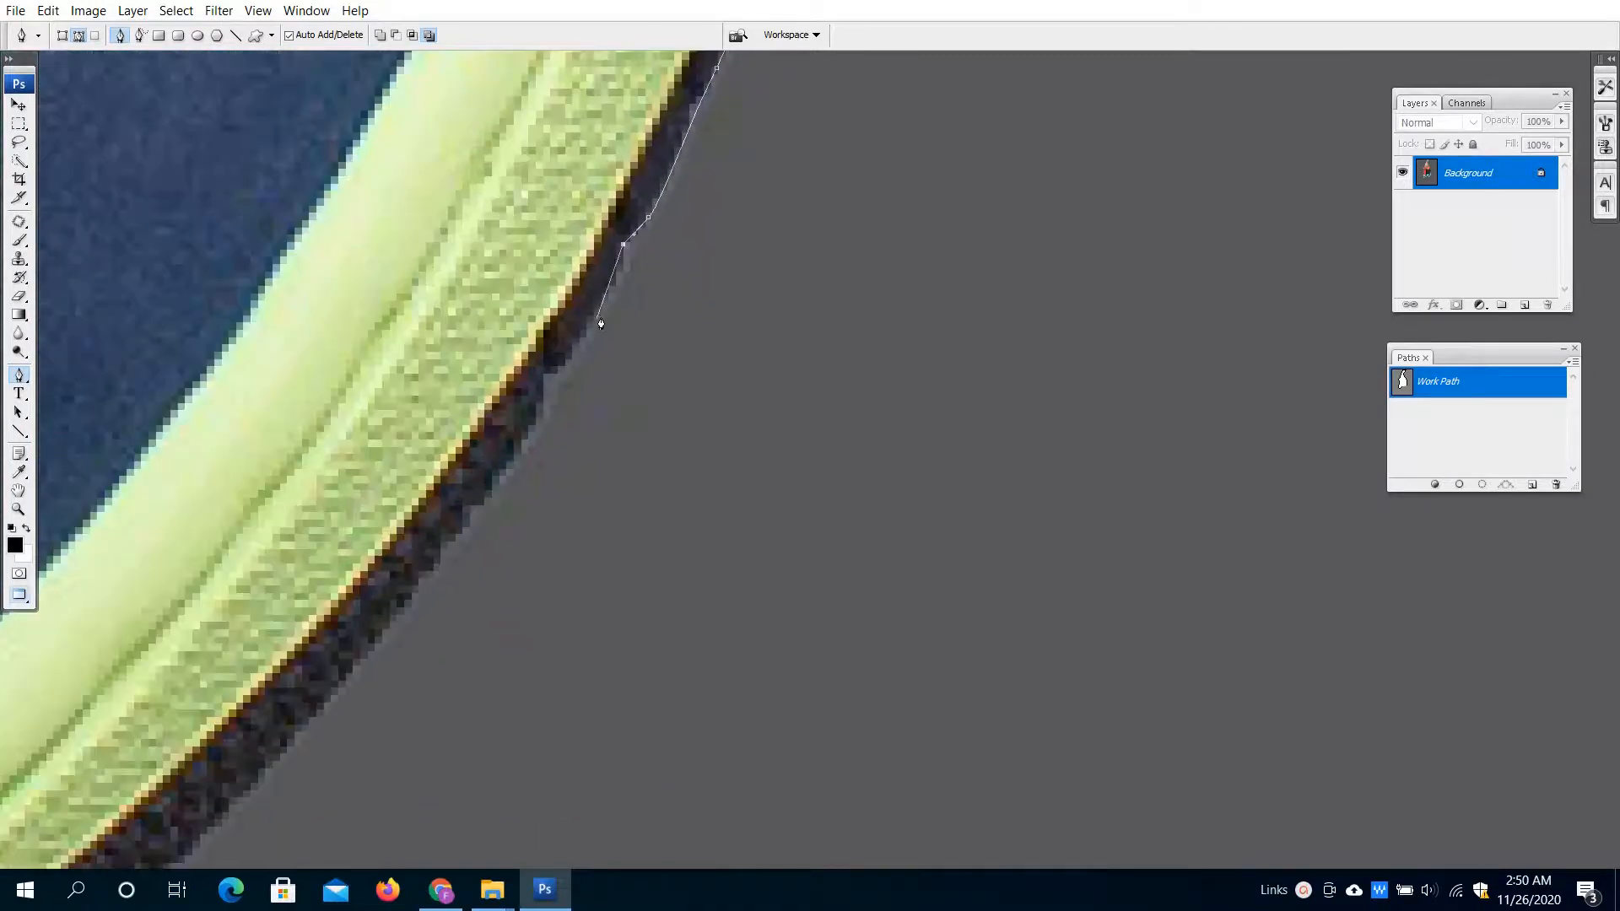
left_click_drag(544, 376, 544, 382)
left_click_drag(485, 427, 593, 312)
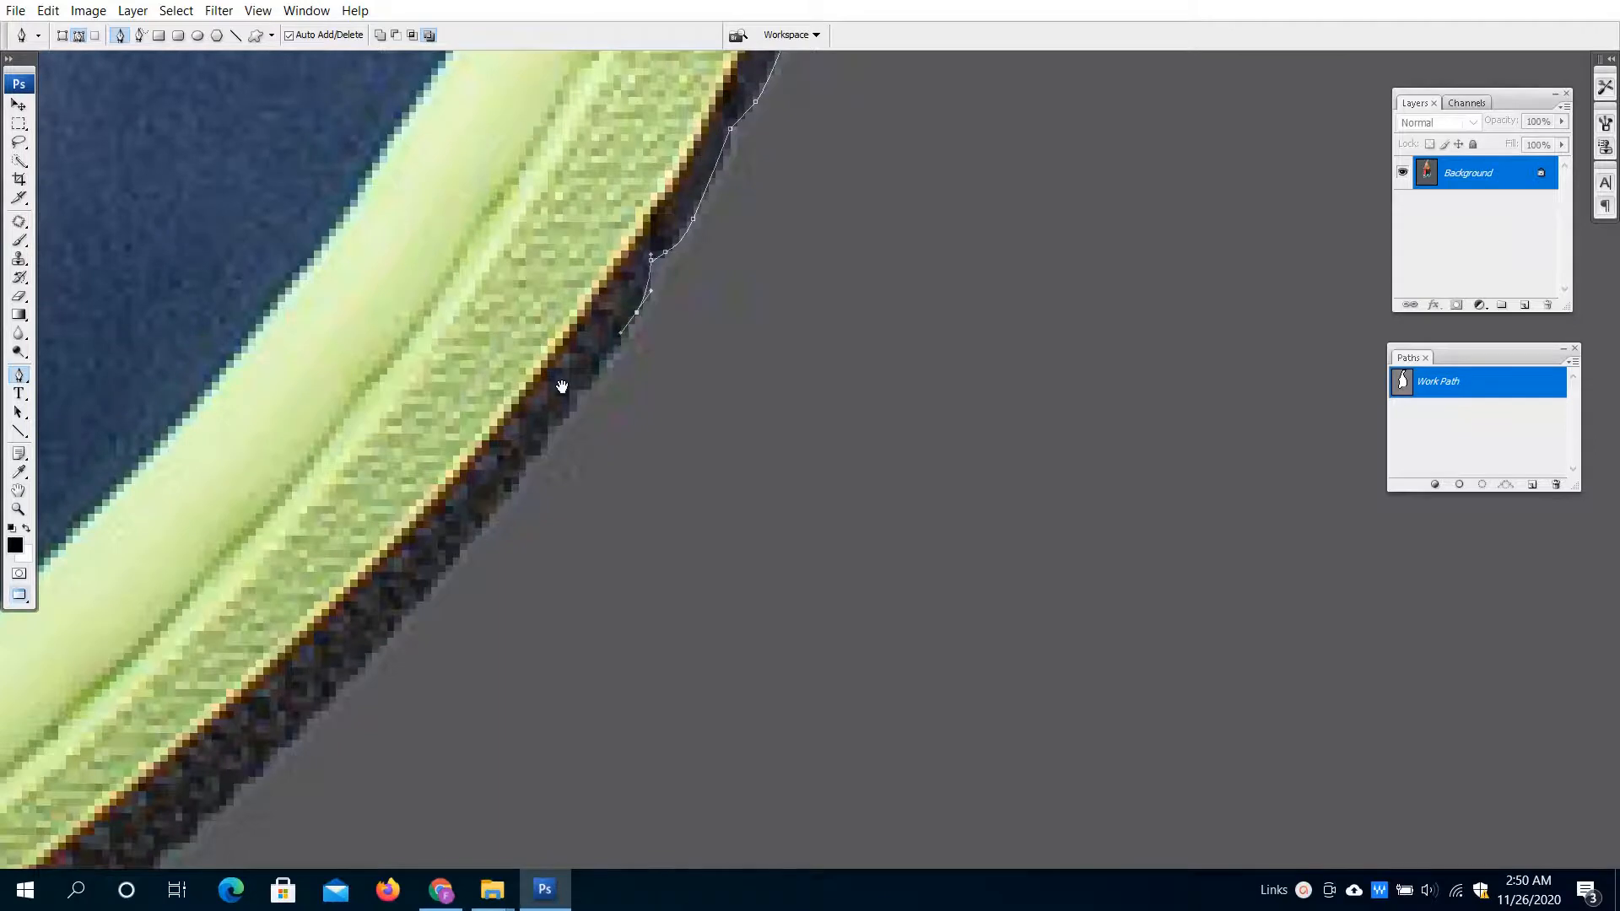
left_click_drag(562, 387, 614, 299)
left_click_drag(495, 484, 433, 553)
scroll(455, 523, "down", 1)
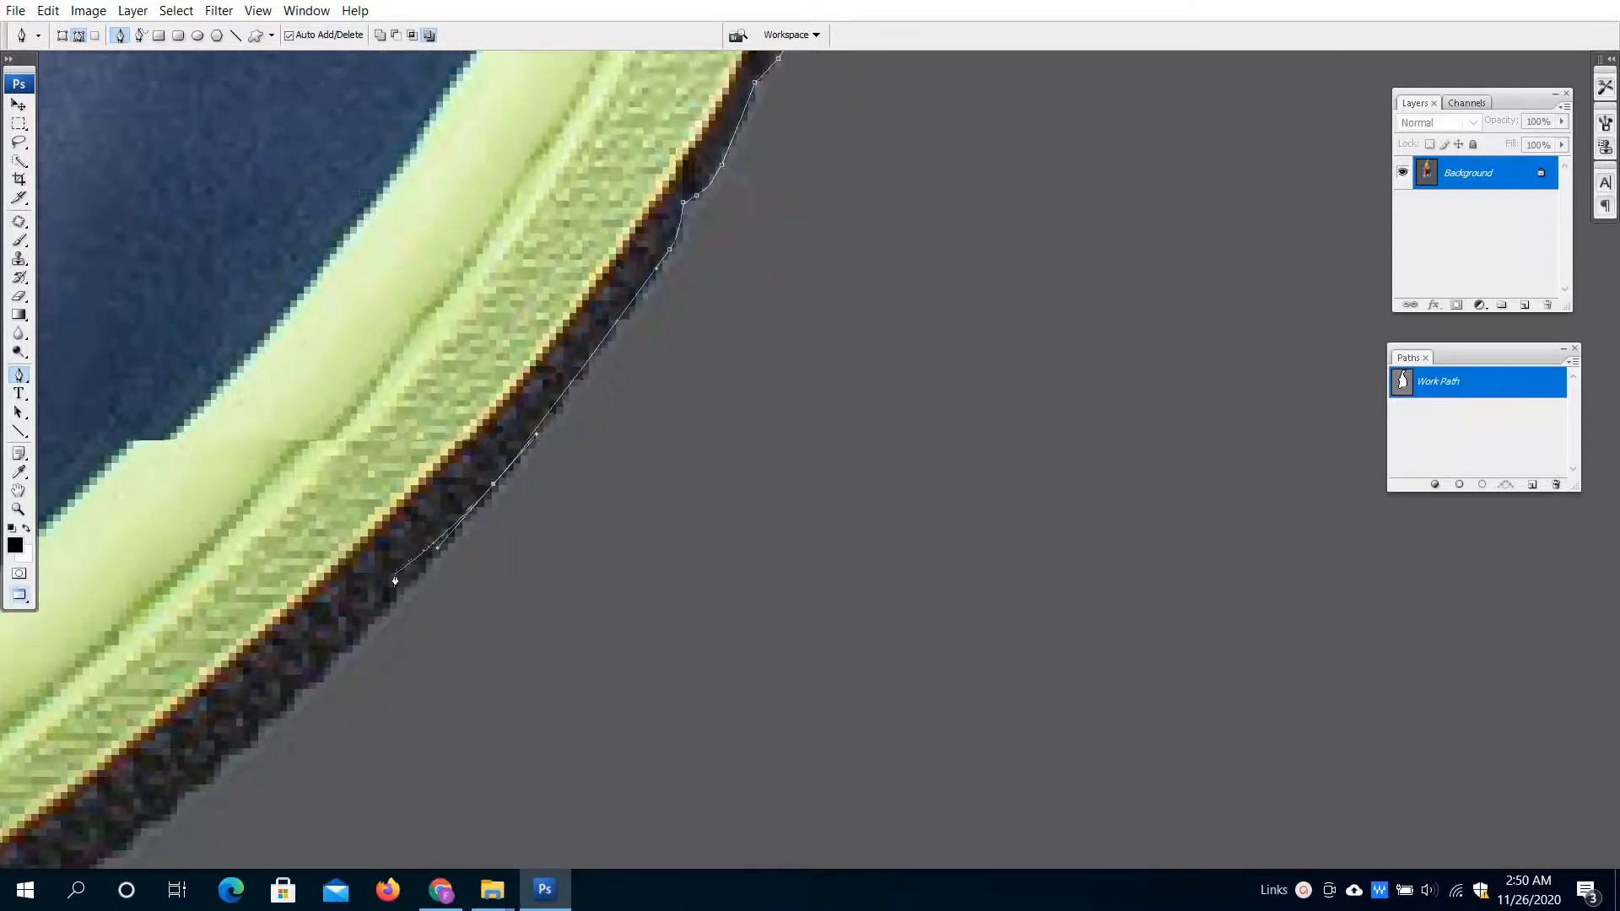
- Trace the dark outsole around the underside of the right sneaker's toe
scroll(395, 581, "down", 3)
scroll(745, 438, "up", 2)
left_click_drag(563, 588, 899, 489)
left_click_drag(565, 622, 334, 673)
left_click_drag(287, 624, 895, 700)
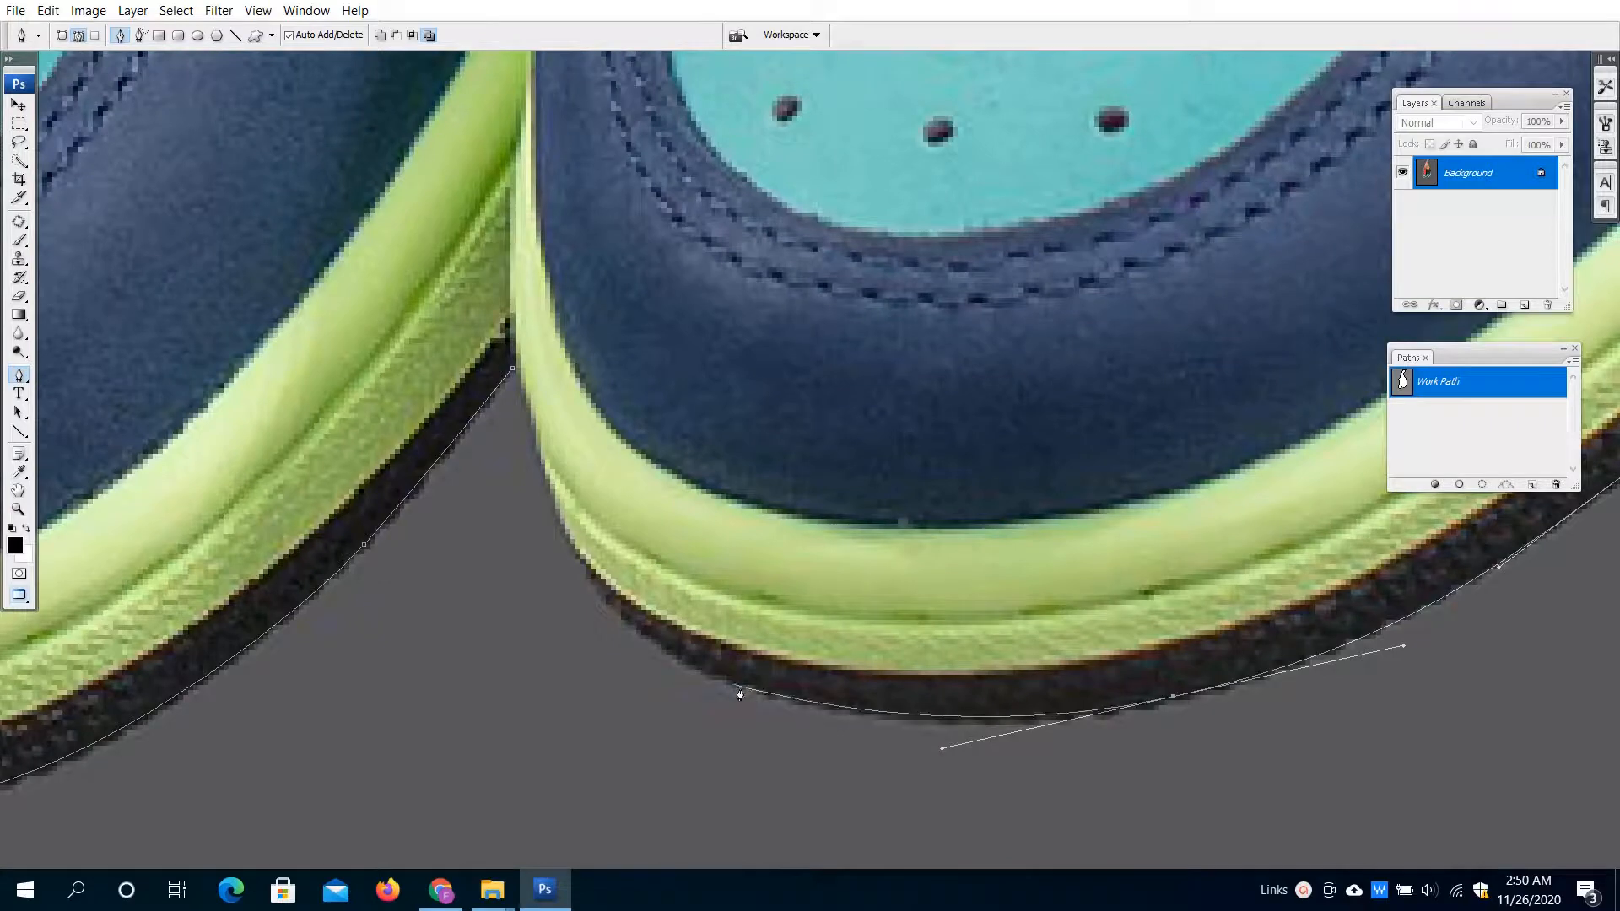
left_click_drag(725, 675, 643, 638)
left_click_drag(582, 558, 568, 541)
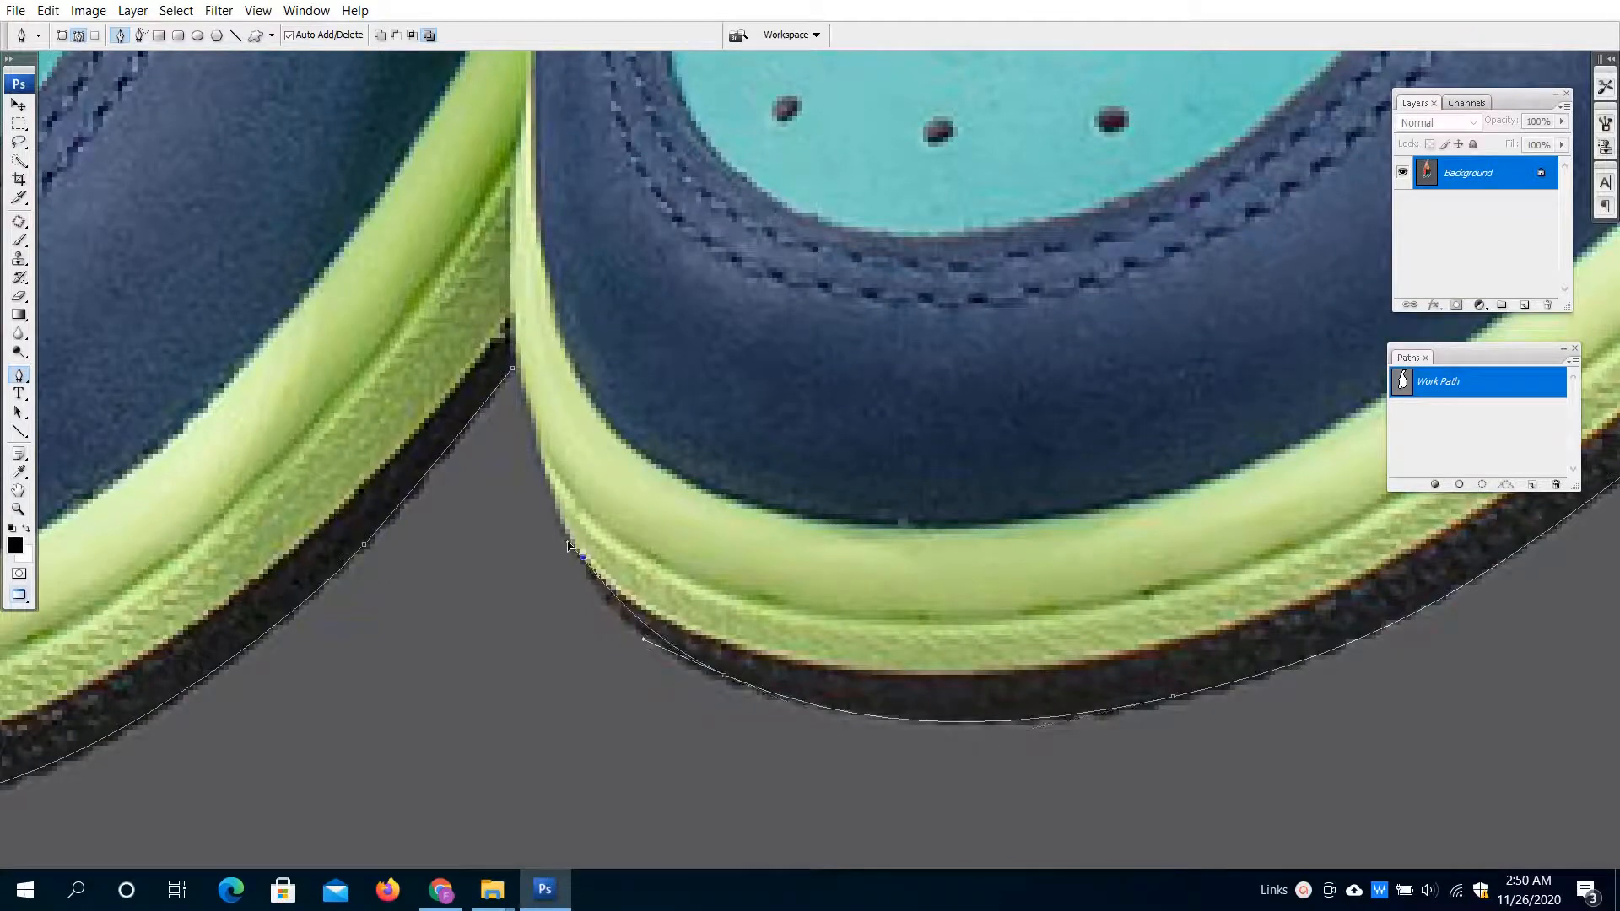
key("ctrl+z")
- Trace the toe's inner edge, close the path at the junction of the two sneakers, and save it as Path 1
left_click_drag(537, 455, 547, 481)
scroll(651, 589, "up", 2)
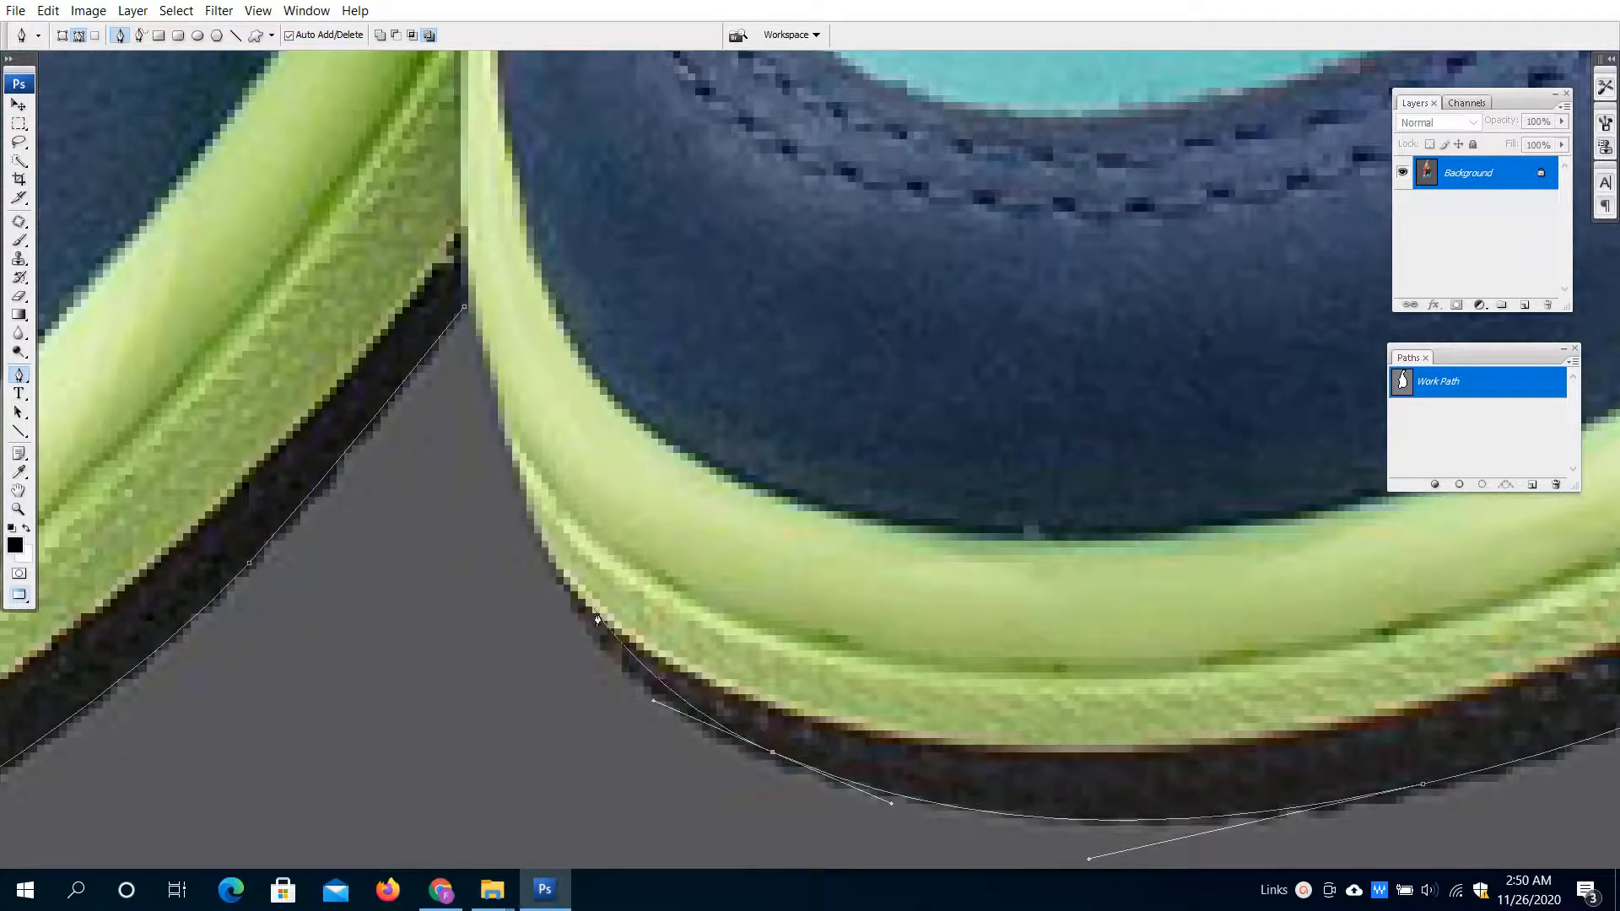
left_click_drag(558, 574, 512, 512)
left_click_drag(472, 311, 504, 481)
left_click(502, 480)
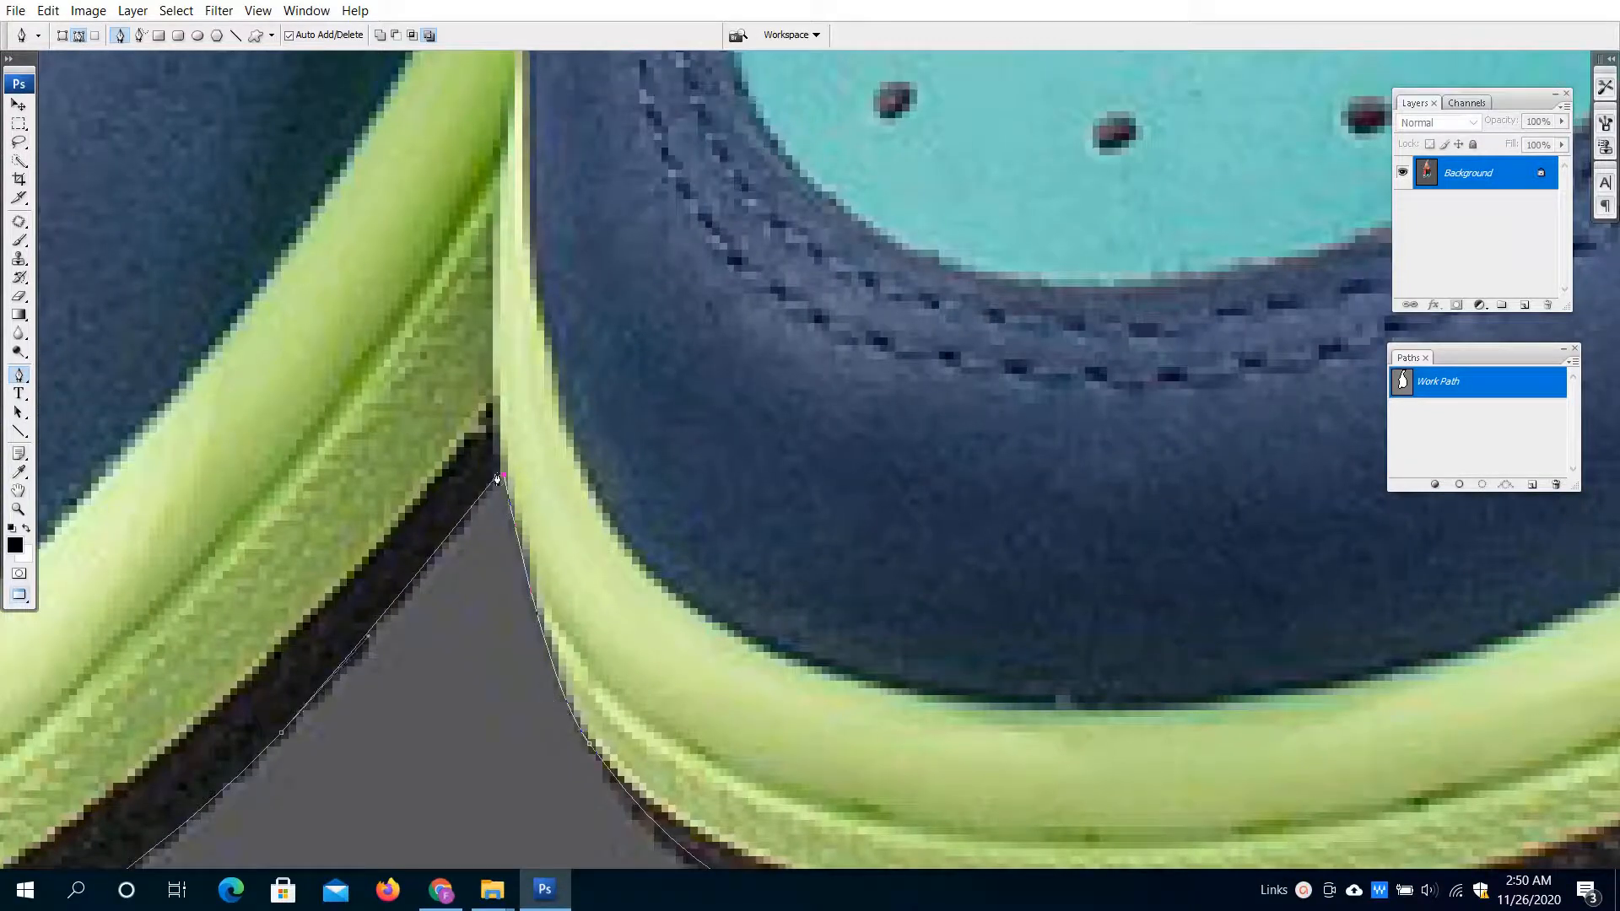
double_click(1440, 391)
left_click(904, 303)
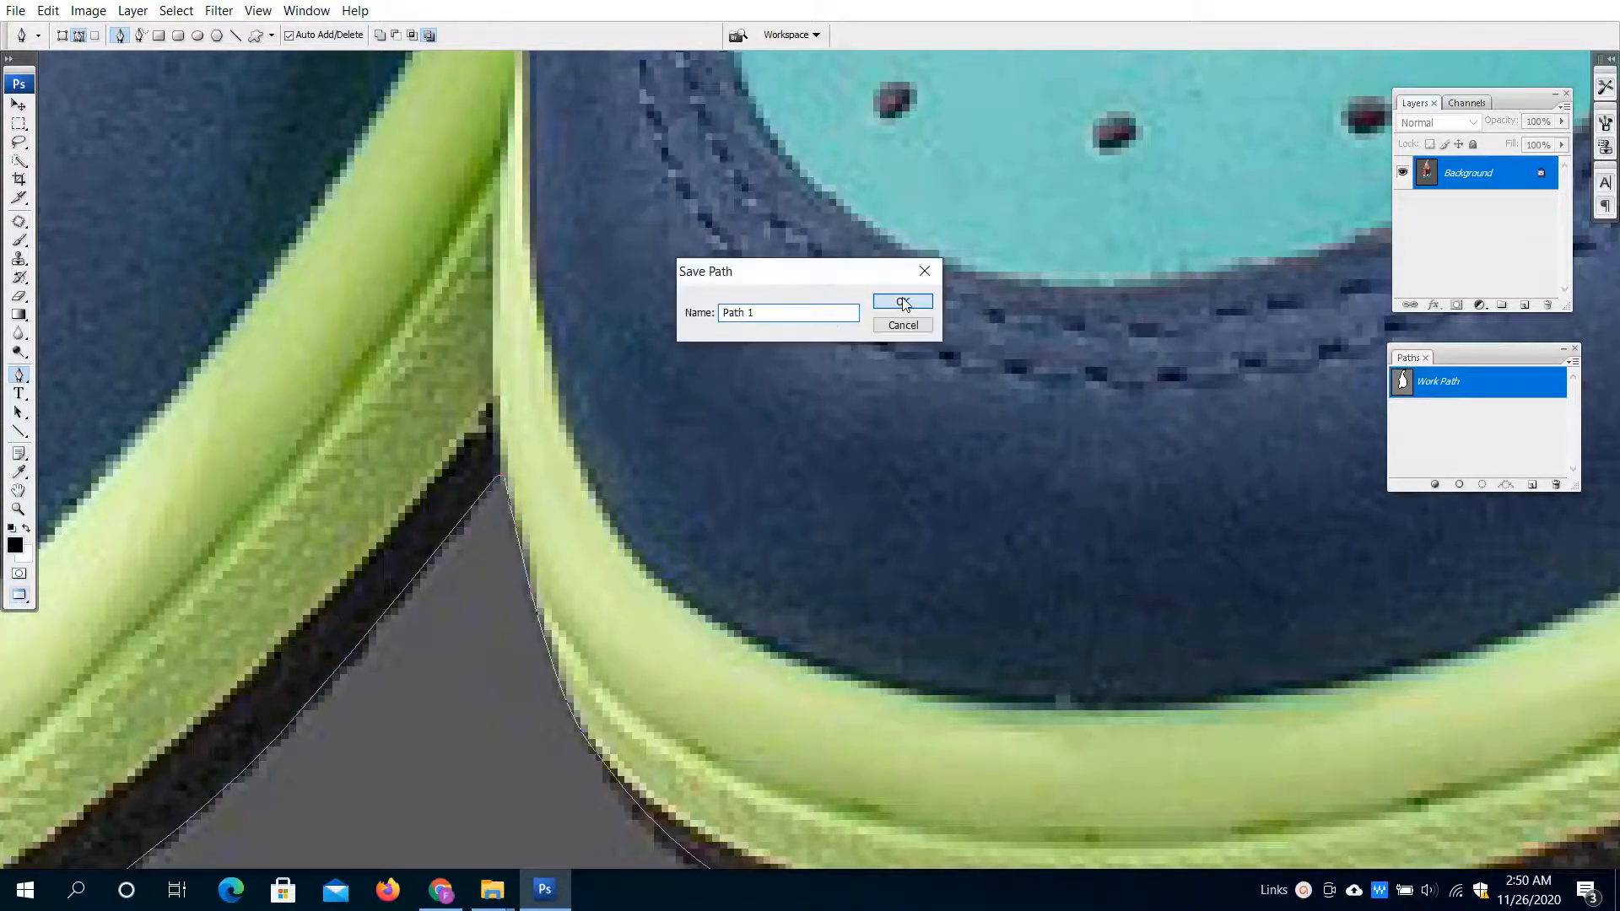
- Outline the small gap between the outermost finger and its neighbour above the left sneaker's pink collar
scroll(710, 307, "down", 6)
scroll(752, 306, "up", 15)
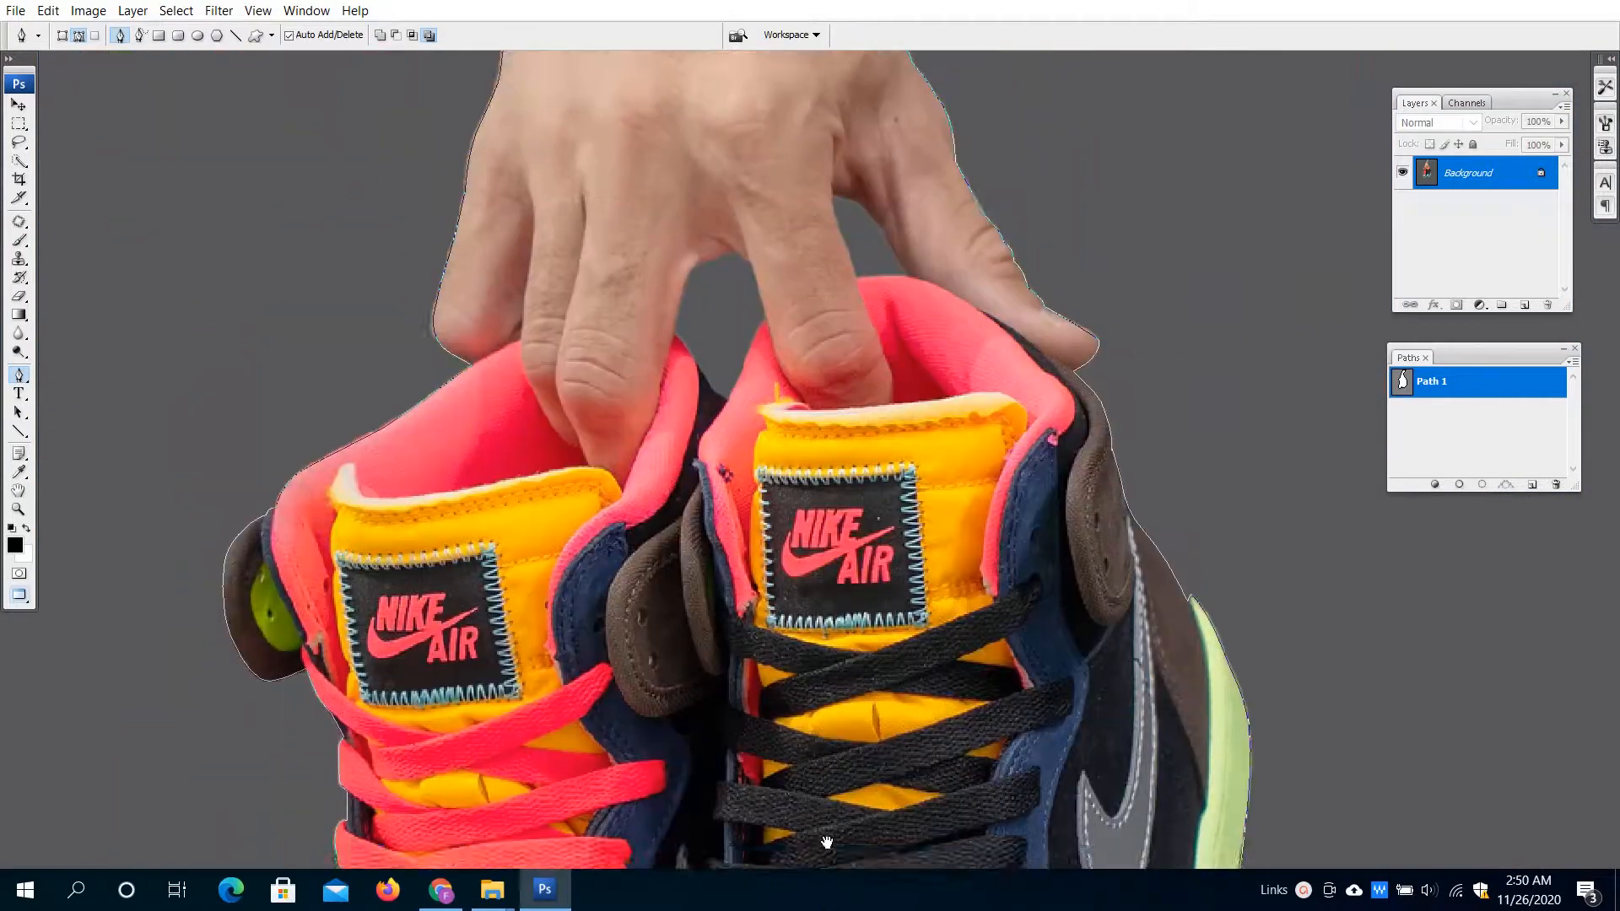
scroll(427, 607, "up", 10)
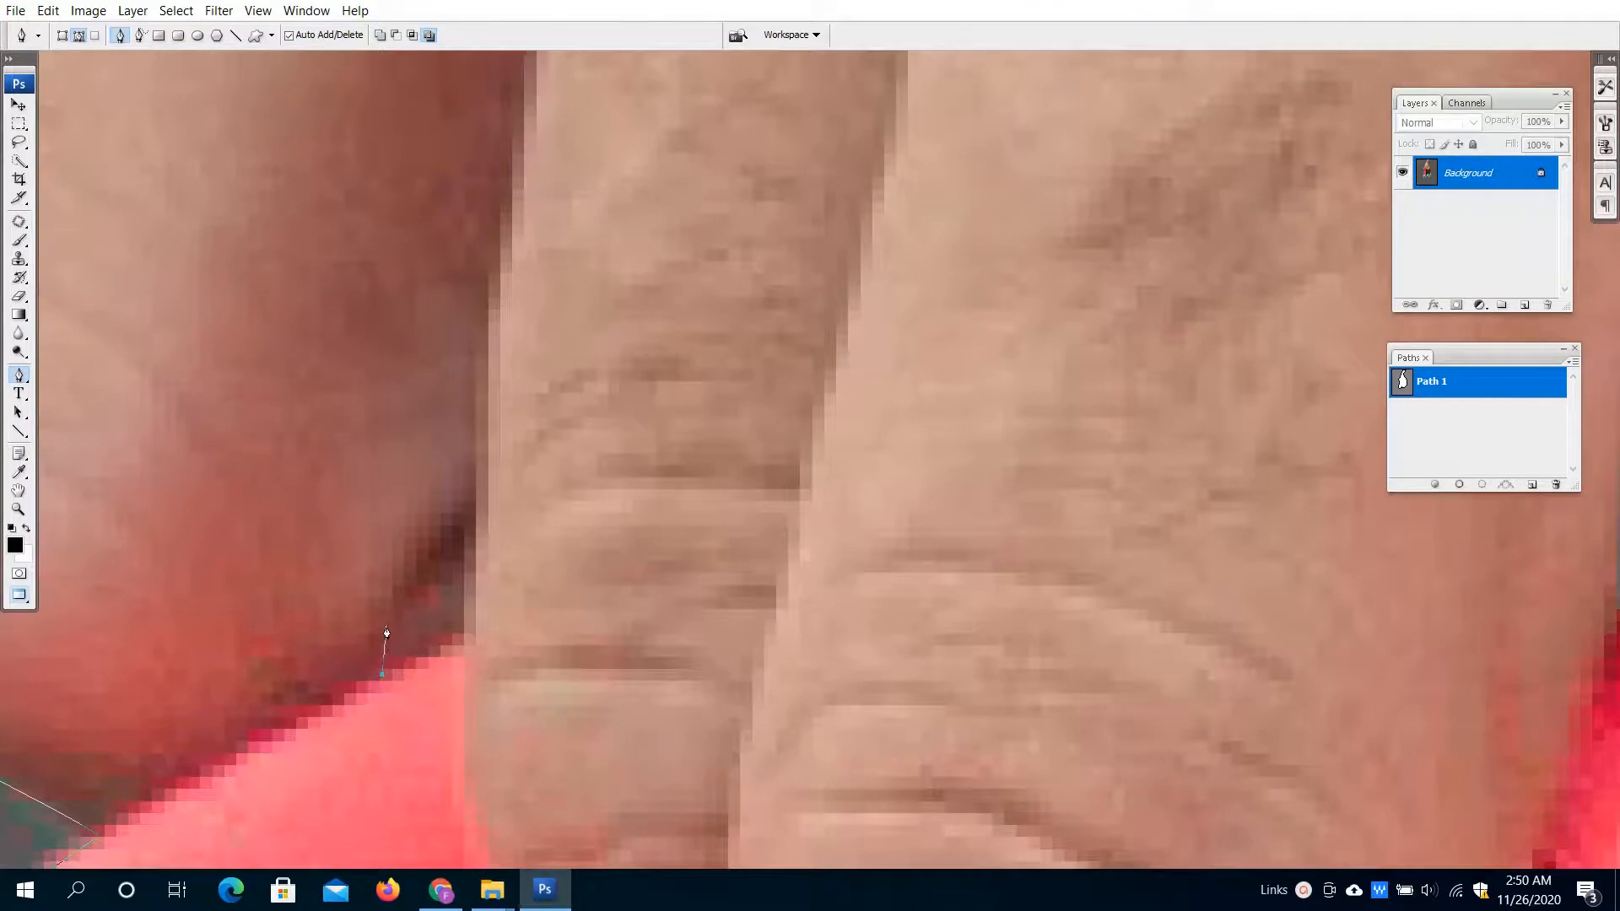
left_click_drag(386, 625, 470, 632)
left_click_drag(386, 680, 340, 709)
- Start a subpath in the grey gap between the middle fingers, tracing up the left sneaker's dark and pink collar
scroll(523, 582, "down", 5)
left_click_drag(854, 506, 293, 590)
scroll(467, 639, "up", 2)
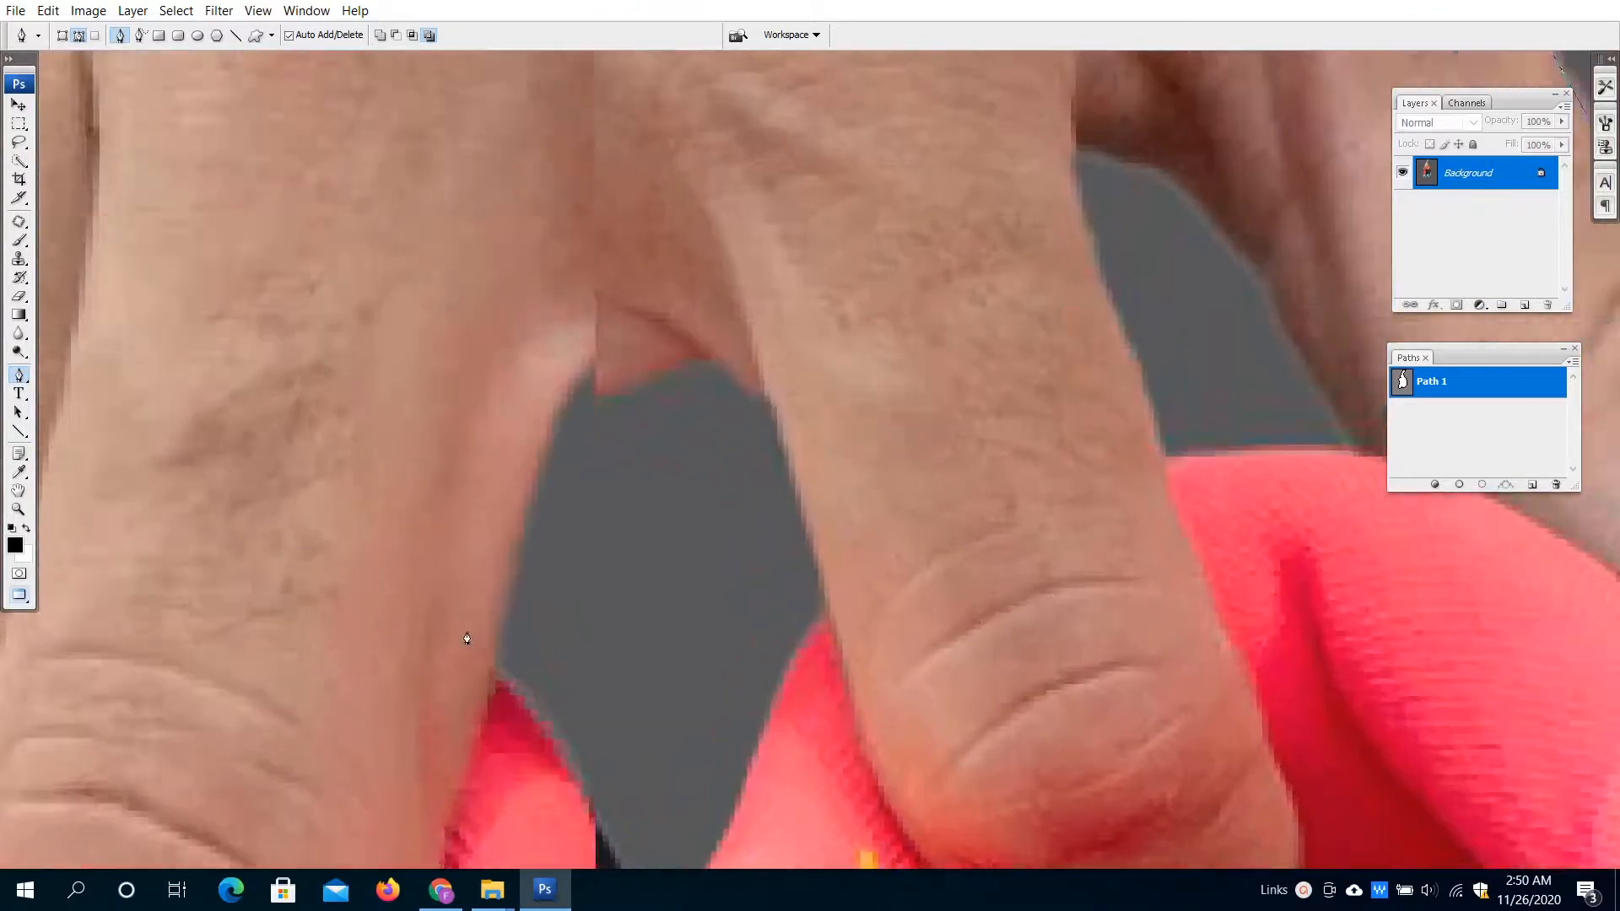
scroll(467, 639, "up", 1)
left_click_drag(589, 669, 470, 379)
left_click(581, 696)
left_click_drag(512, 565, 443, 439)
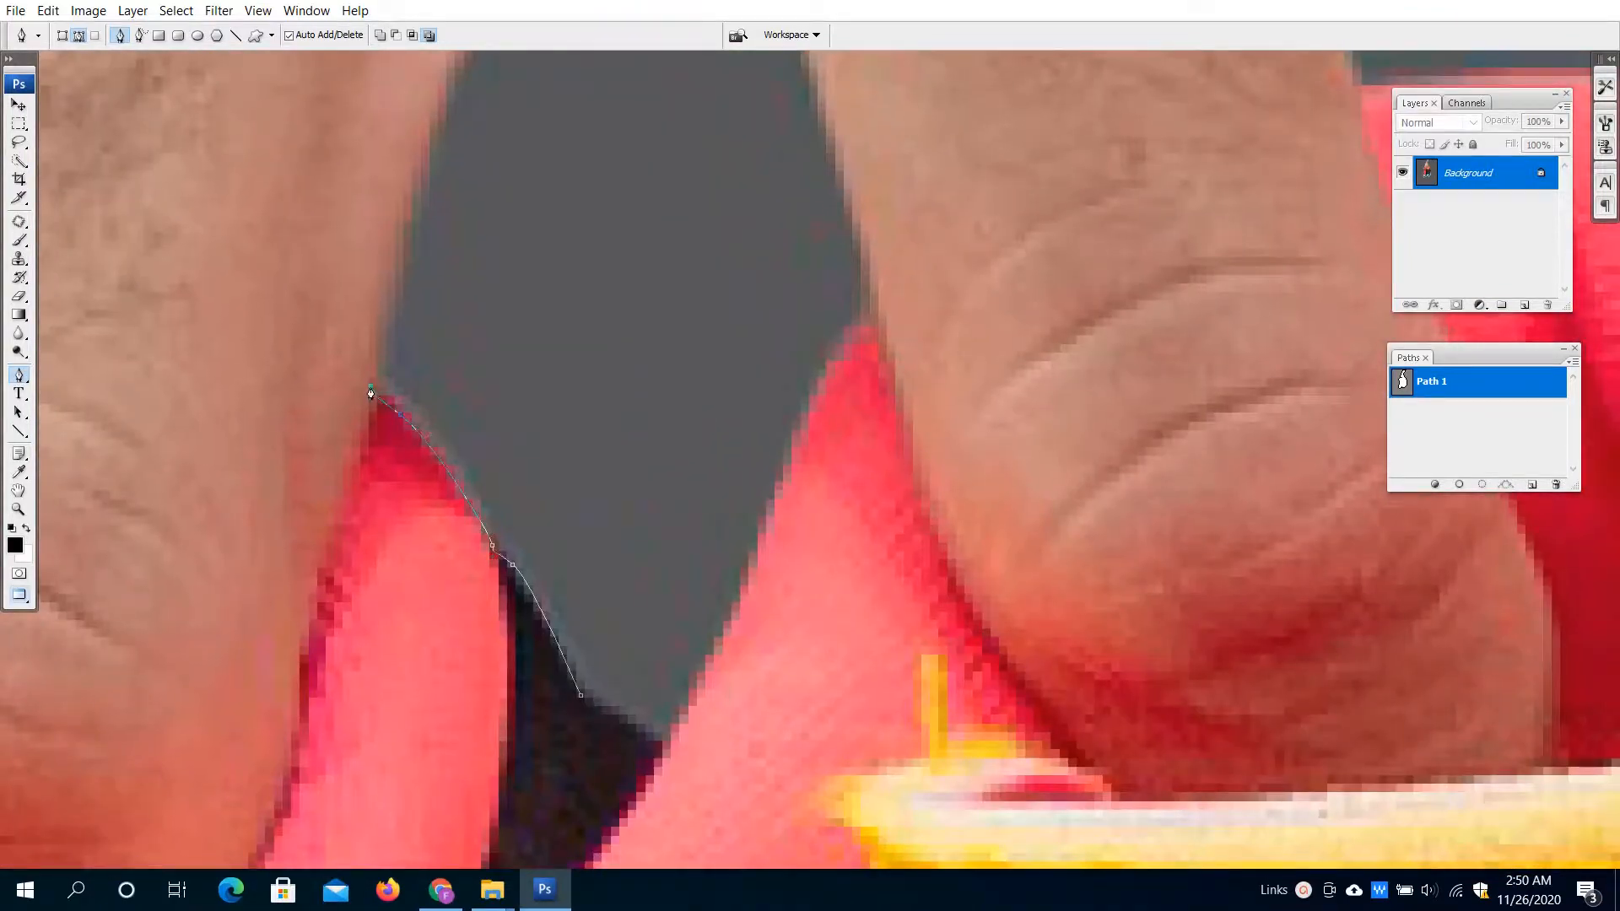
- Continue the subpath up the left finger, across the webbing, and down the right finger to the pink collar
left_click_drag(371, 393, 372, 745)
left_click_drag(458, 420, 628, 302)
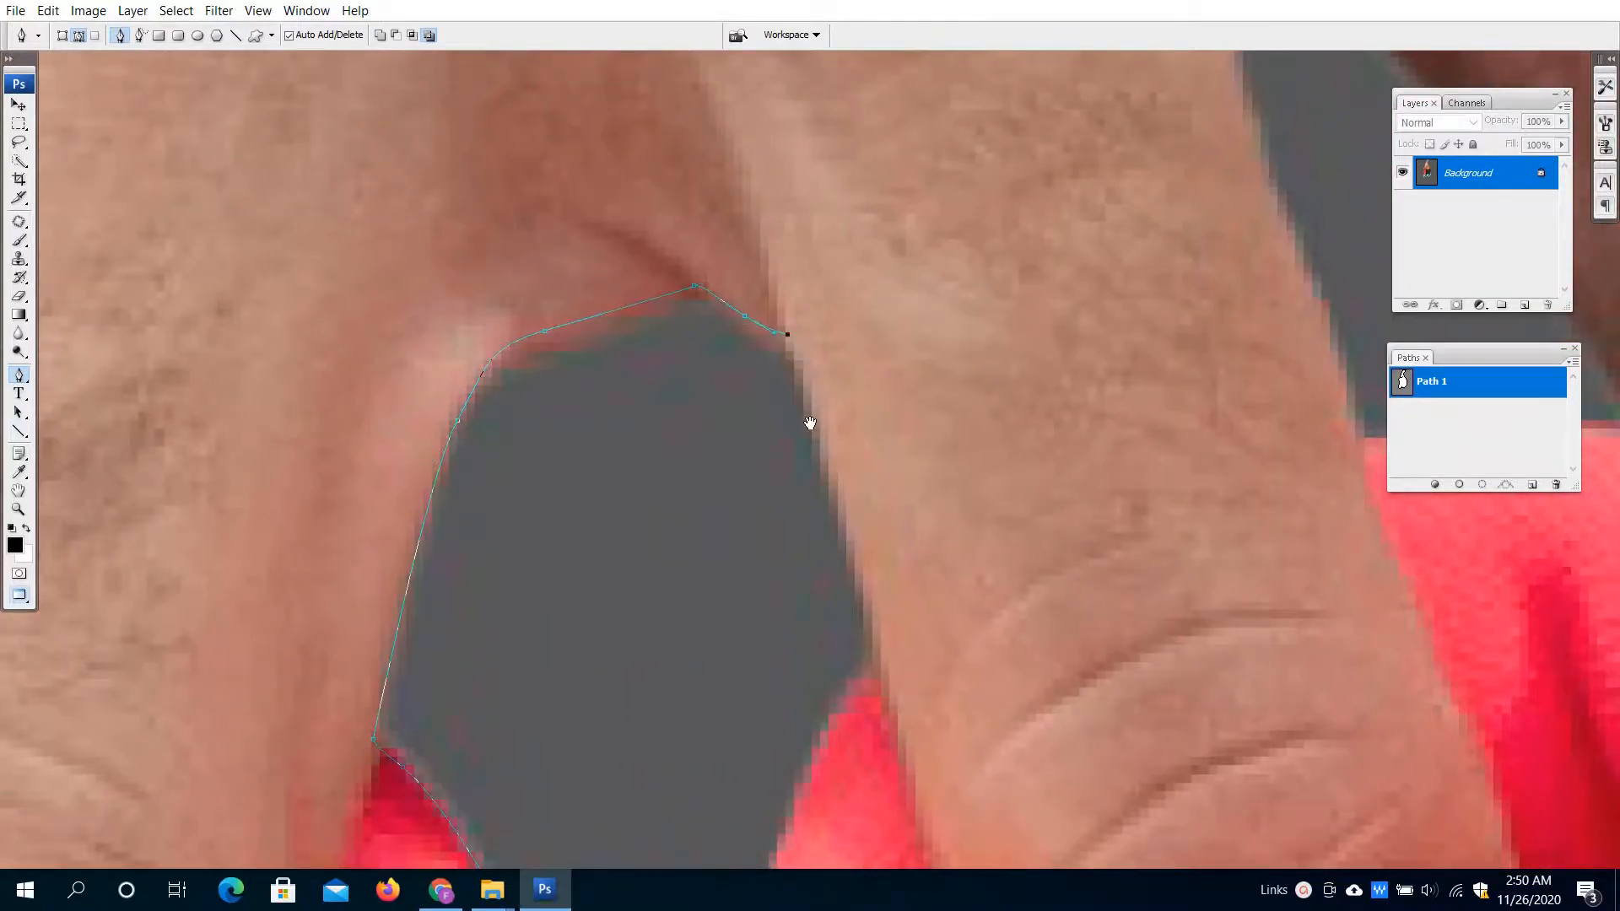
left_click_drag(810, 422, 692, 201)
left_click(768, 444)
left_click_drag(766, 444, 736, 236)
- Trace the right sneaker's pink collar down to the bottom of the gap and close the subpath
left_click_drag(653, 367, 622, 453)
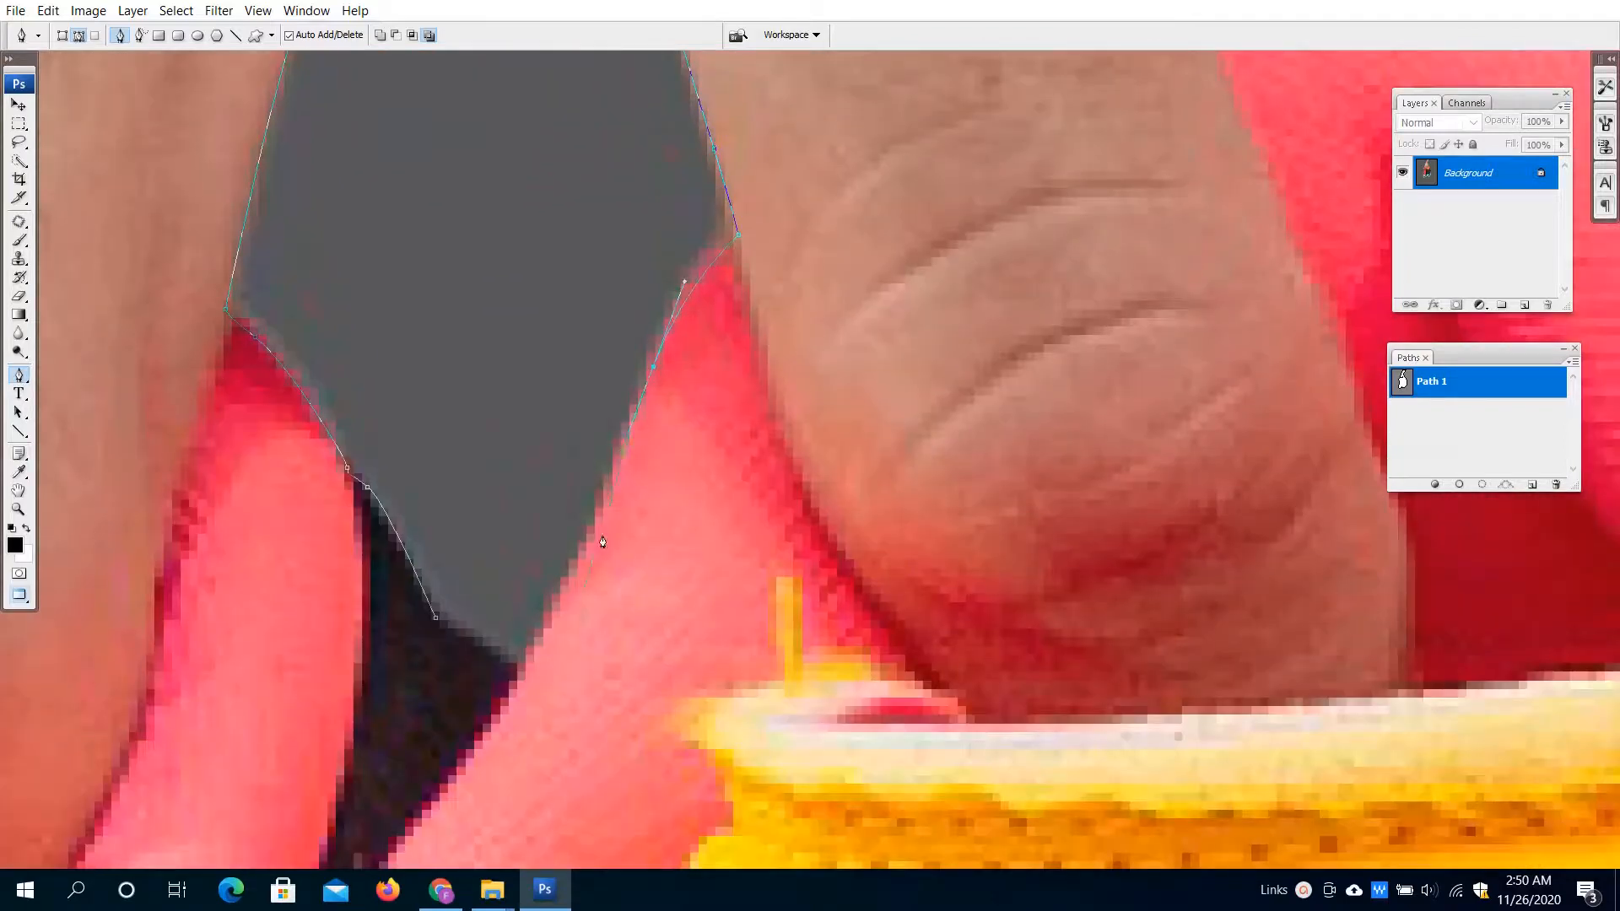
left_click(548, 626)
left_click_drag(435, 619, 379, 605)
scroll(472, 439, "down", 3)
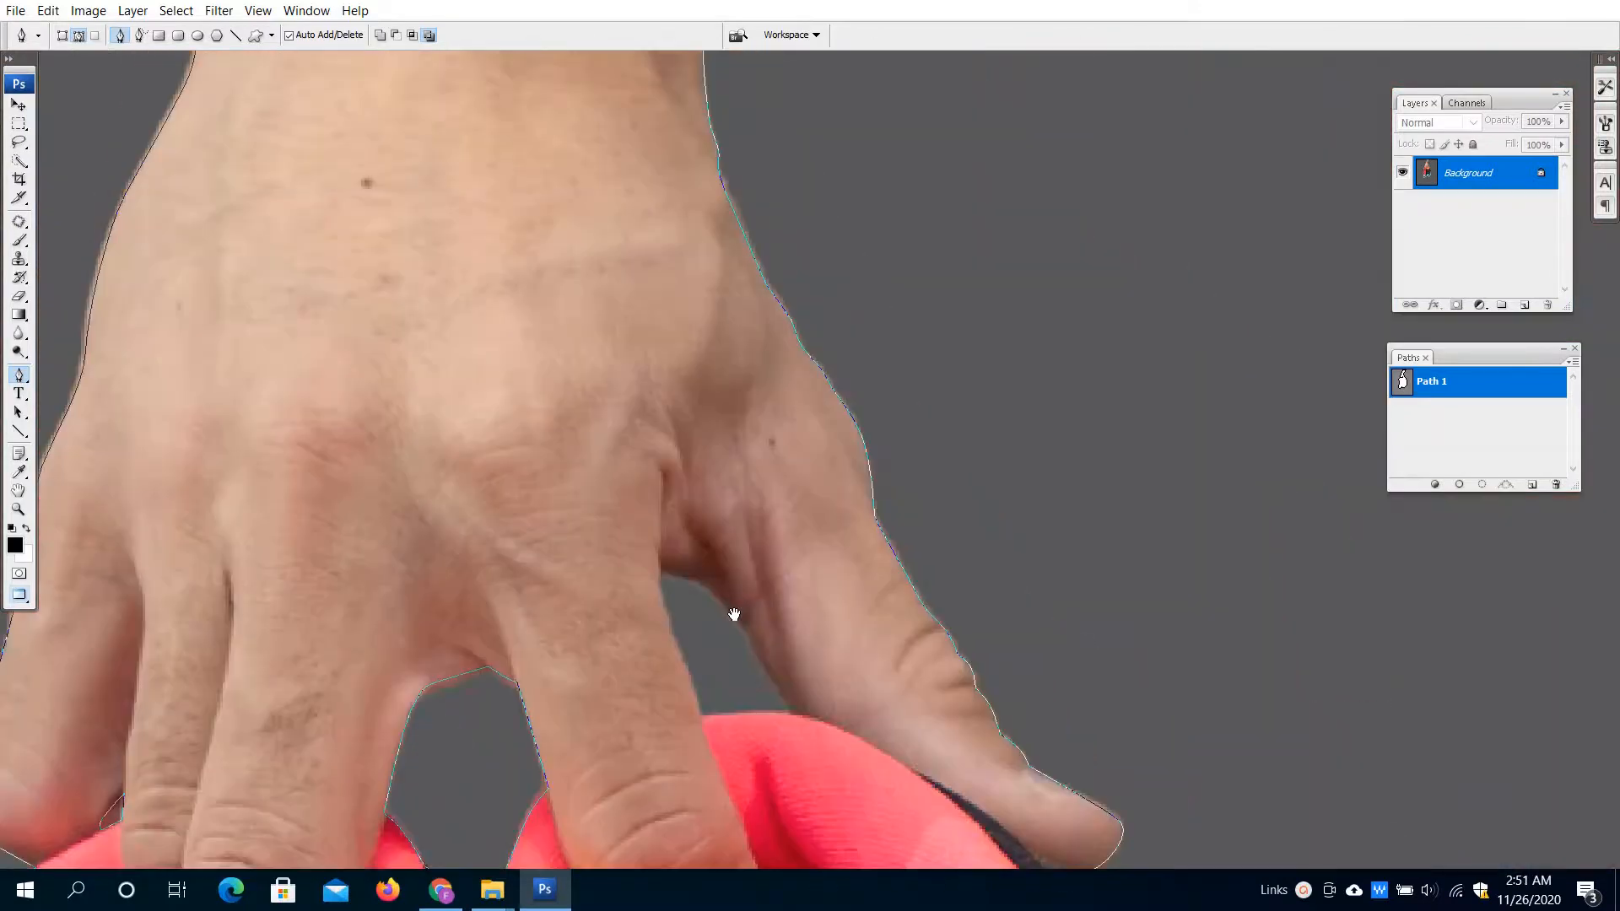
- Start a subpath in the gap beside the outermost right finger, tracing from the right sneaker's pink collar up the finger and across the webbing
scroll(734, 614, "up", 5)
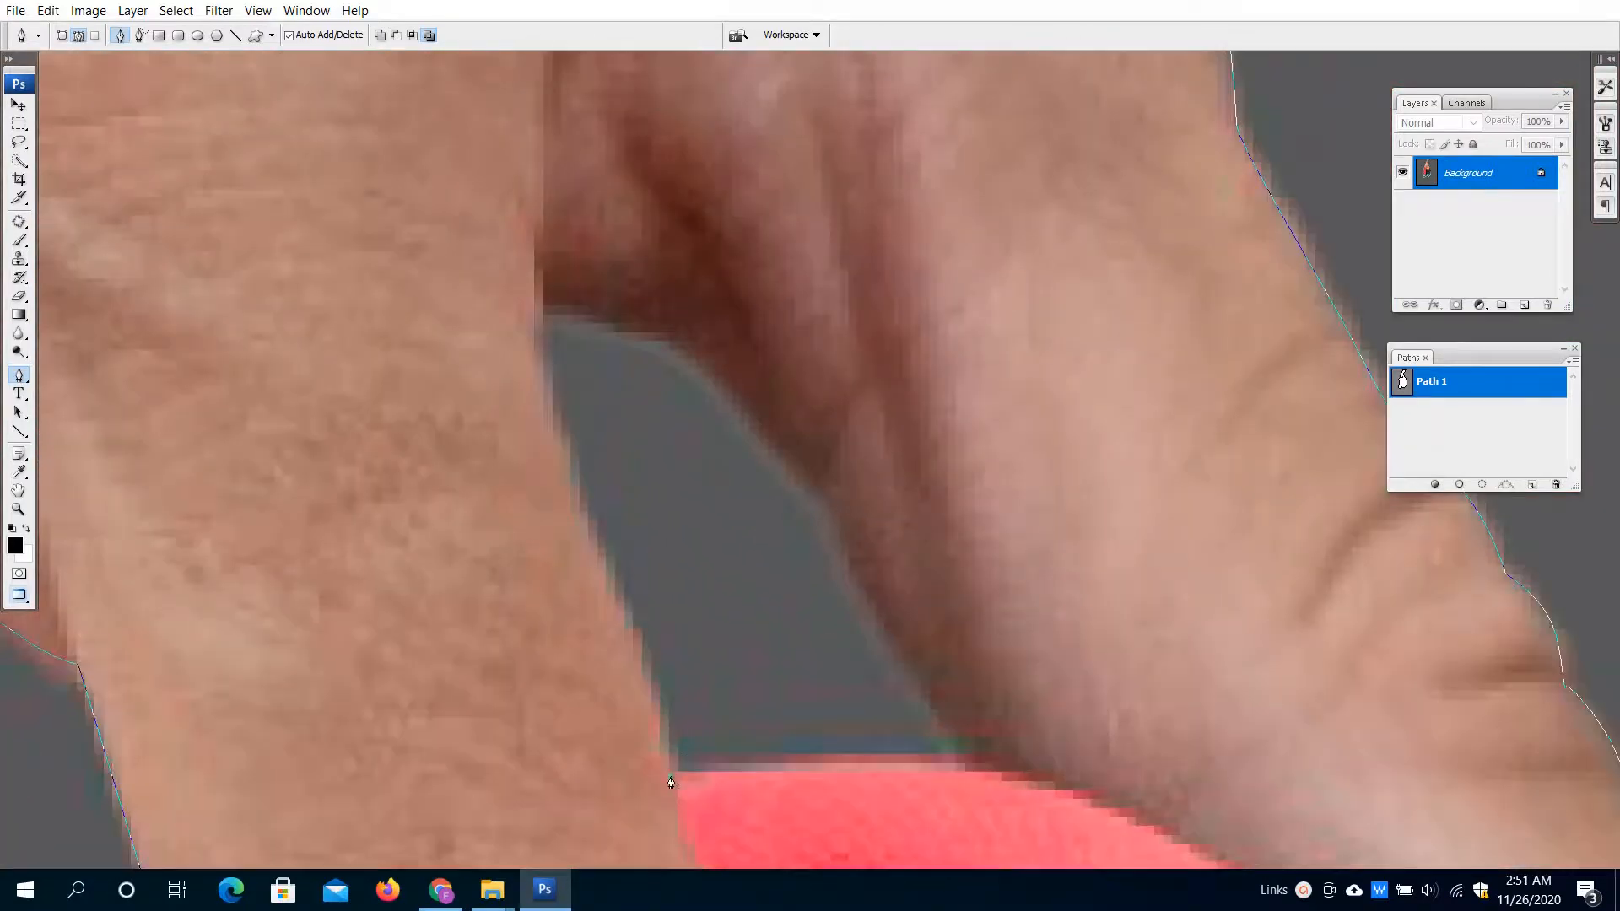
left_click(671, 776)
left_click_drag(617, 607, 571, 506)
left_click_drag(539, 369, 646, 335)
left_click(676, 339)
- Continue the subpath down the outermost finger's inner edge to the pink collar and close it along the collar
left_click_drag(821, 494, 829, 507)
left_click_drag(892, 623, 646, 432)
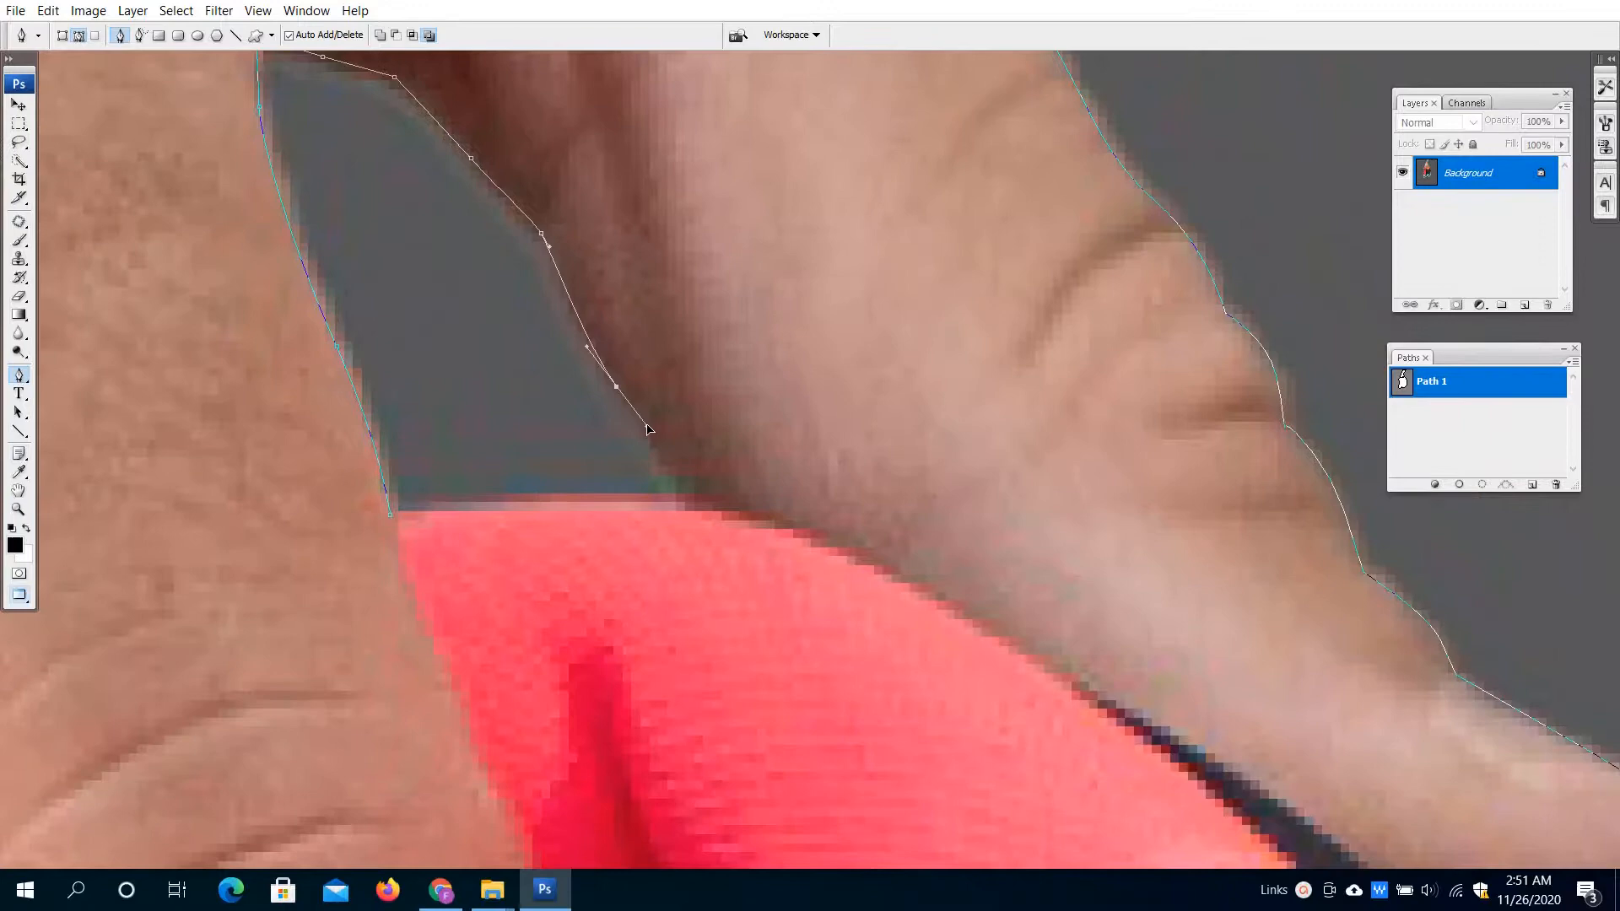
left_click(687, 507)
left_click(416, 521)
- Load Path 1 as a selection to check the full cutout outline, and leave both the selection and the path deselected
scroll(683, 289, "down", 8)
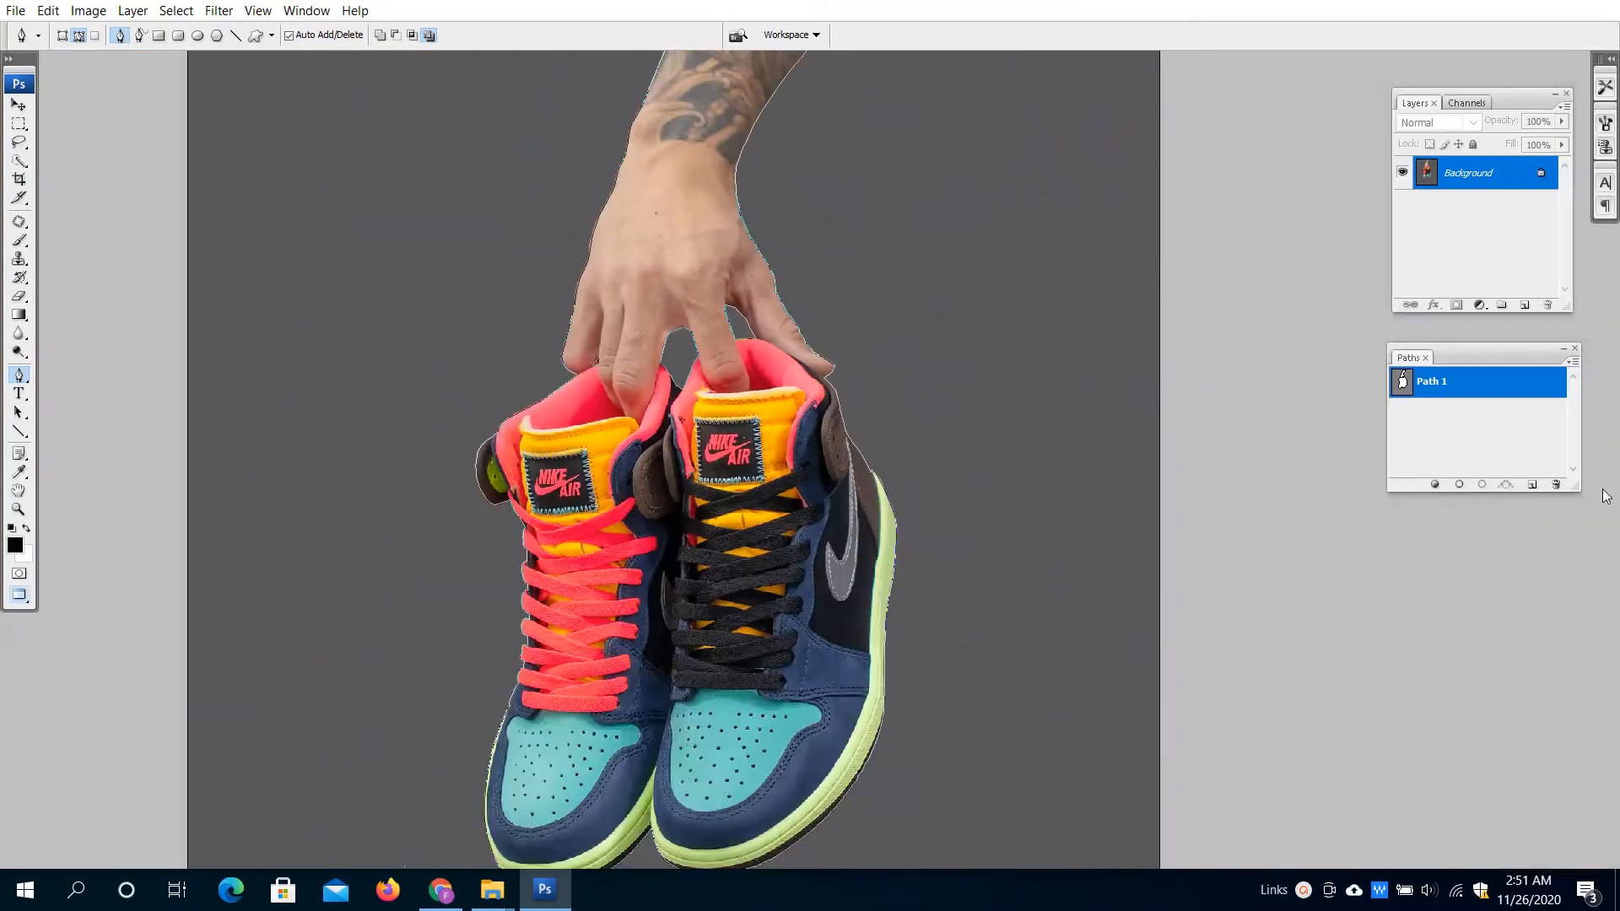
left_click(1424, 411)
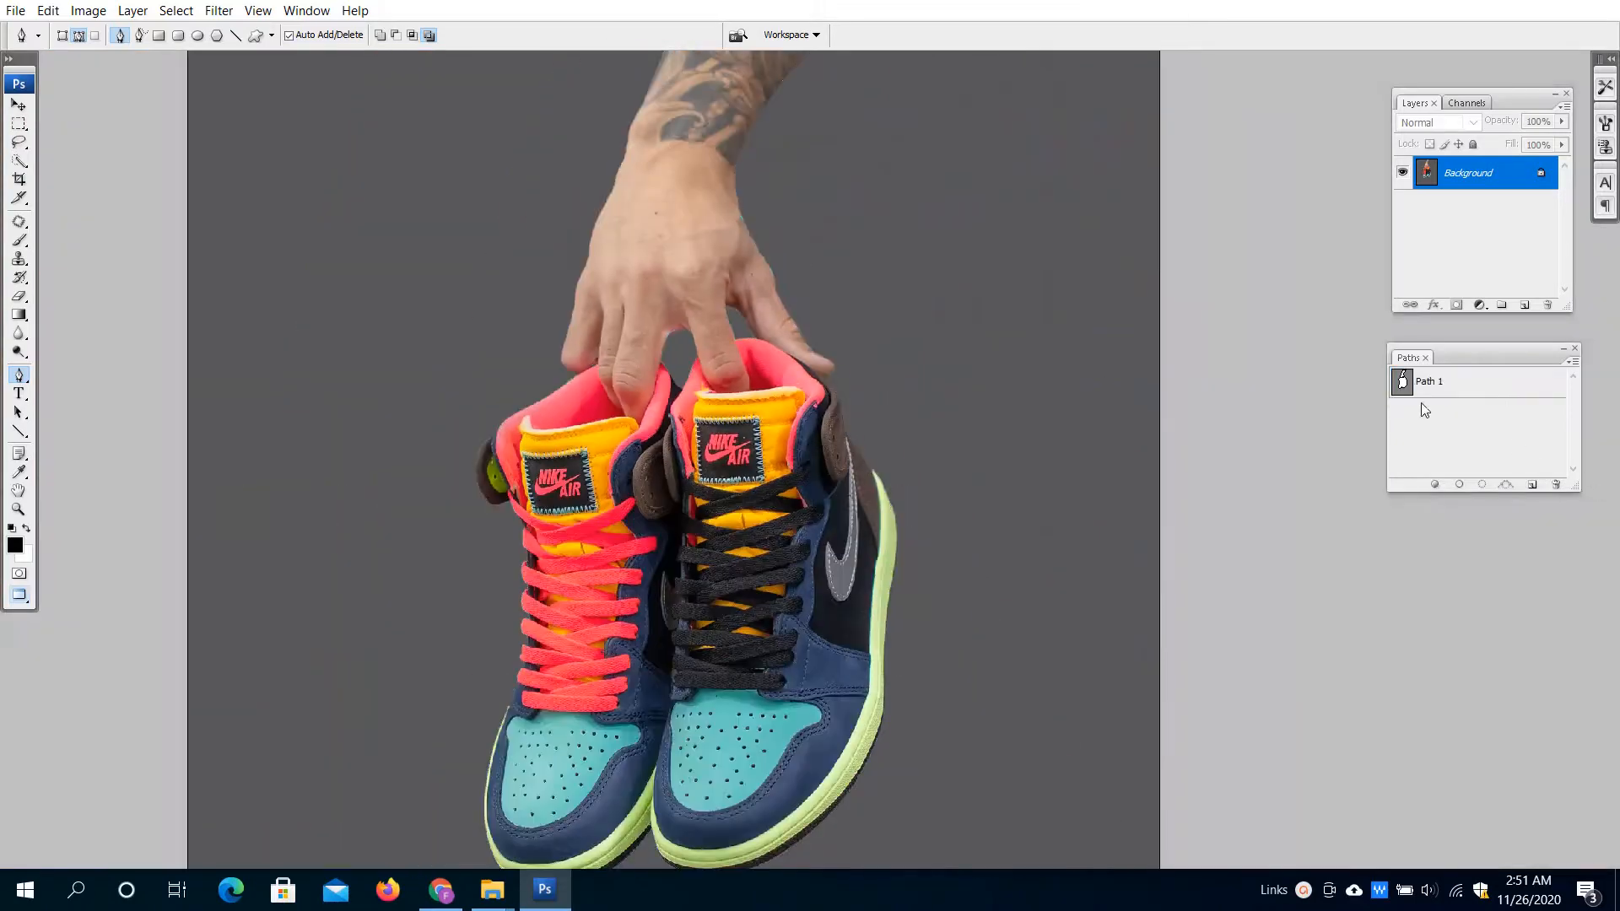
scroll(876, 456, "down", 2)
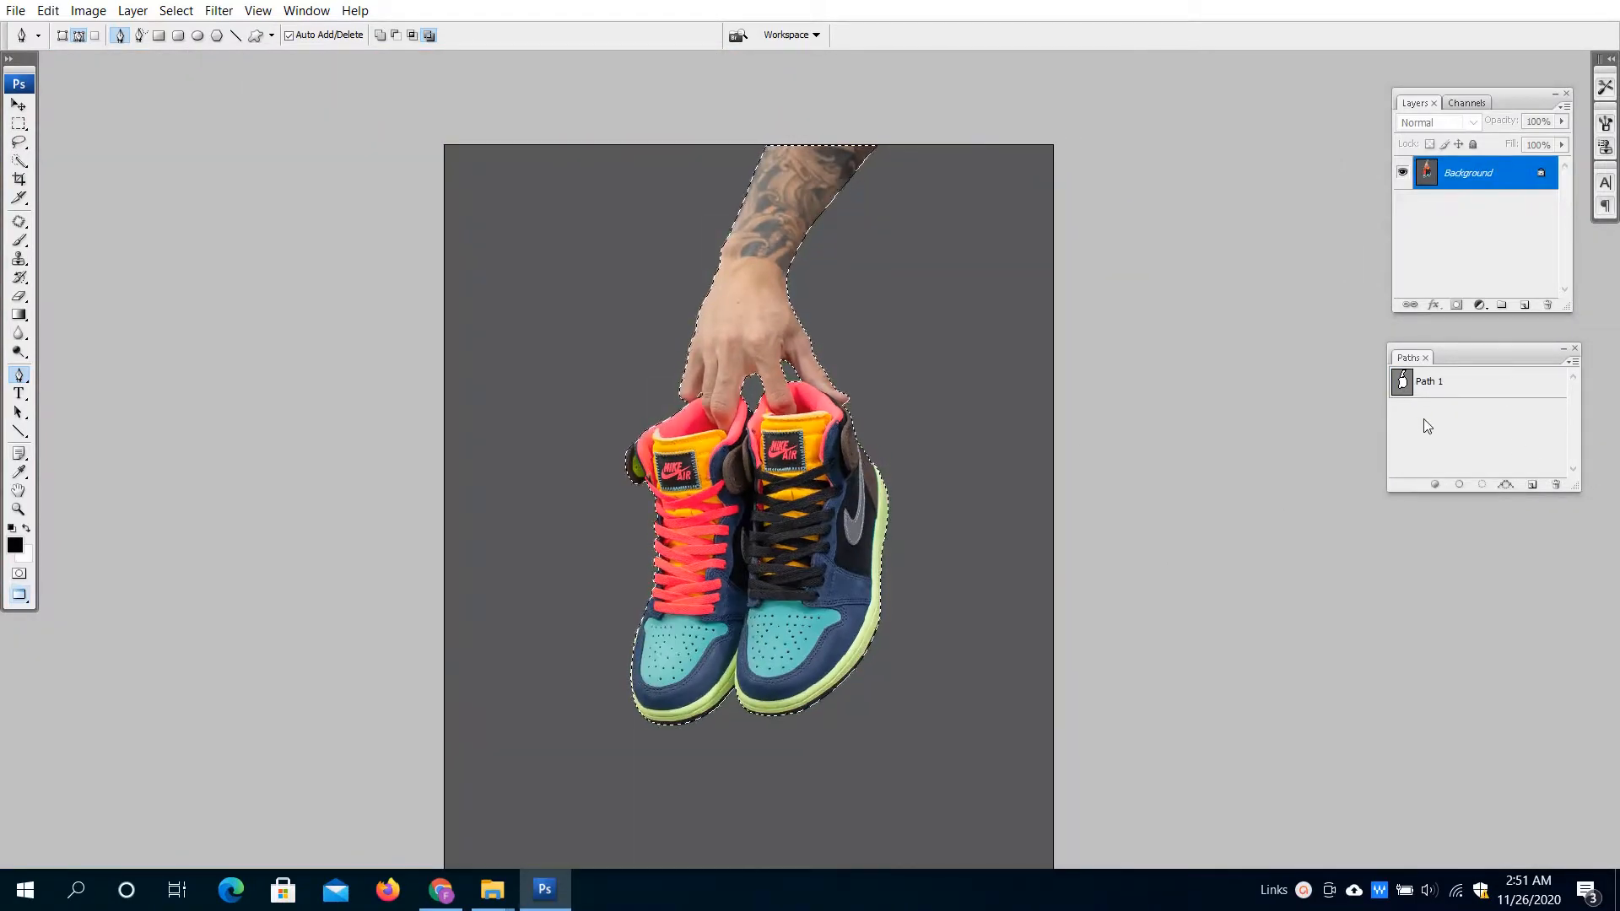
key("ctrl+d")
left_click(1457, 403)
left_click(1423, 419)
key("ctrl+minus")
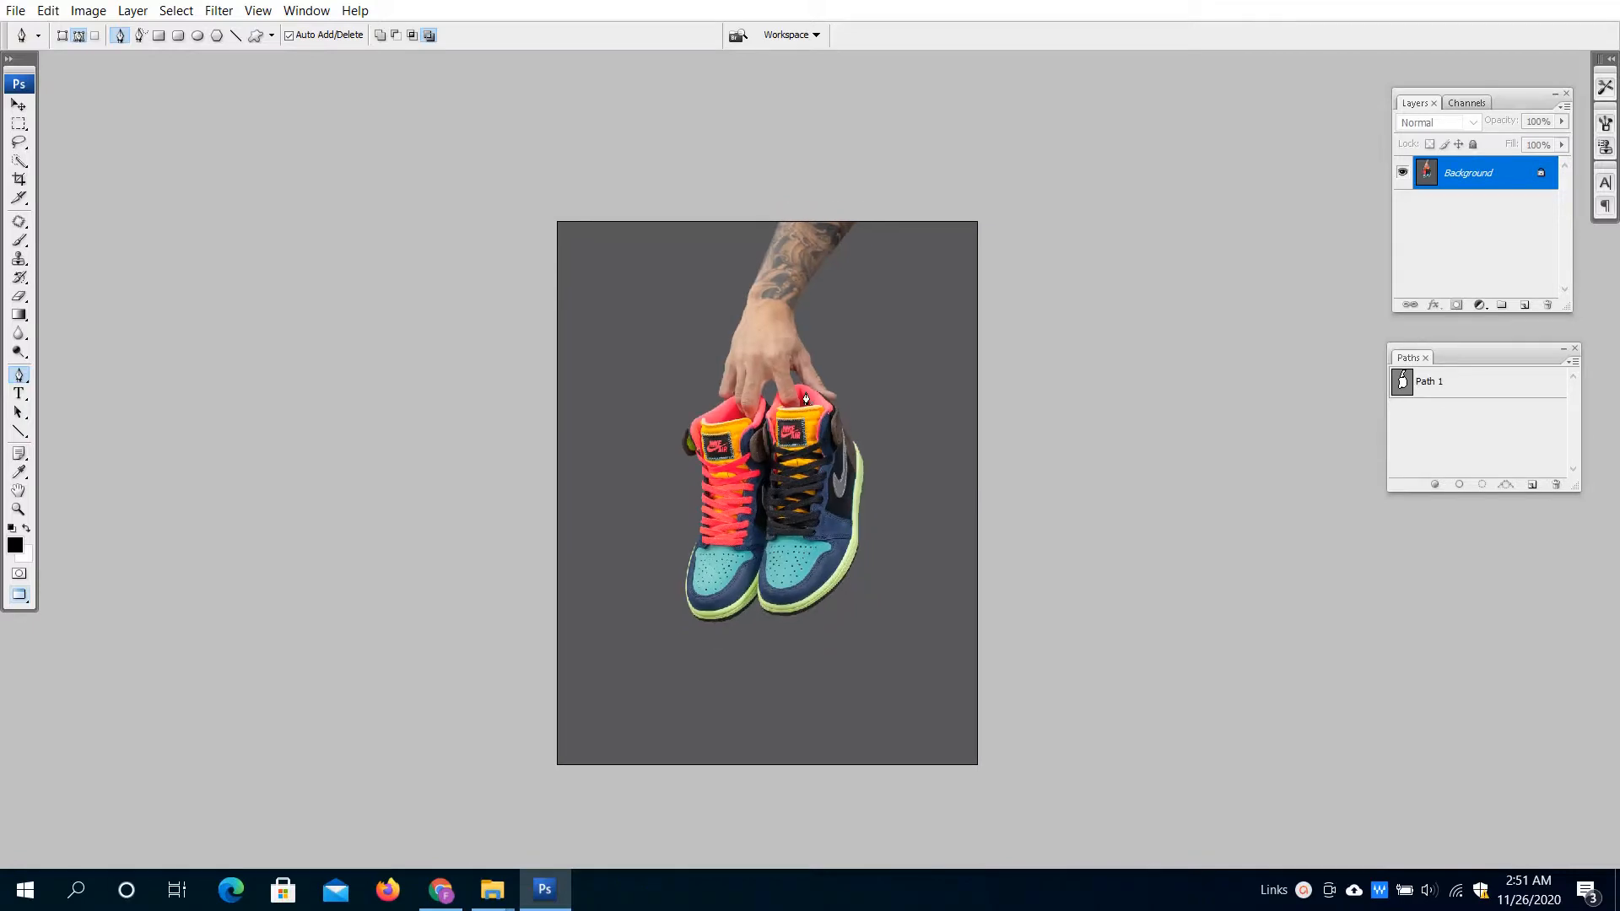